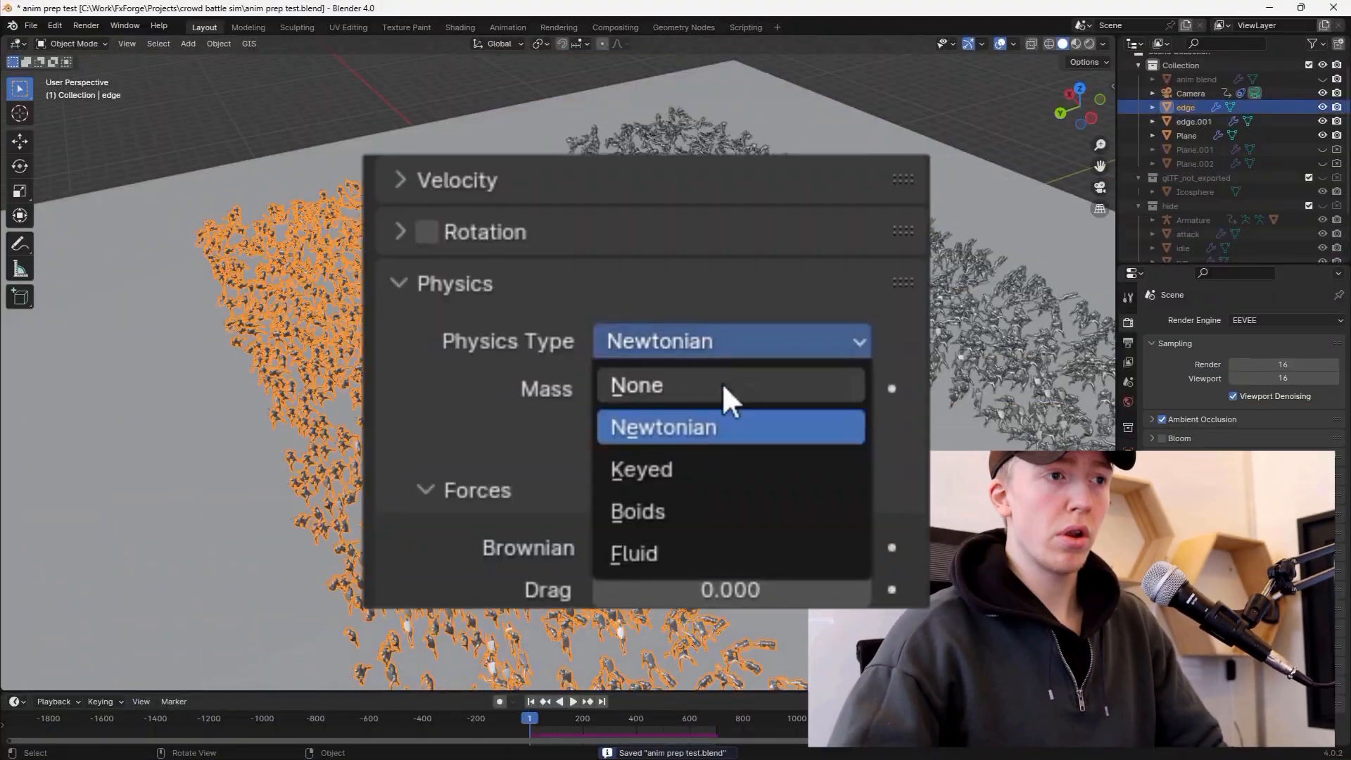
Step: Set the particle system's physics type to Boids and save the file
click(685, 507)
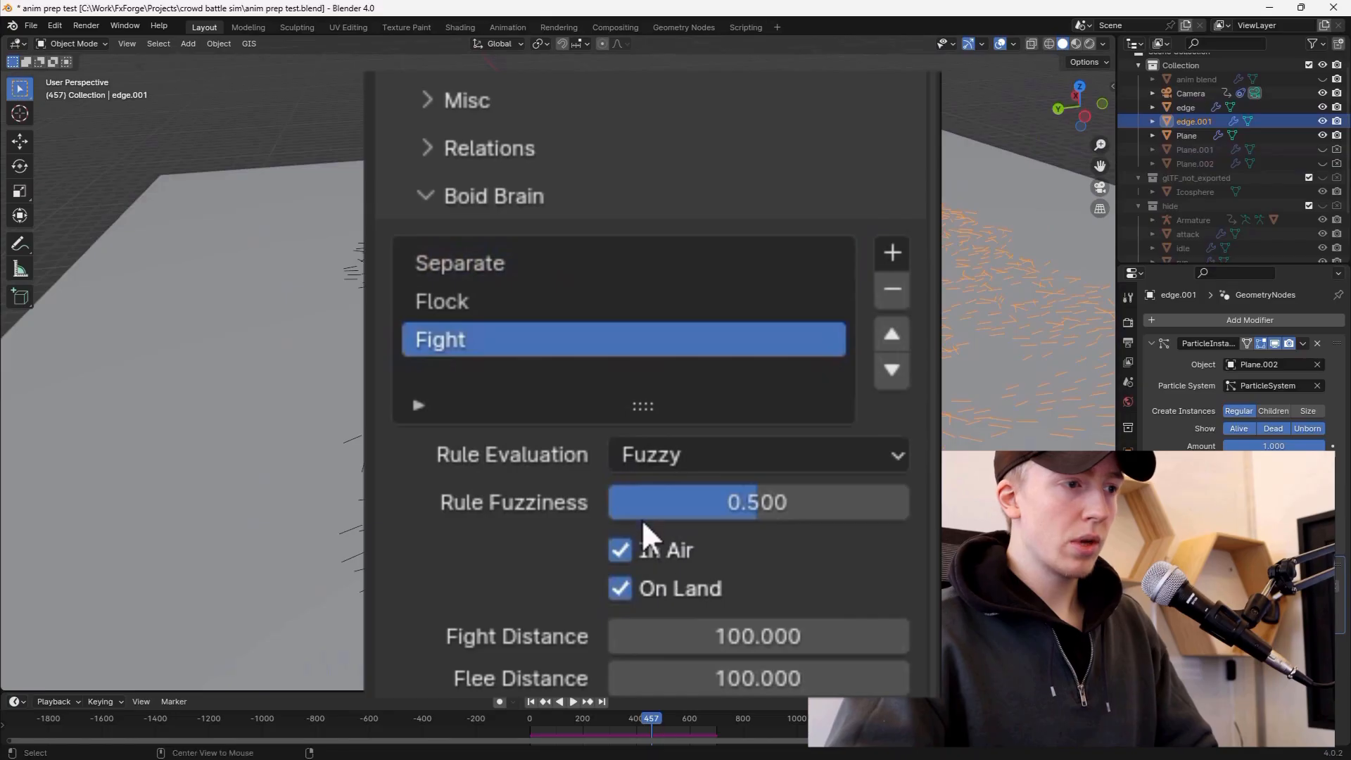
key(ctrl+s)
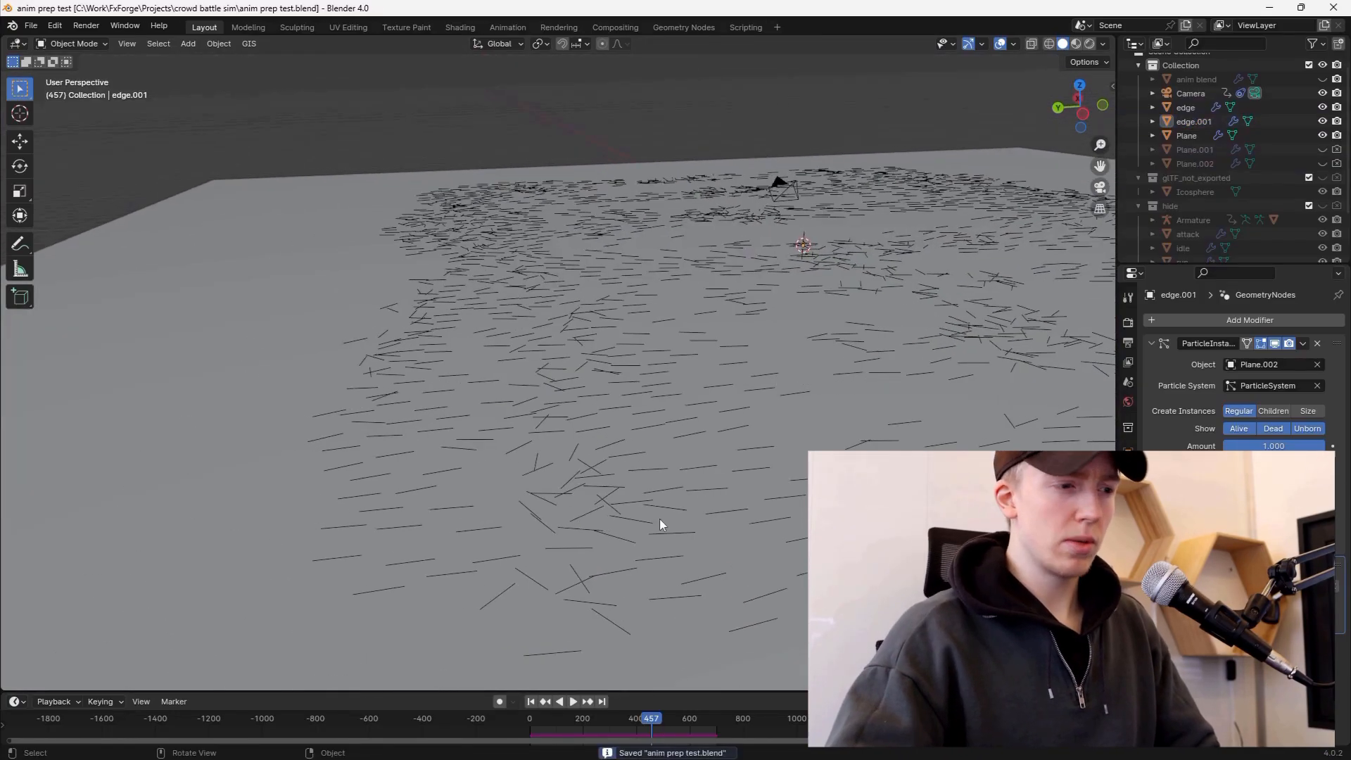
Step: Play the simulation from frame 1 and check how the line-shaped boid particles of both armies move across the ground plane
click(546, 701)
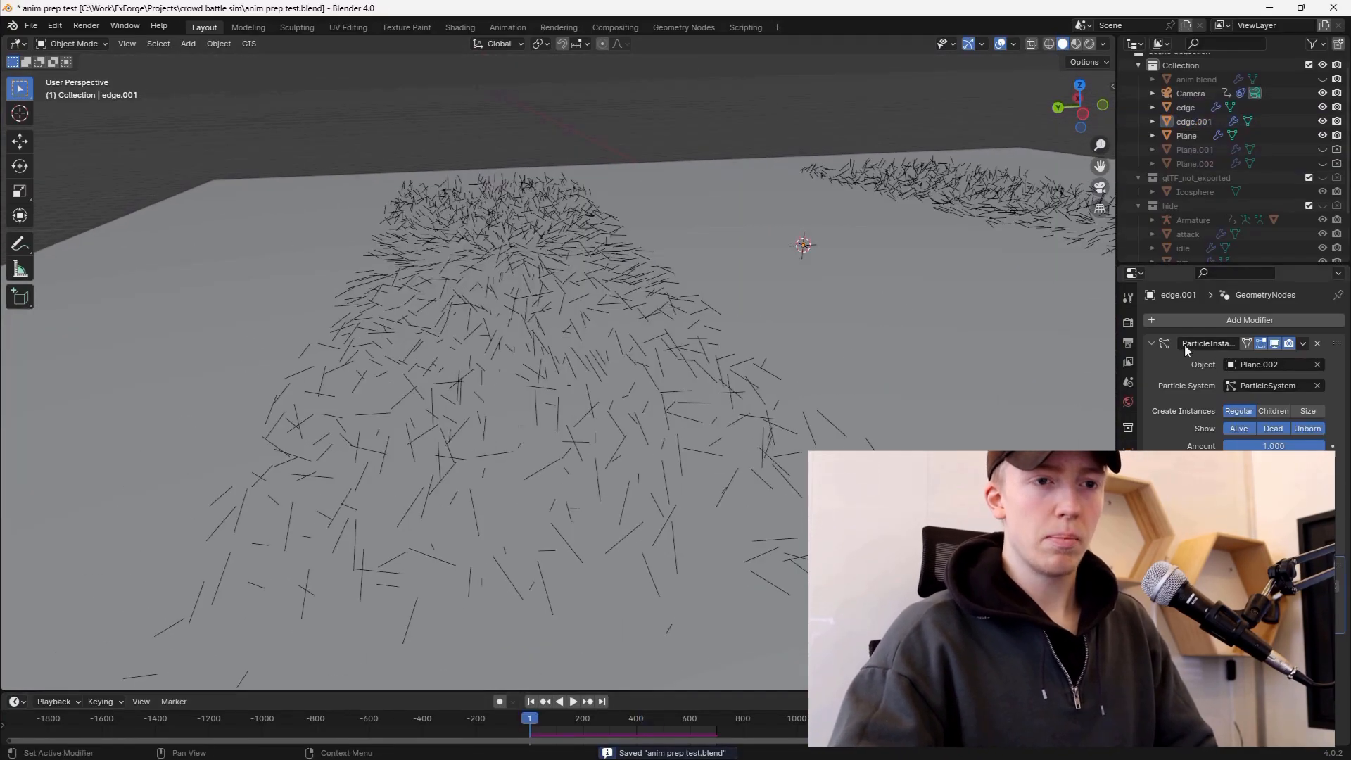
middle_drag(861, 361, 644, 335)
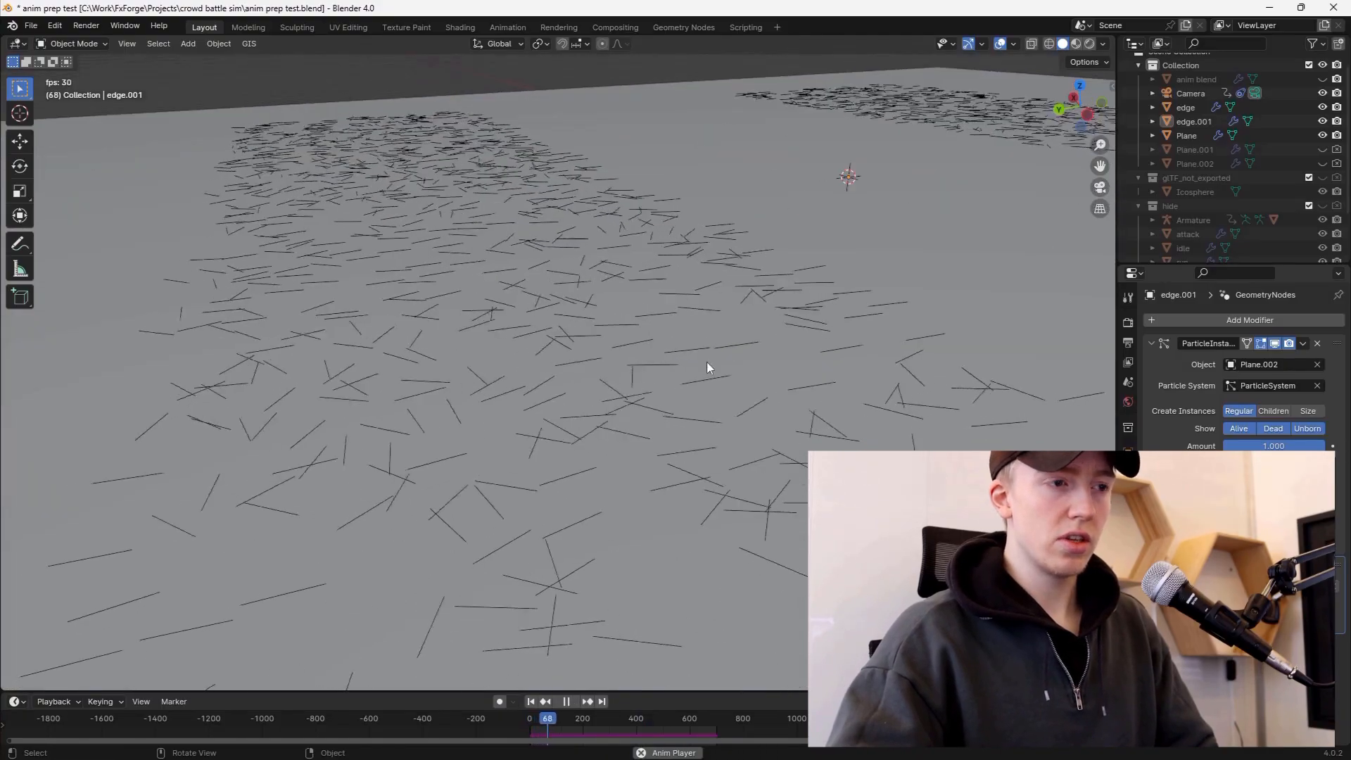
middle_drag(800, 378, 830, 394)
key(space)
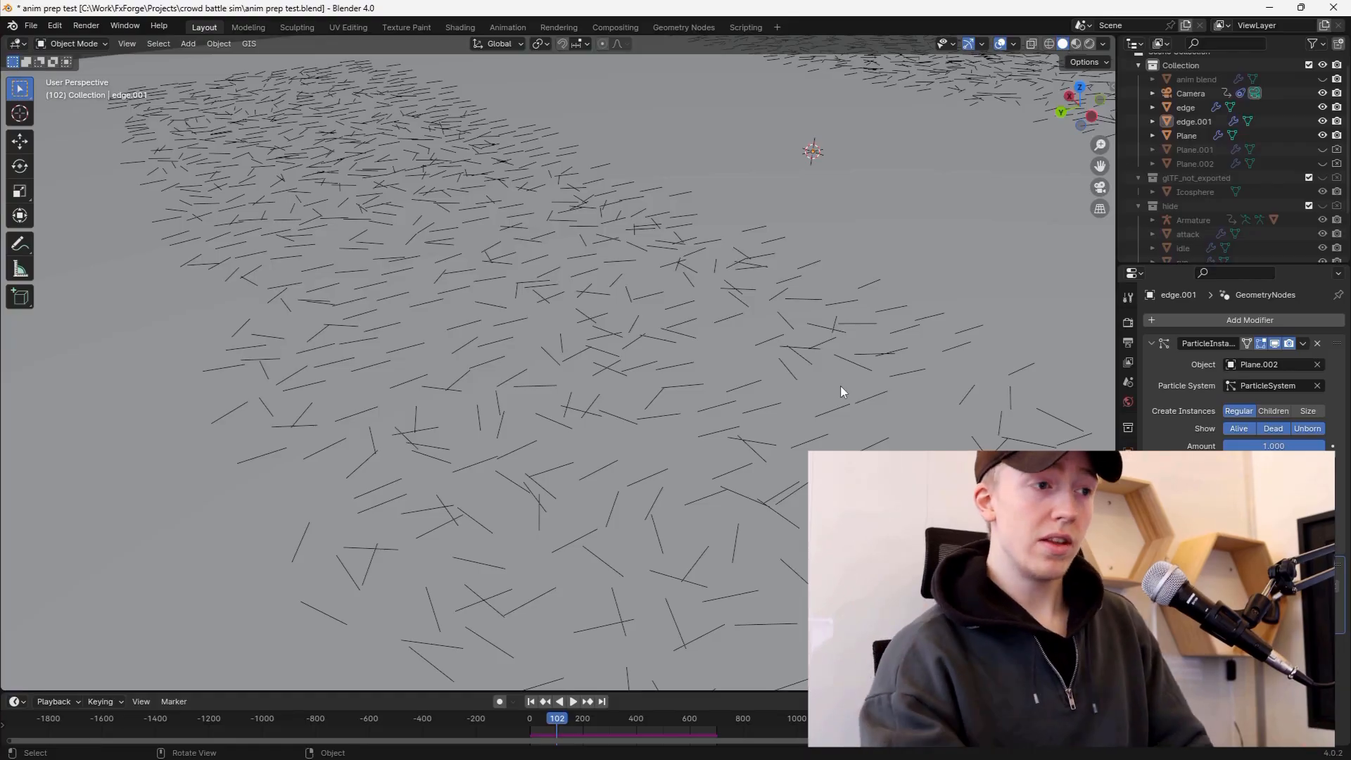
key(space)
middle_drag(845, 377, 903, 411)
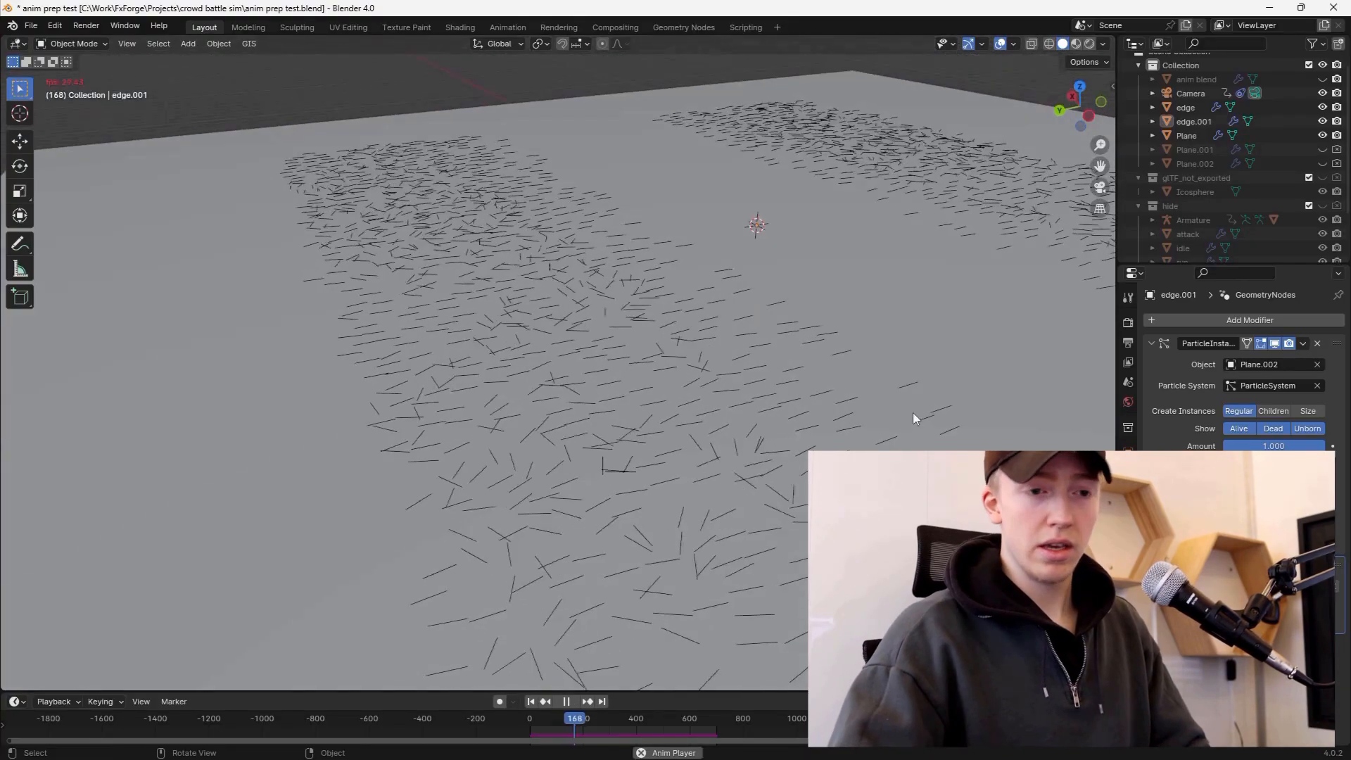
Step: Undo the last three changes to the scene
key(ctrl+z)
key(ctrl+z)
key(ctrl+z)
Step: Play back the crowd simulation with the instanced soldiers and examine both armies close up, from above and from the side
middle_drag(862, 370, 647, 288)
scroll(719, 294, up, 4)
key(space)
key(space)
scroll(726, 273, down, 3)
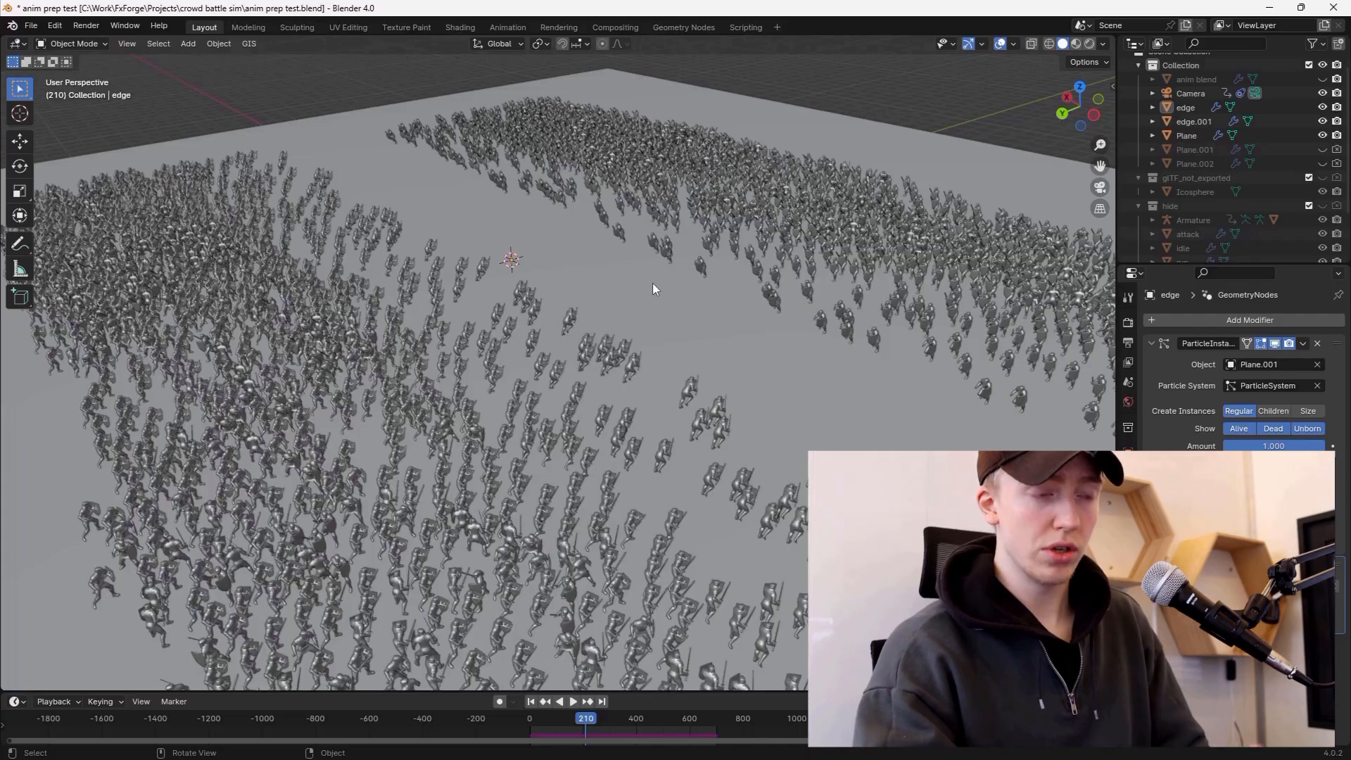
key(space)
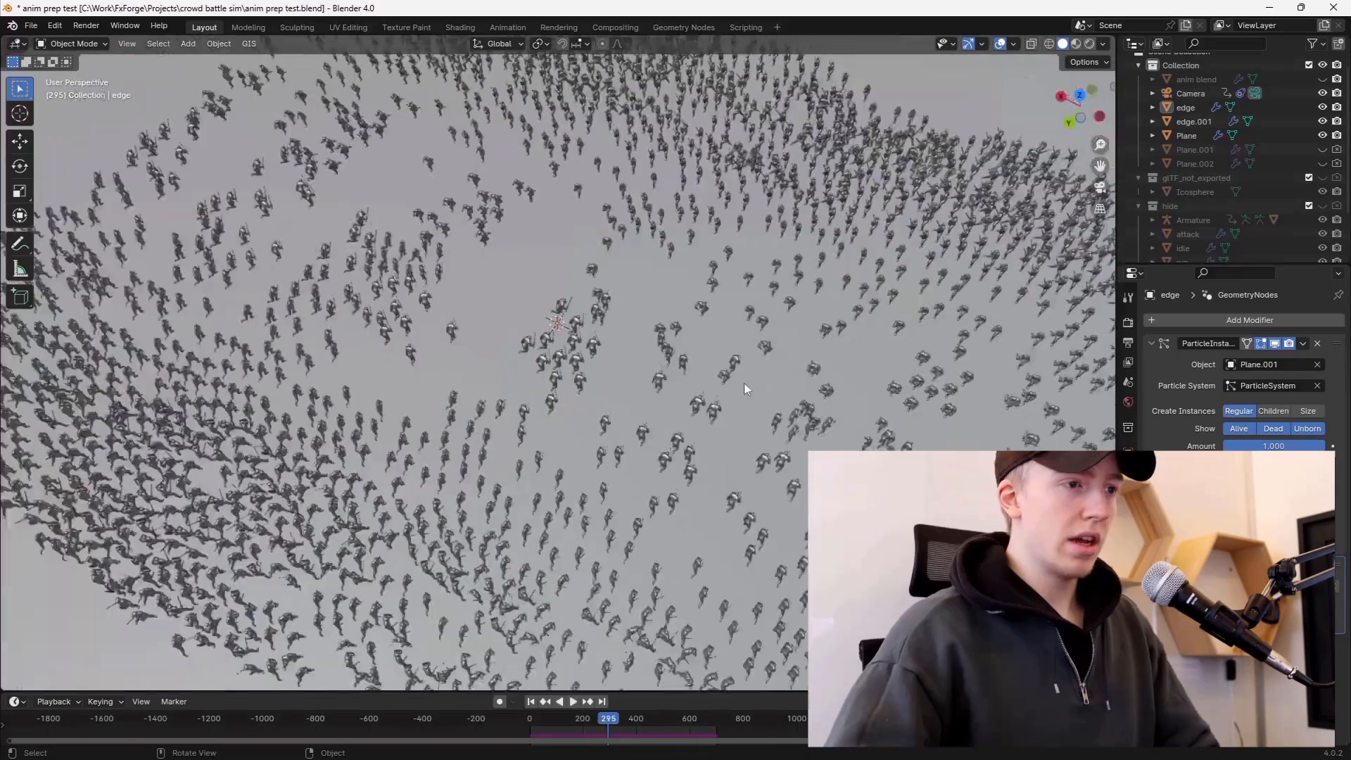
key(space)
middle_drag(744, 383, 669, 331)
scroll(699, 332, up, 3)
scroll(661, 366, up, 2)
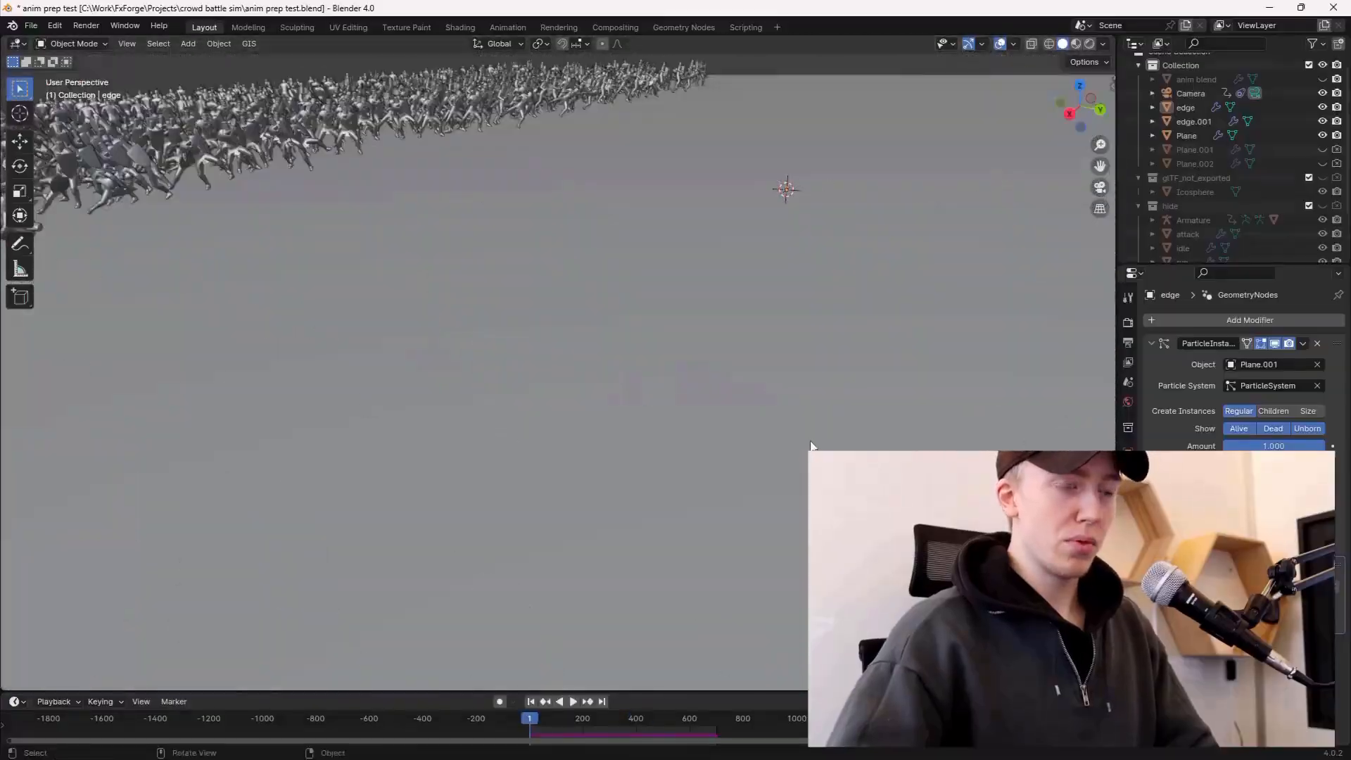
scroll(812, 446, down, 4)
middle_drag(811, 446, 854, 450)
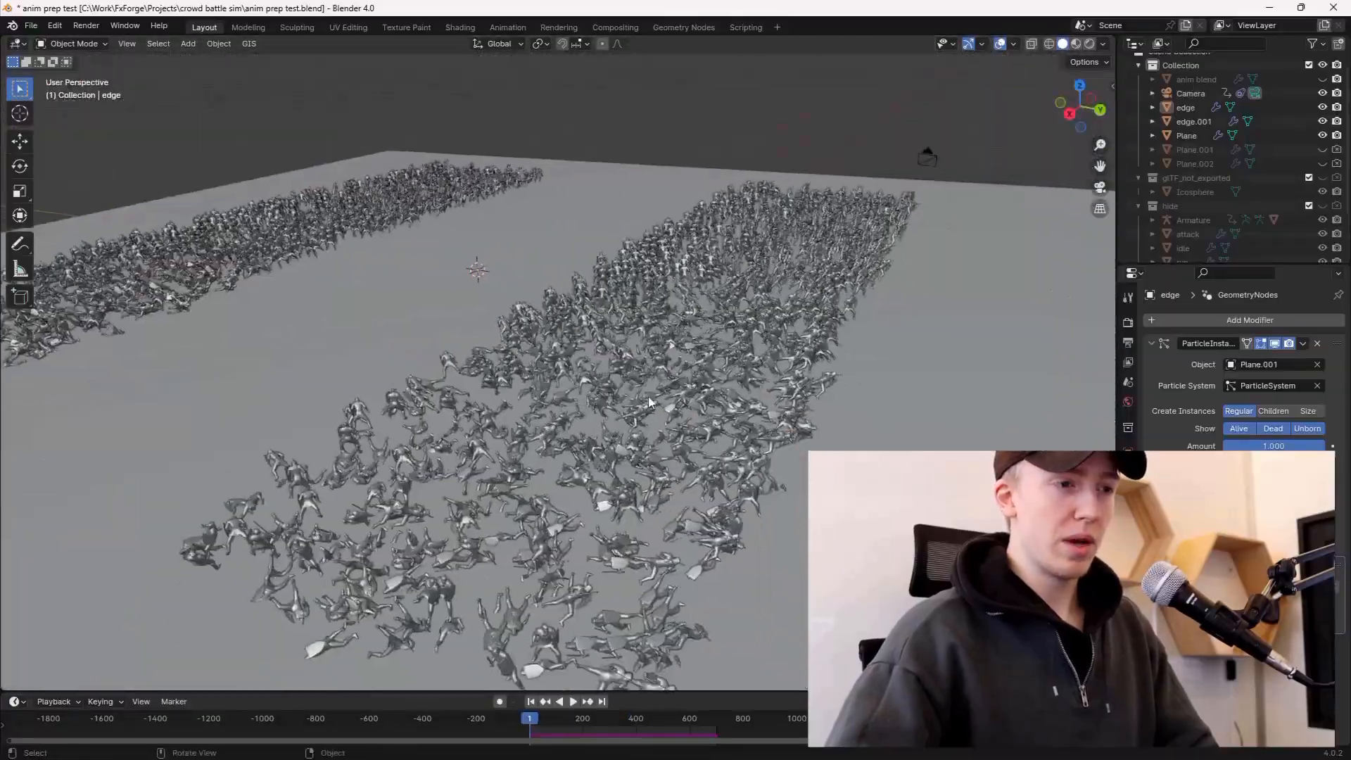
Step: Replay the battle from frame 1, examining individual knights up close and the clash of both armies from above
key(space)
scroll(774, 429, up, 3)
shift+middle_drag(757, 433, 682, 396)
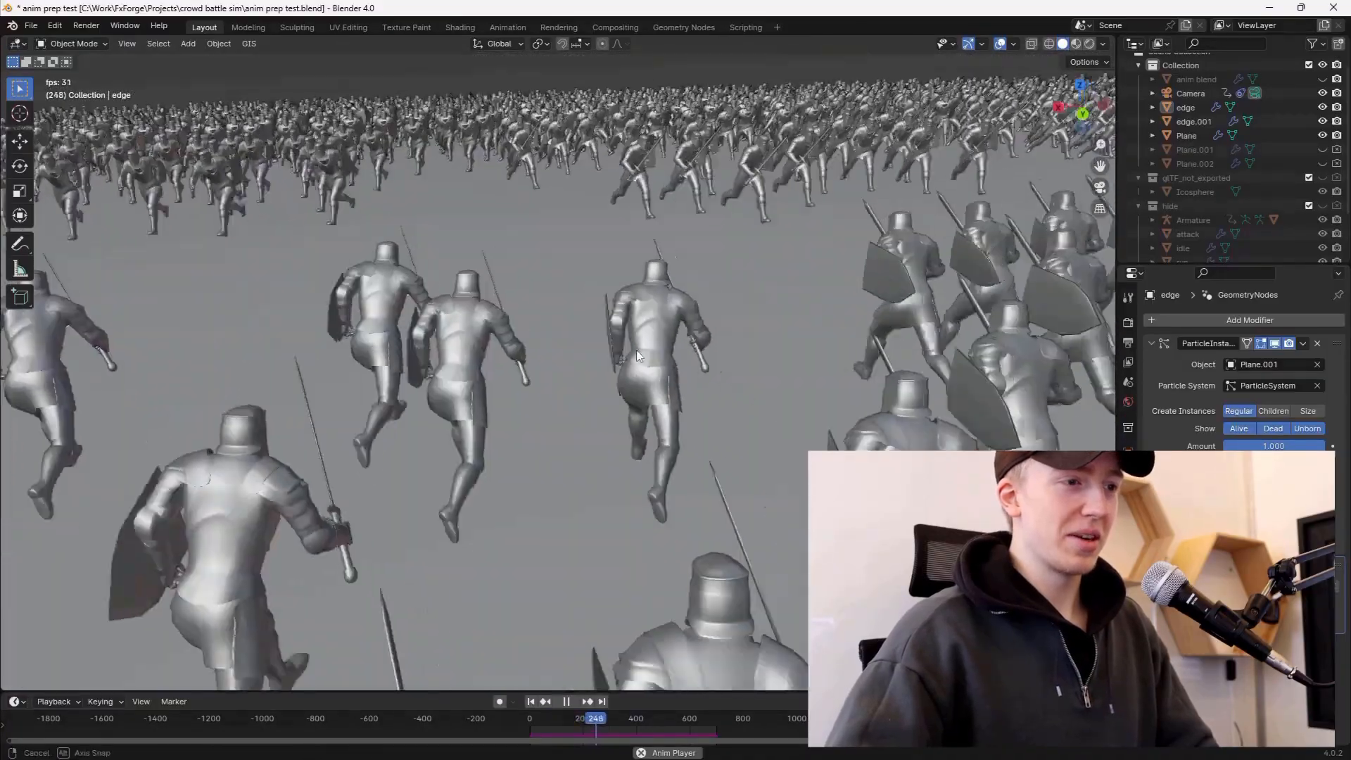
scroll(598, 320, down, 2)
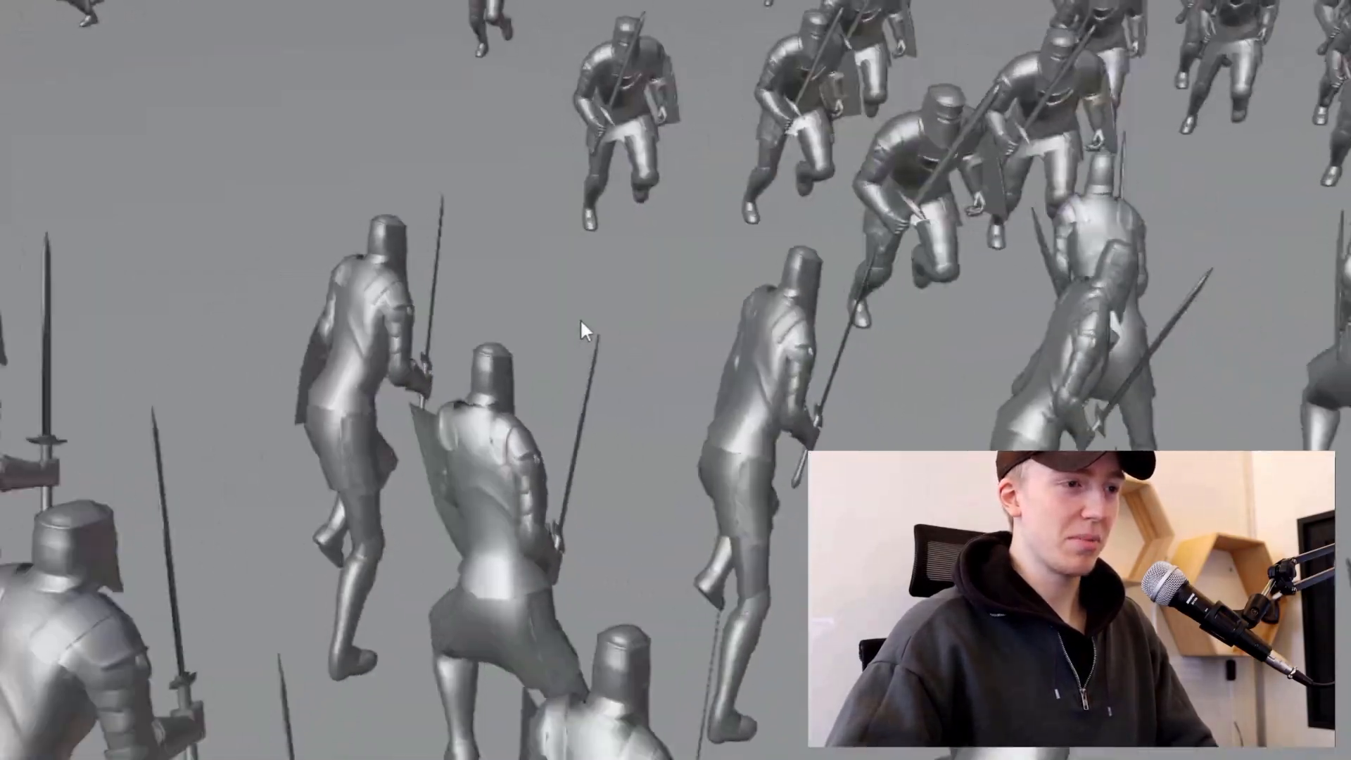
scroll(574, 322, down, 3)
scroll(584, 327, up, 3)
scroll(607, 332, down, 3)
shift+middle_drag(607, 331, 335, 387)
scroll(514, 327, up, 6)
scroll(556, 311, down, 6)
scroll(562, 318, down, 3)
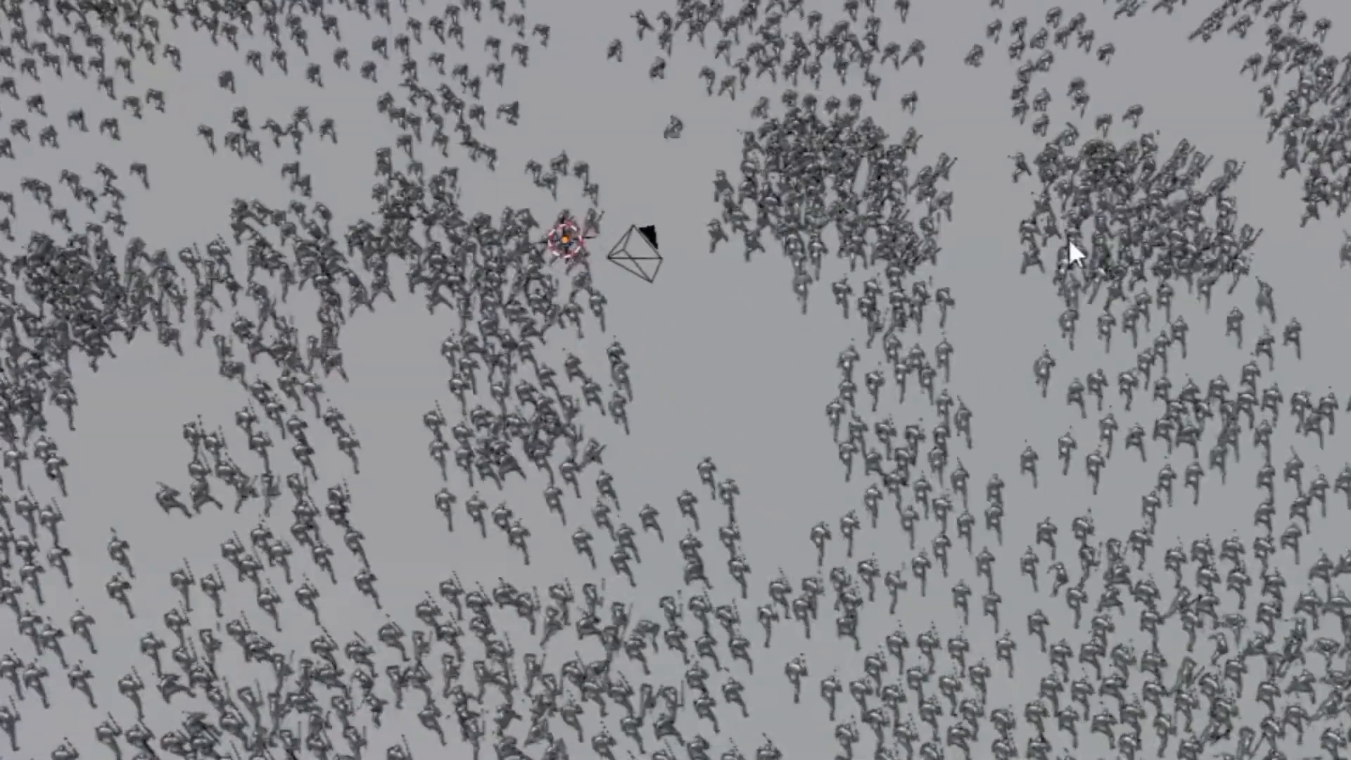
middle_drag(1070, 237, 860, 255)
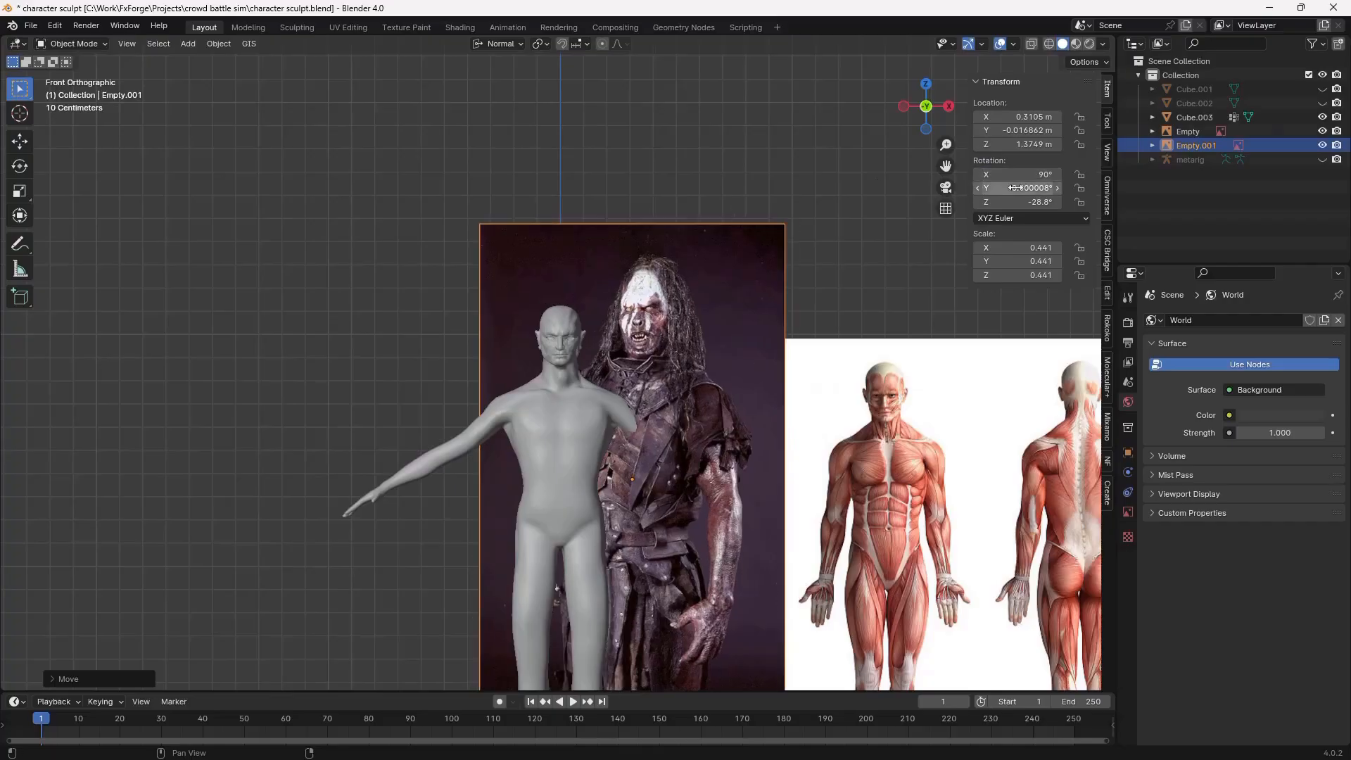
Step: Begin adding a modifier to the half-body character mesh Cube.003
scroll(795, 343, up, 3)
scroll(795, 344, up, 2)
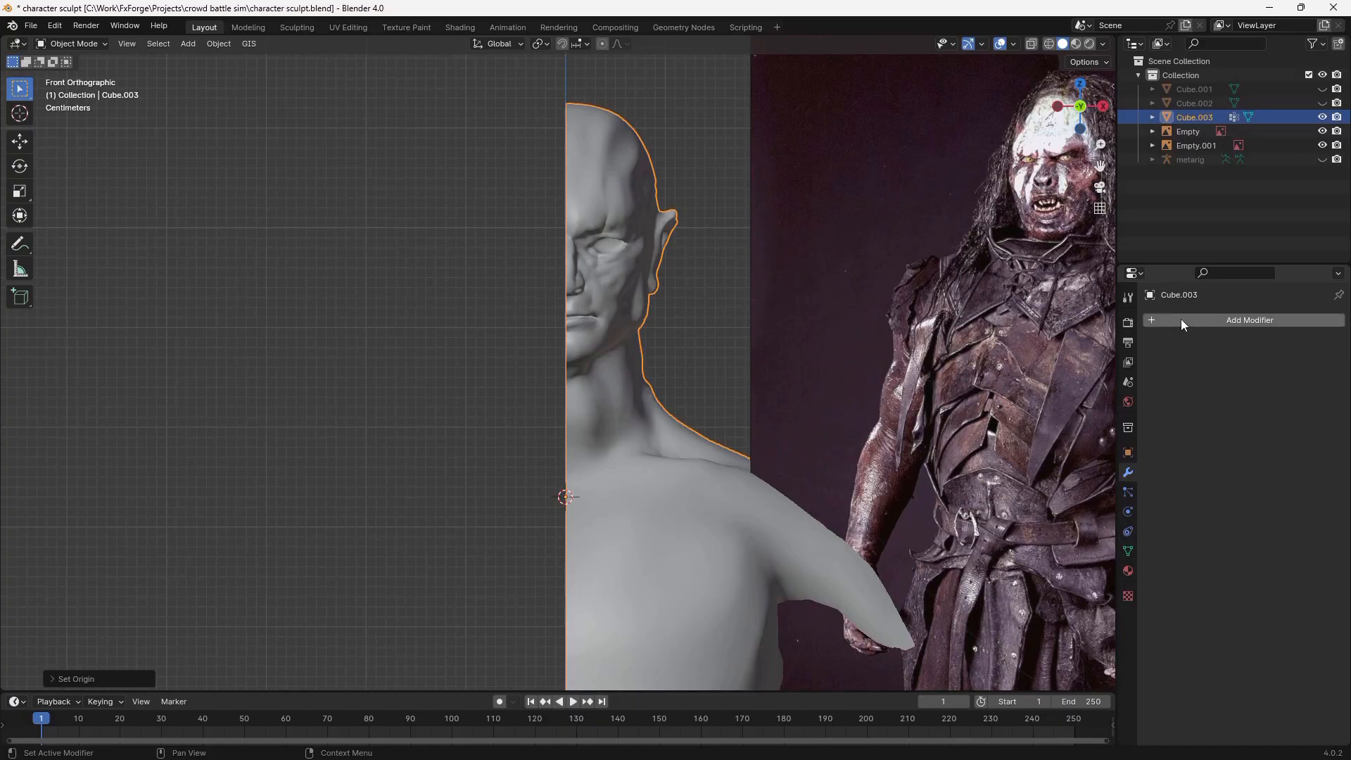
click(1179, 319)
key(ctrl+a)
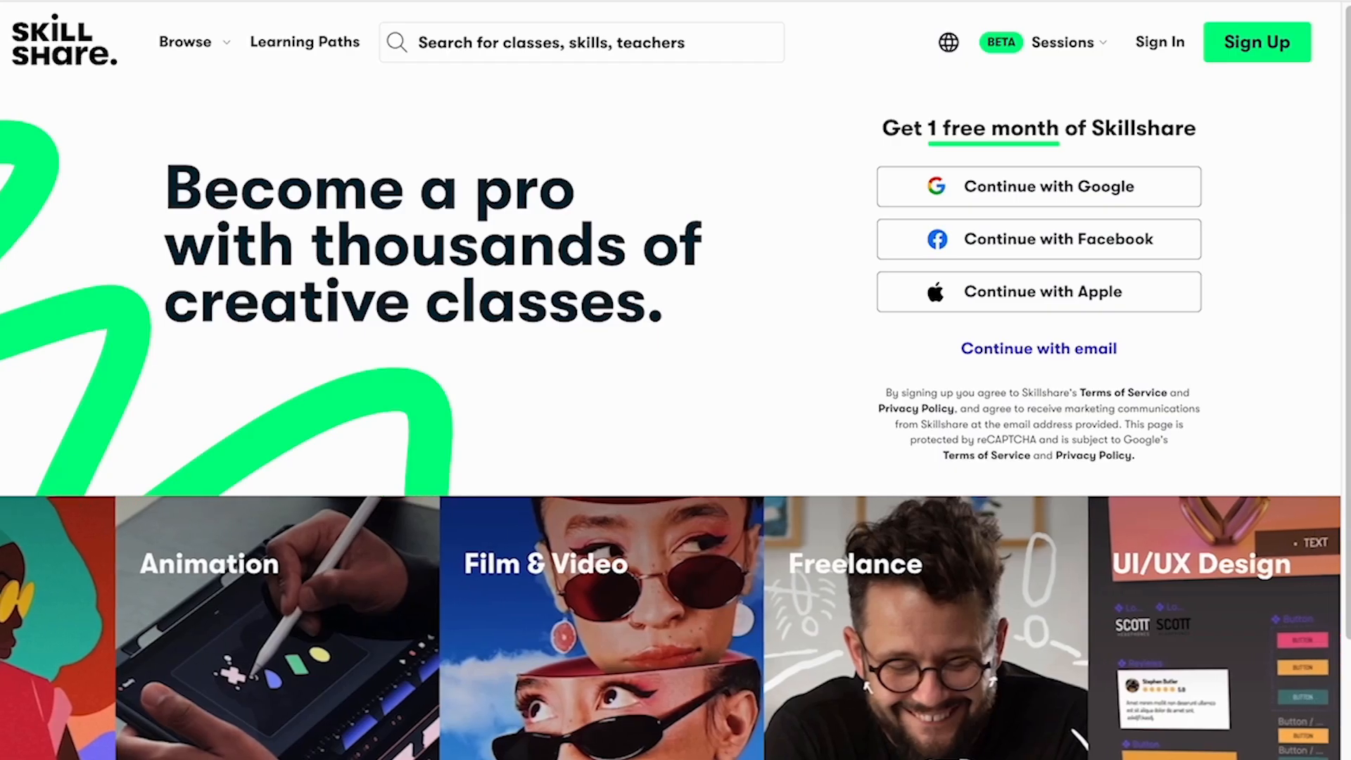
Step: Look through the Skillshare home page and its Animation & 3D classes, and open the Browse categories
scroll(676, 379, down, 1)
scroll(676, 380, down, 13)
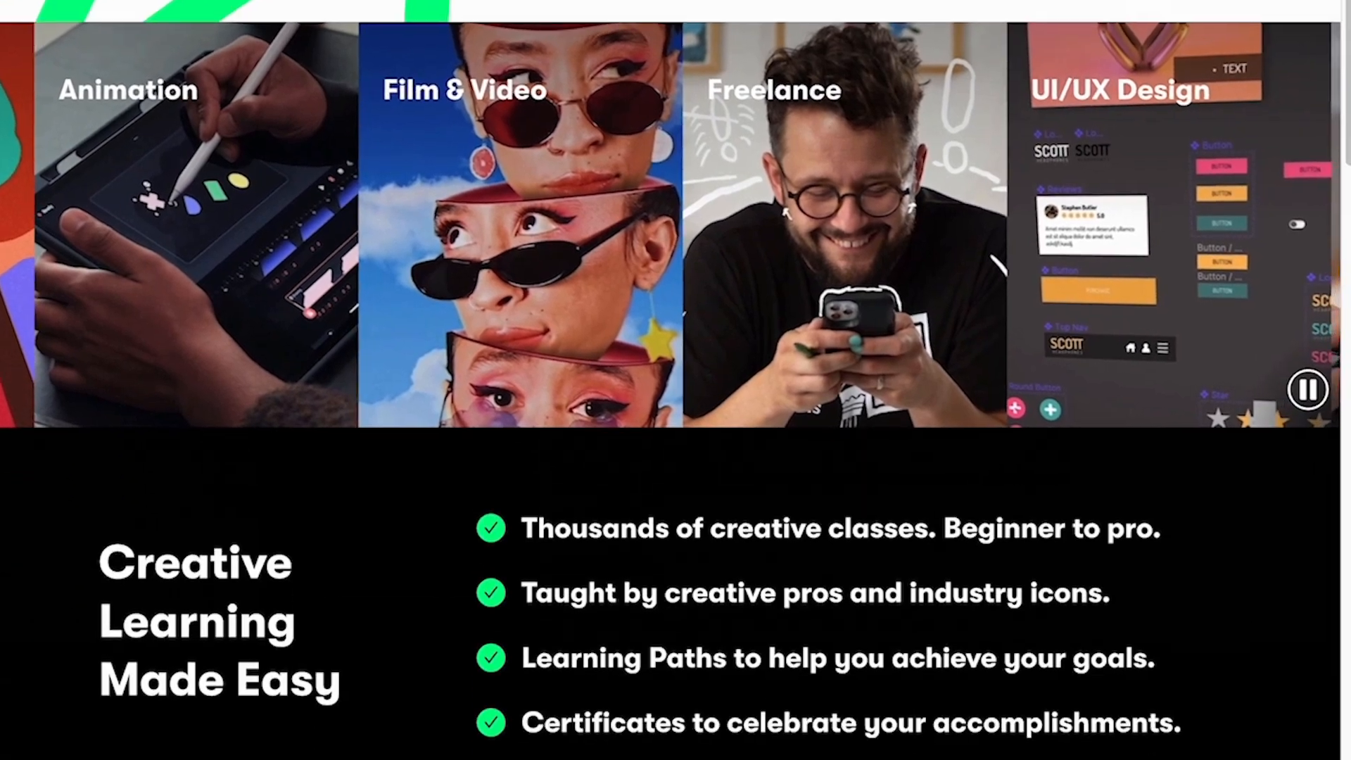
scroll(675, 380, down, 9)
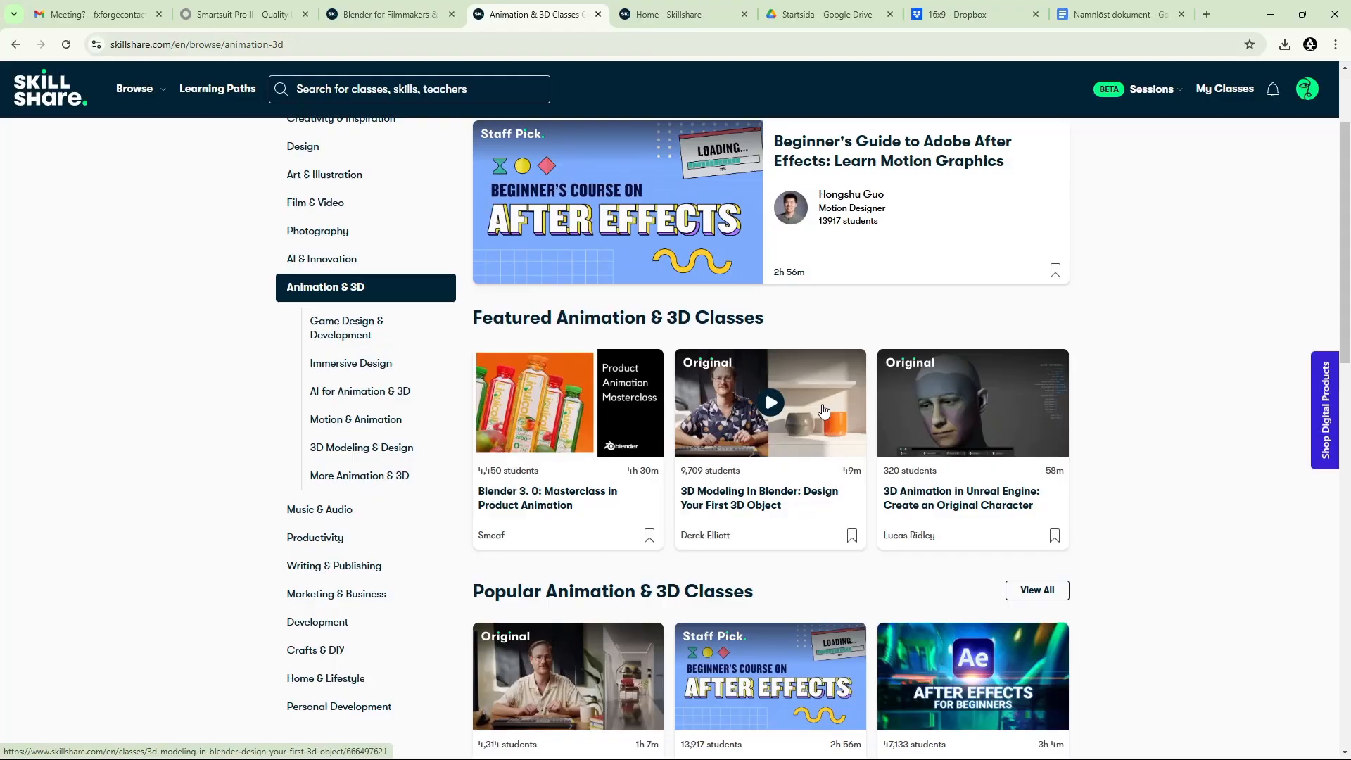
scroll(822, 410, down, 5)
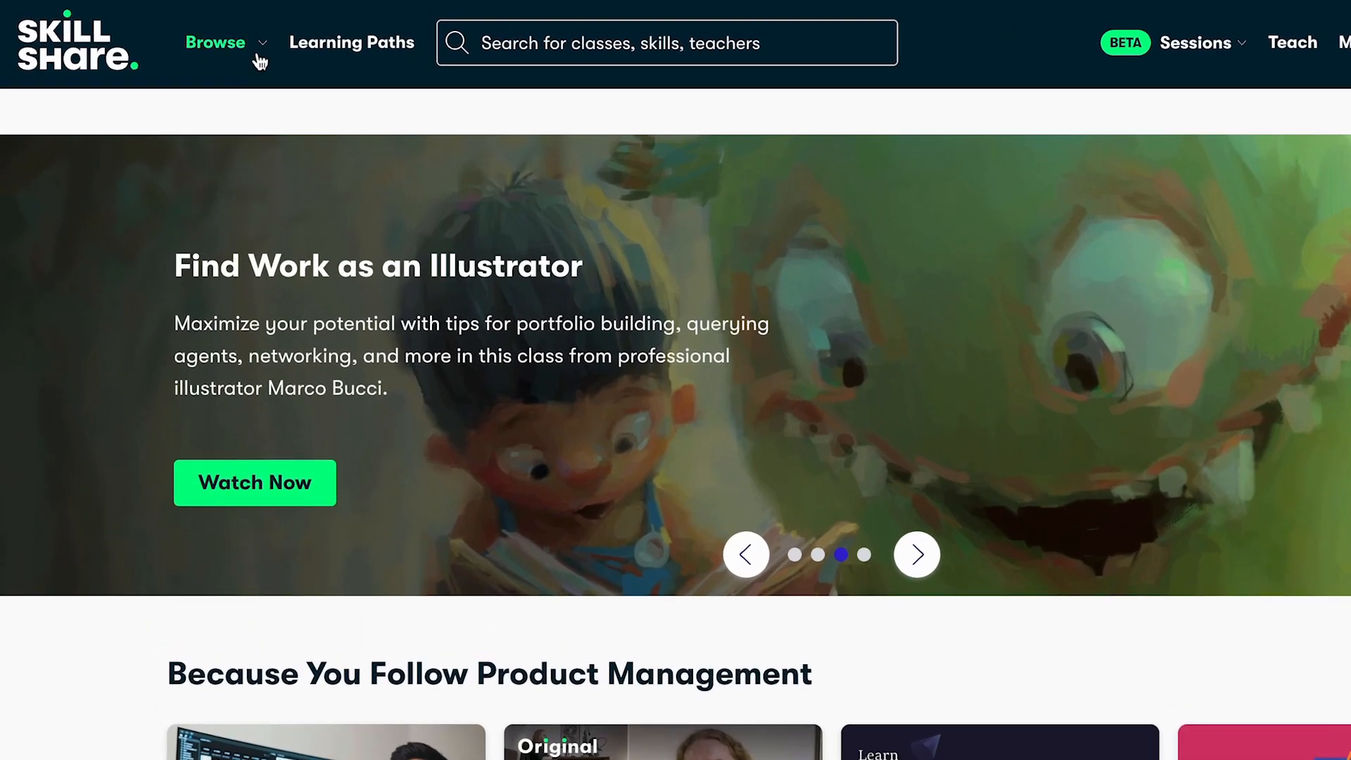
click(258, 56)
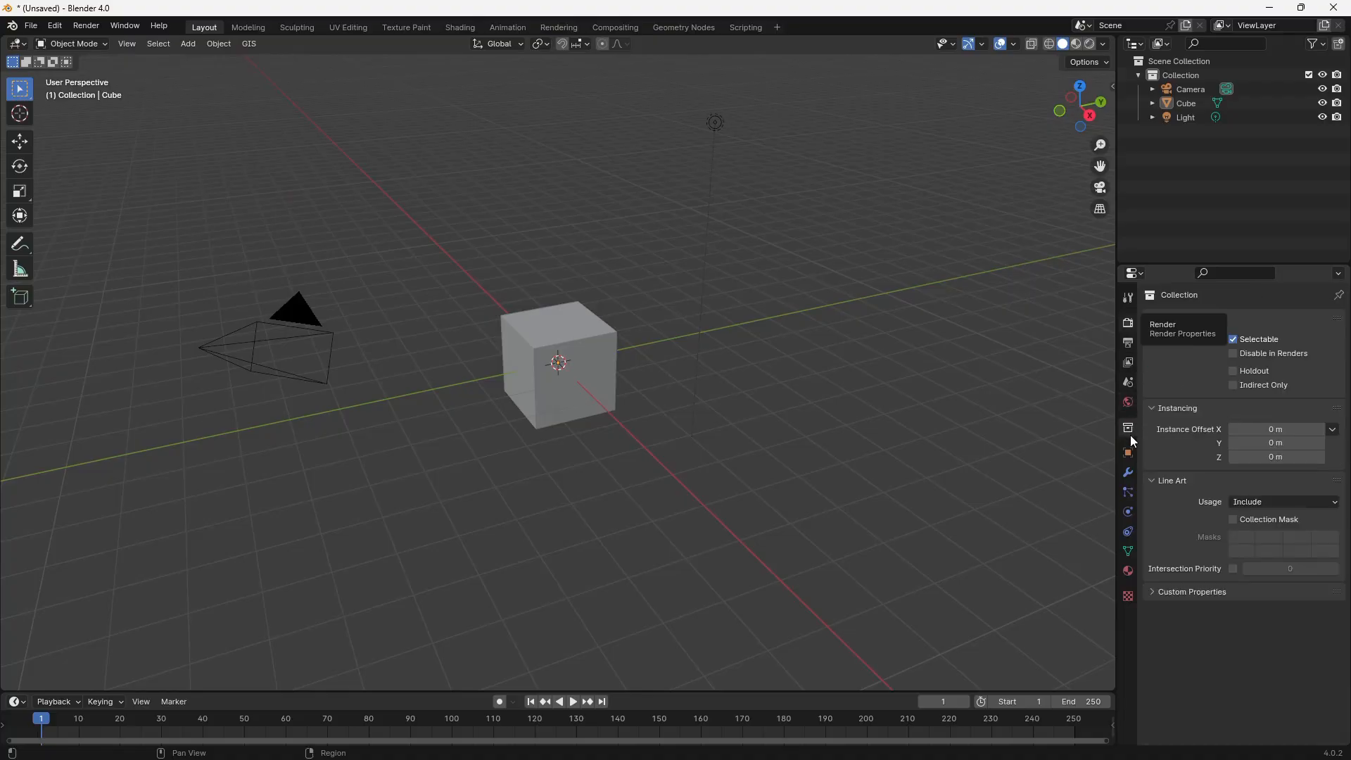
click(1129, 491)
click(1127, 596)
middle_drag(830, 507, 744, 504)
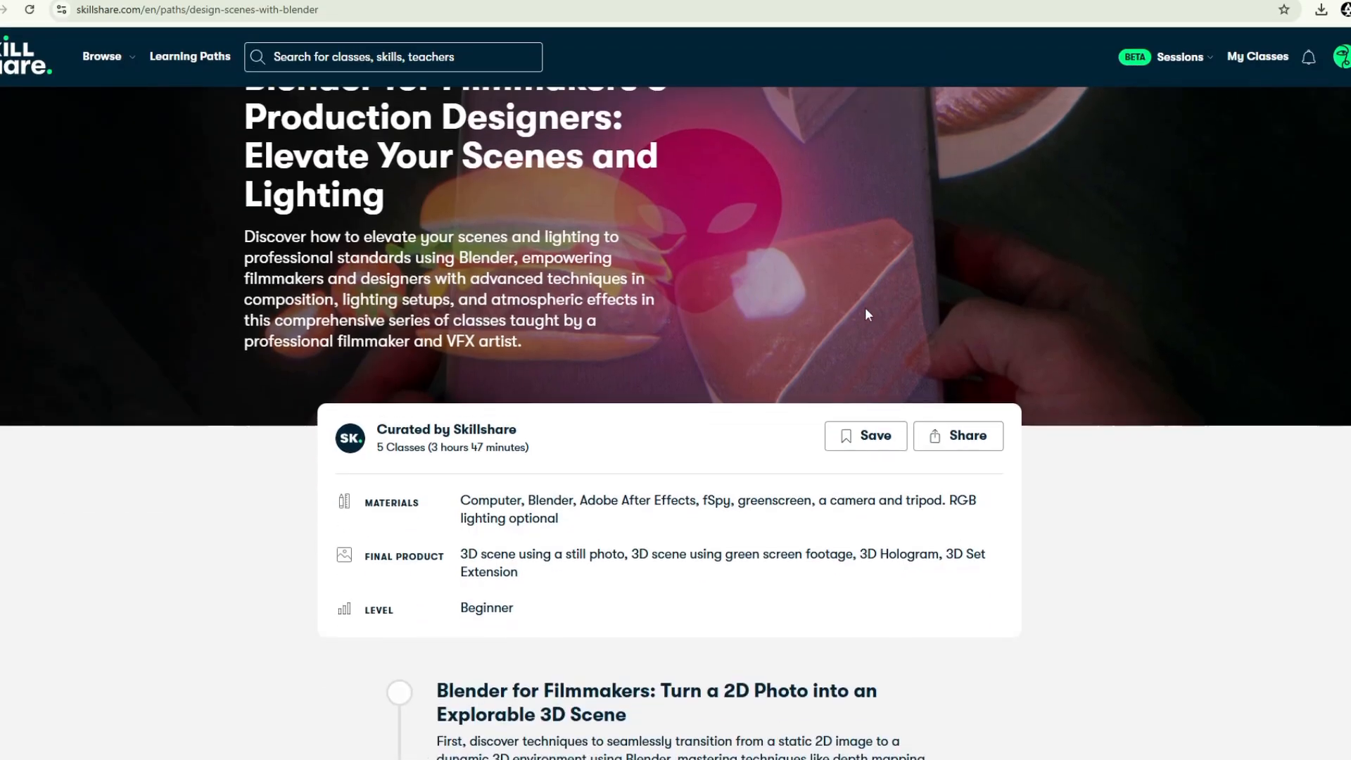
Step: Read through Skillshare's Blender for Filmmakers learning path and its class on building a 3D environment around green screen footage
scroll(862, 305, down, 6)
scroll(864, 315, down, 2)
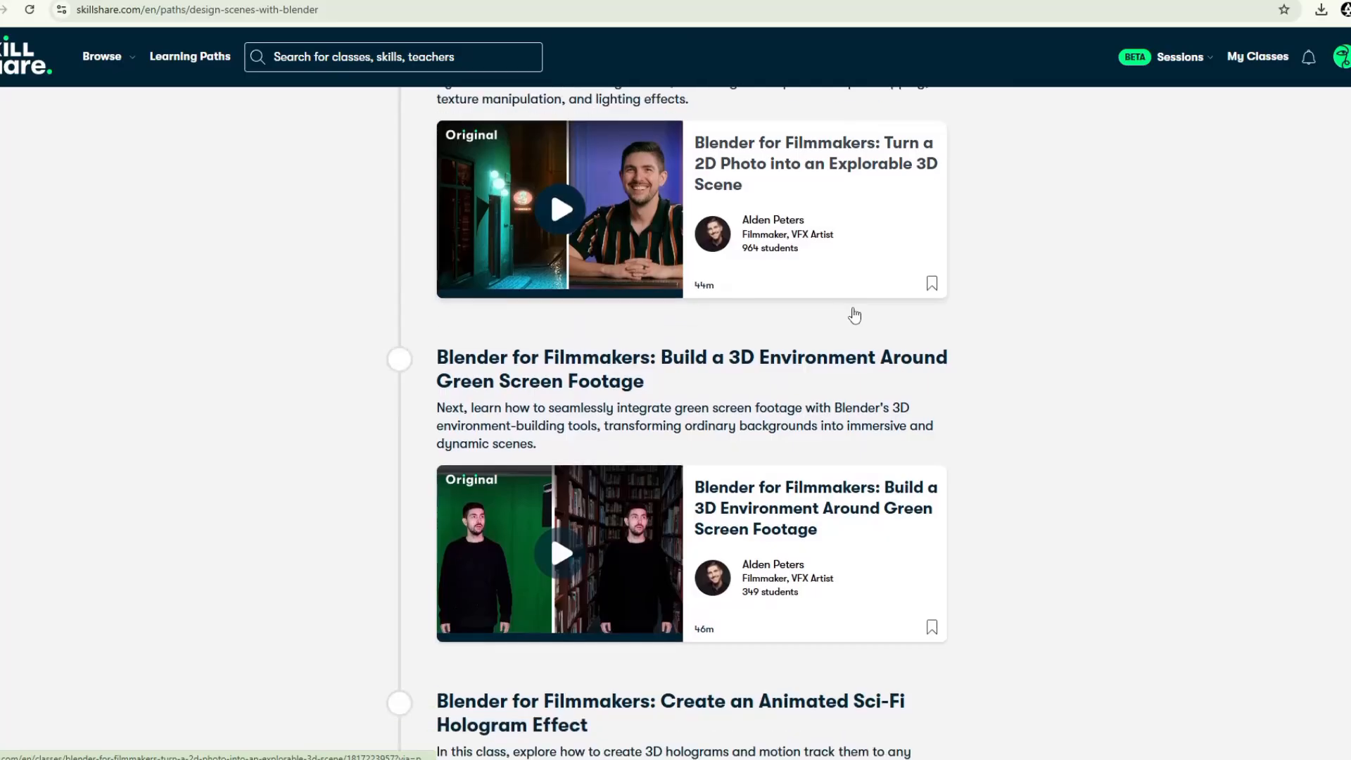
scroll(855, 314, down, 7)
scroll(854, 314, up, 6)
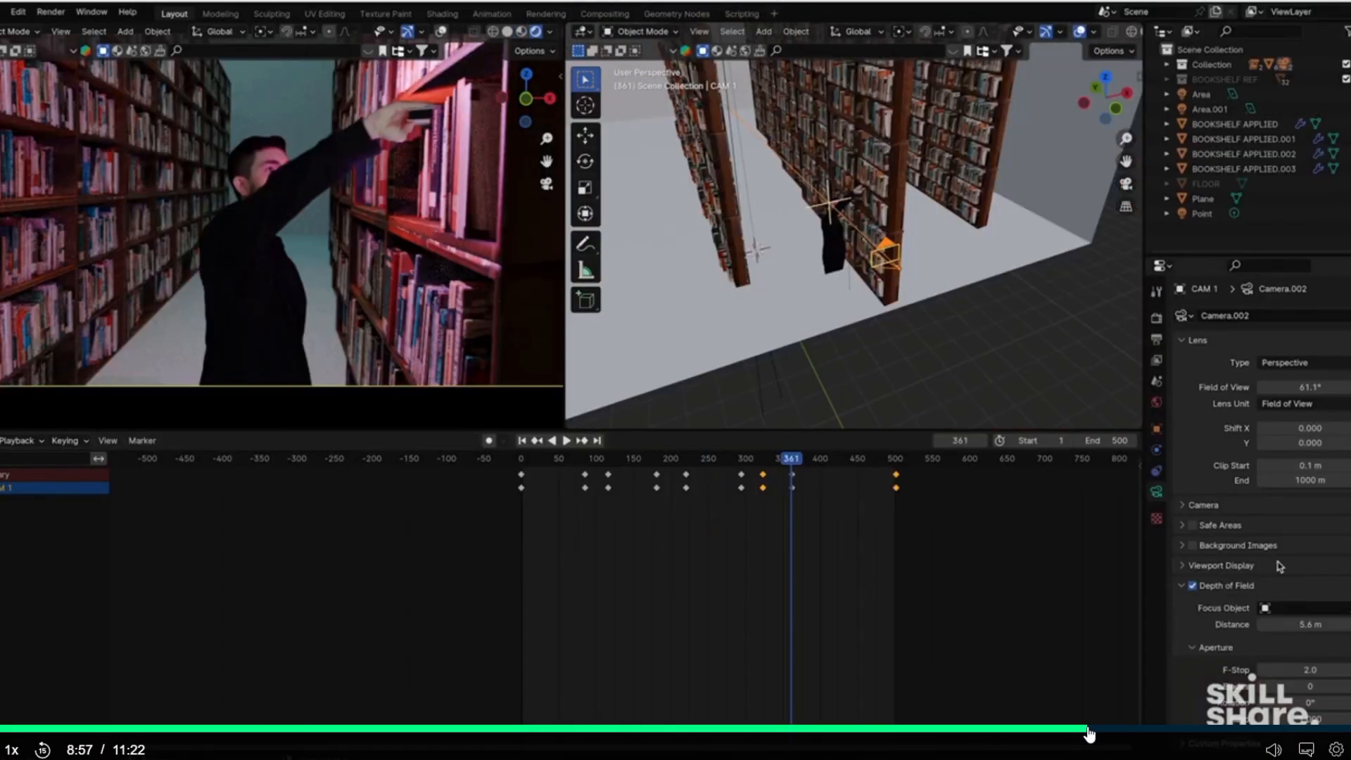
key(Escape)
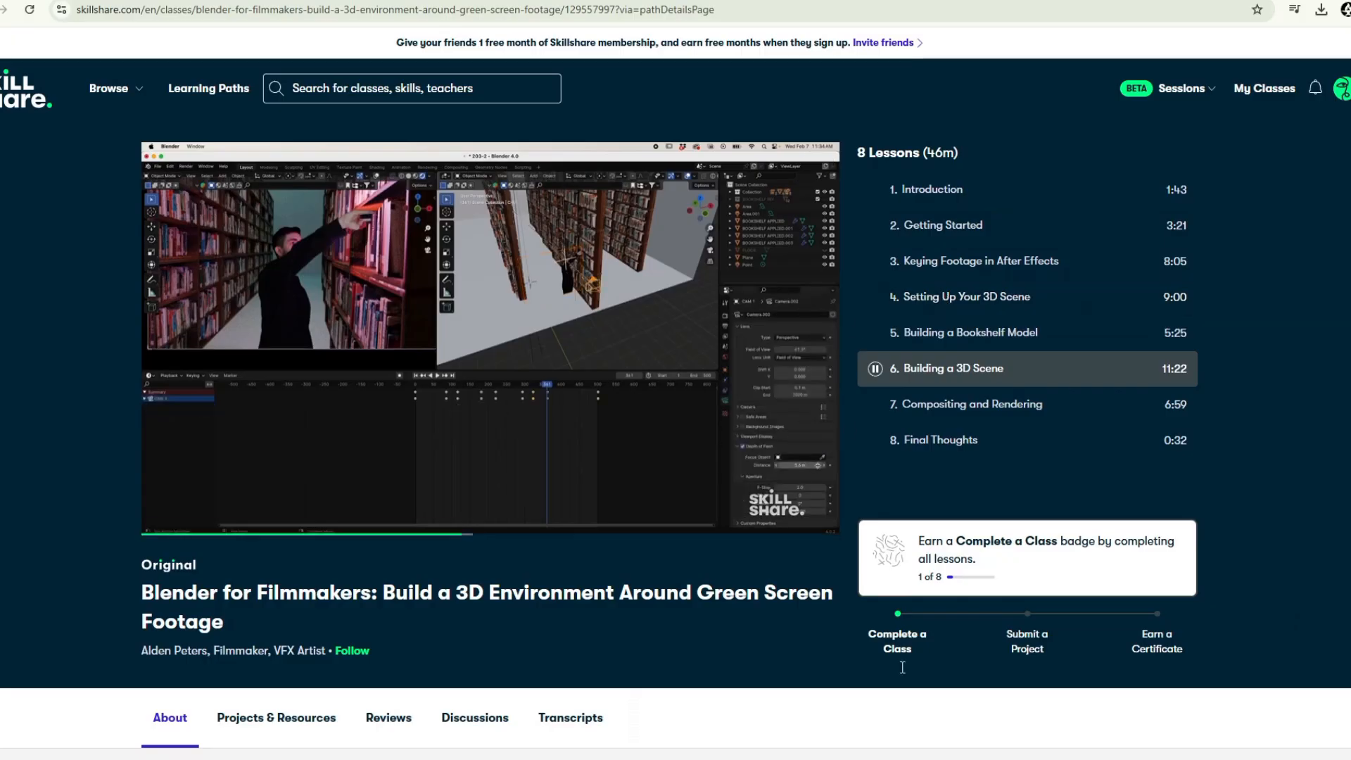
scroll(814, 475, down, 7)
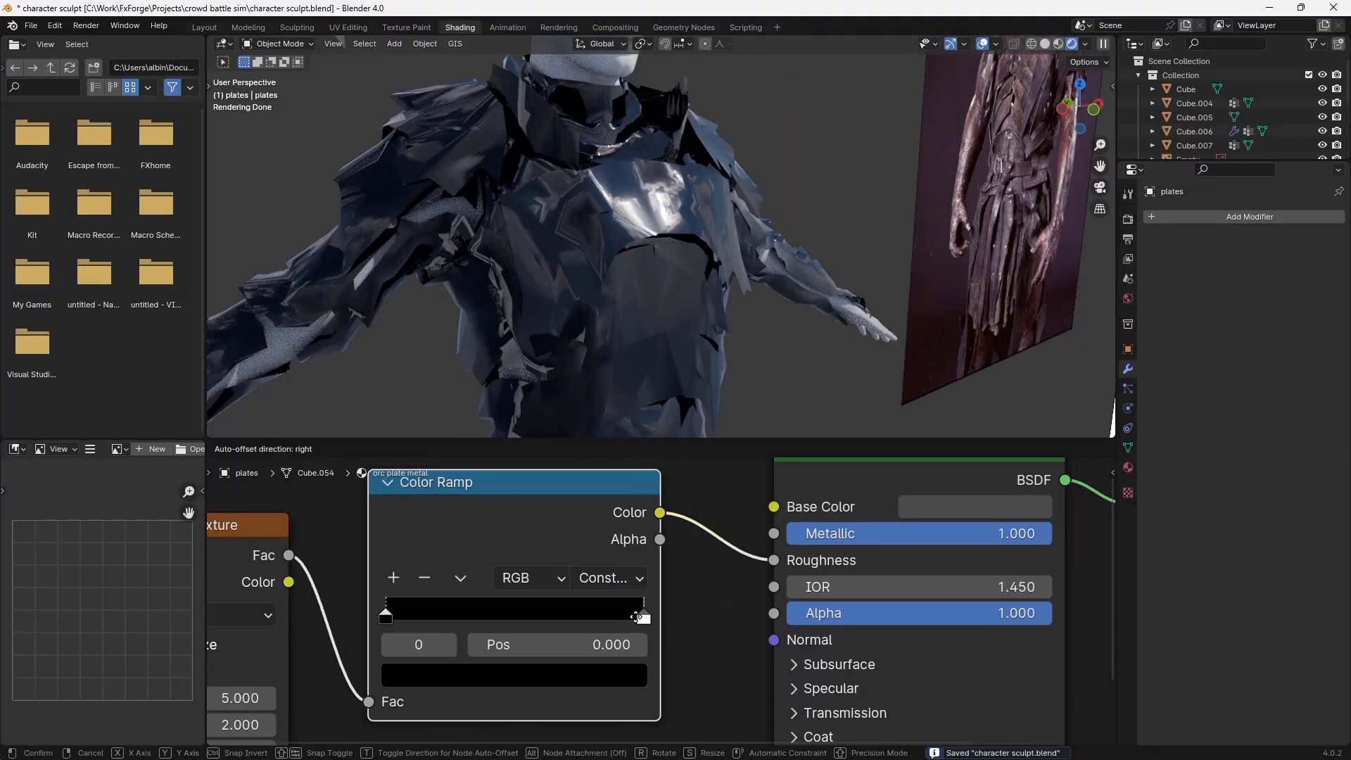
Step: Reposition the Color Ramp stop driving the roughness of the orc plate metal material and begin adding another node
drag(622, 617, 466, 602)
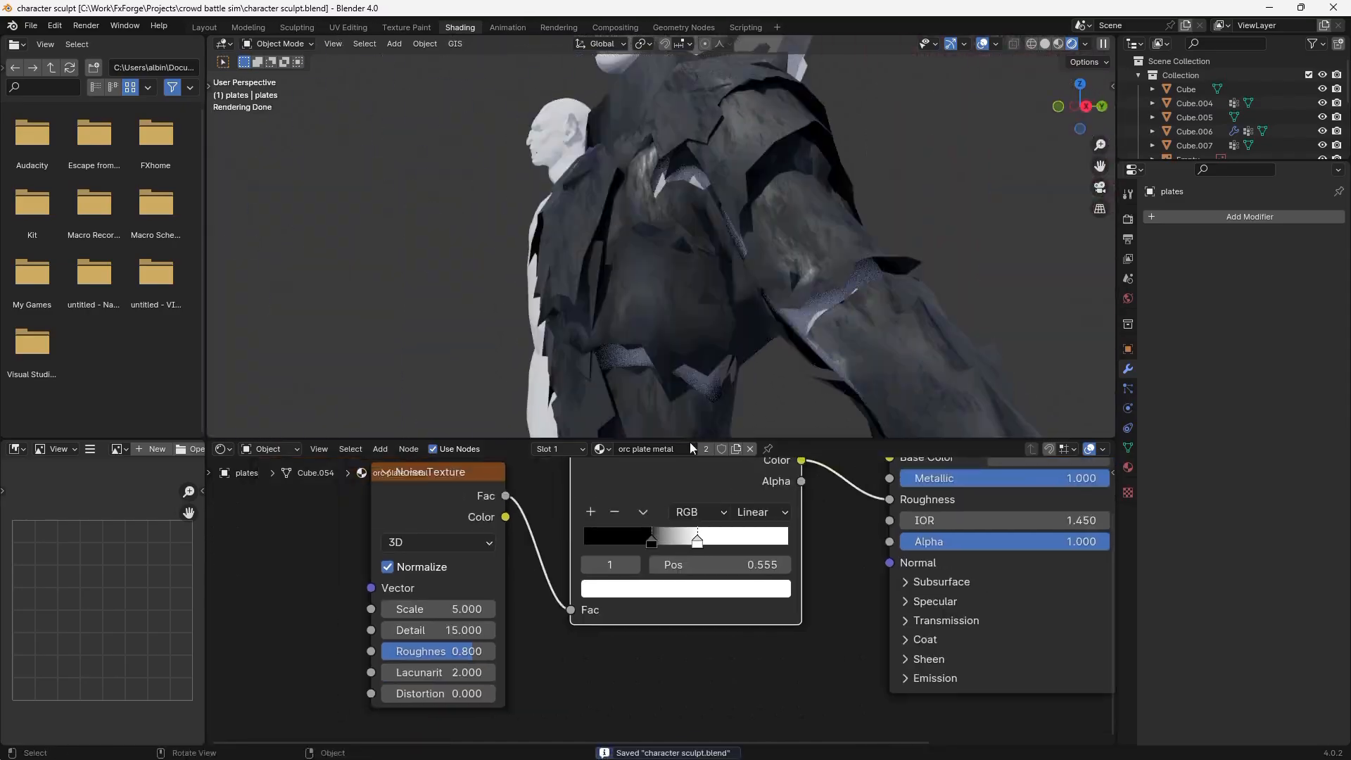
key(shift+a)
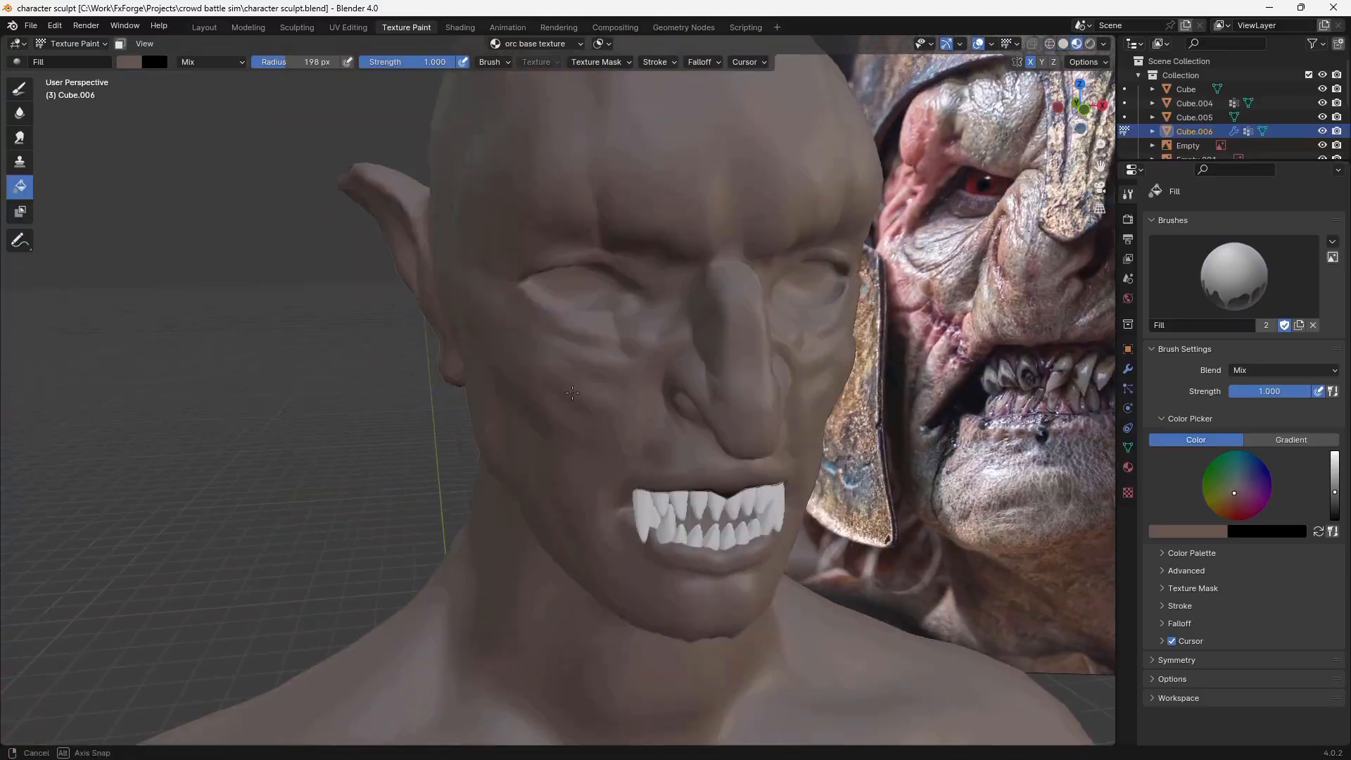
Step: Paint dark shading around the orc's eyes and mouth on the orc base texture, matching the reference photo
middle_drag(572, 392, 531, 330)
shift+middle_drag(639, 313, 572, 355)
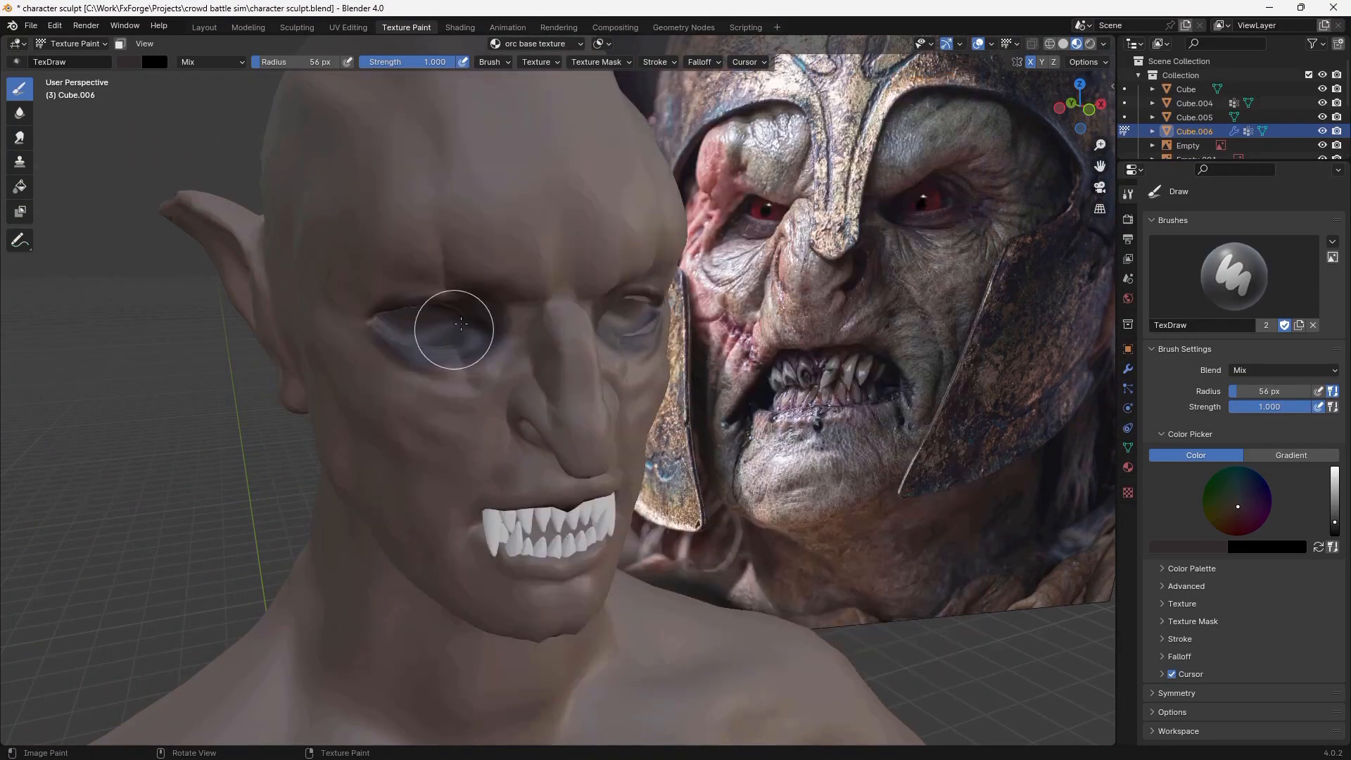
middle_drag(447, 316, 338, 301)
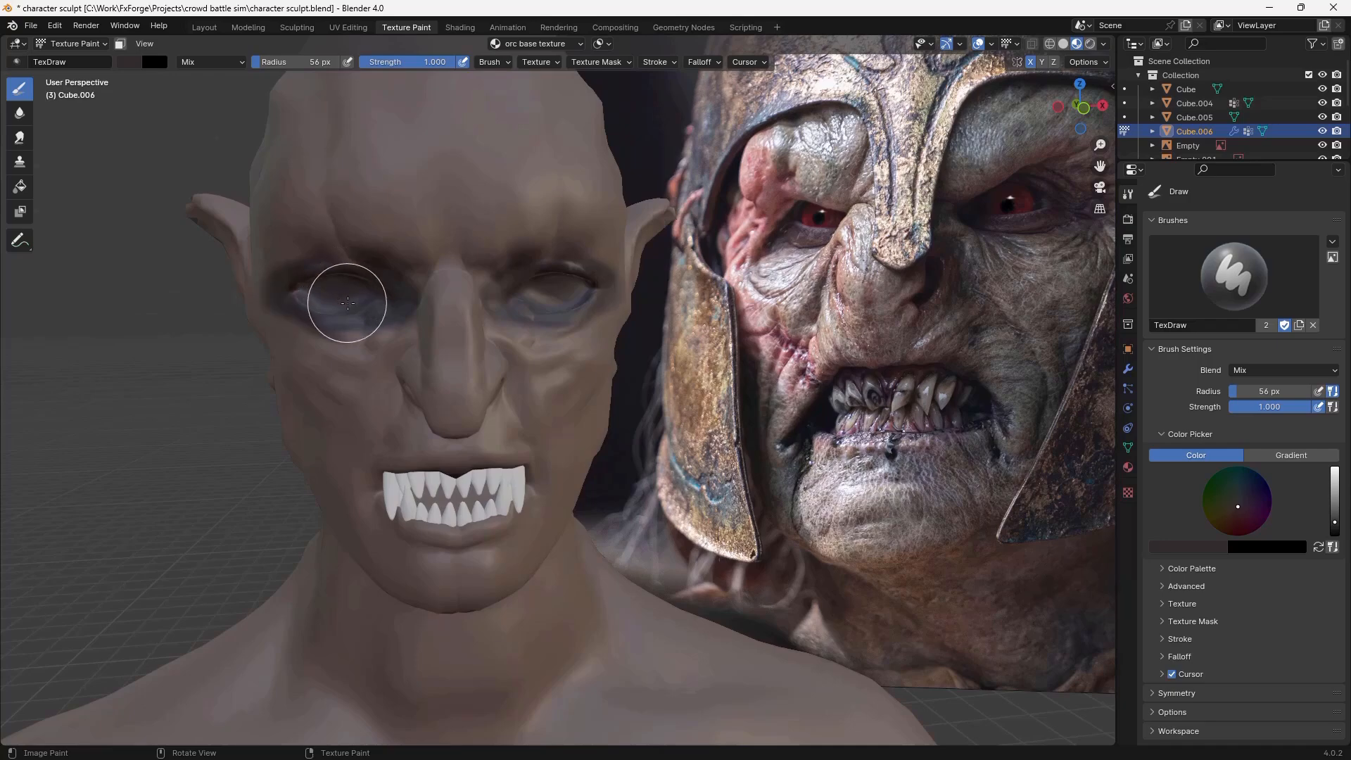
scroll(511, 407, up, 3)
middle_drag(396, 444, 664, 413)
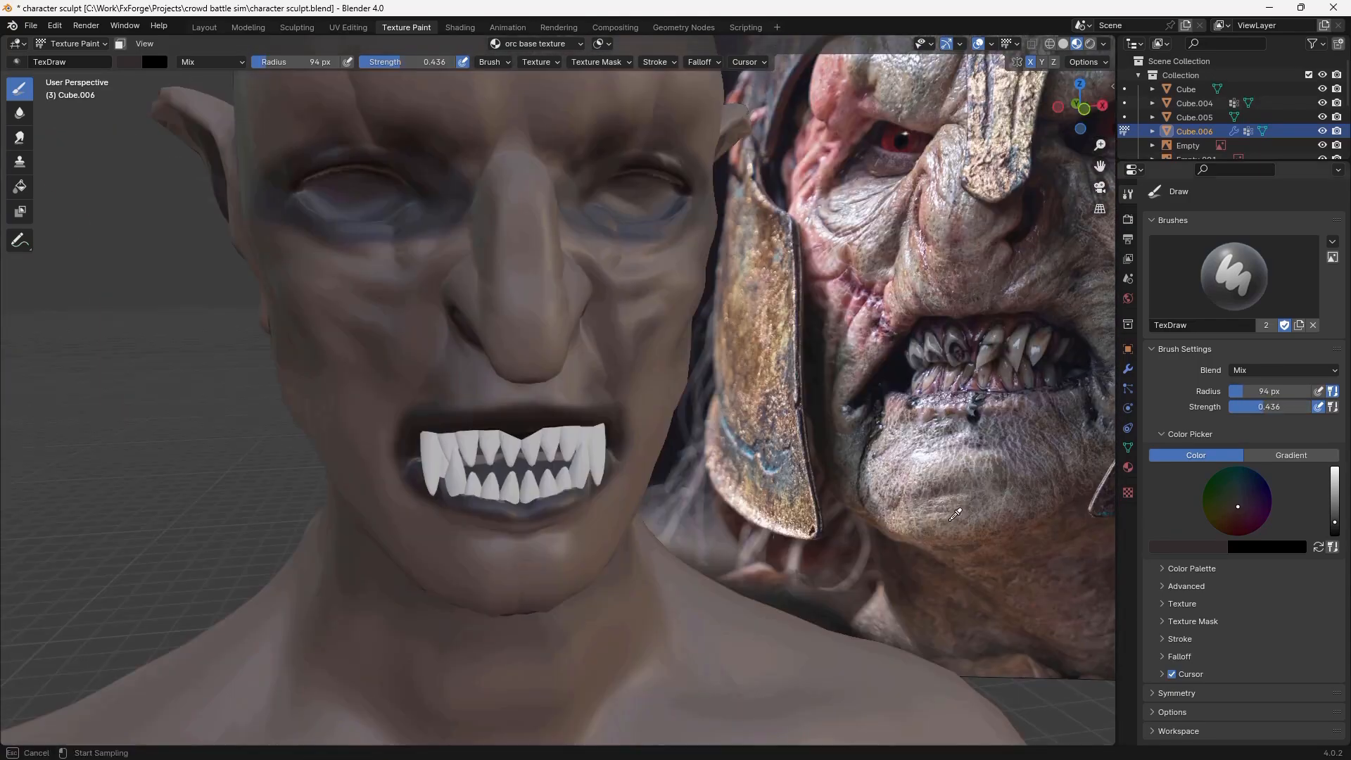
shift+middle_drag(460, 130, 447, 262)
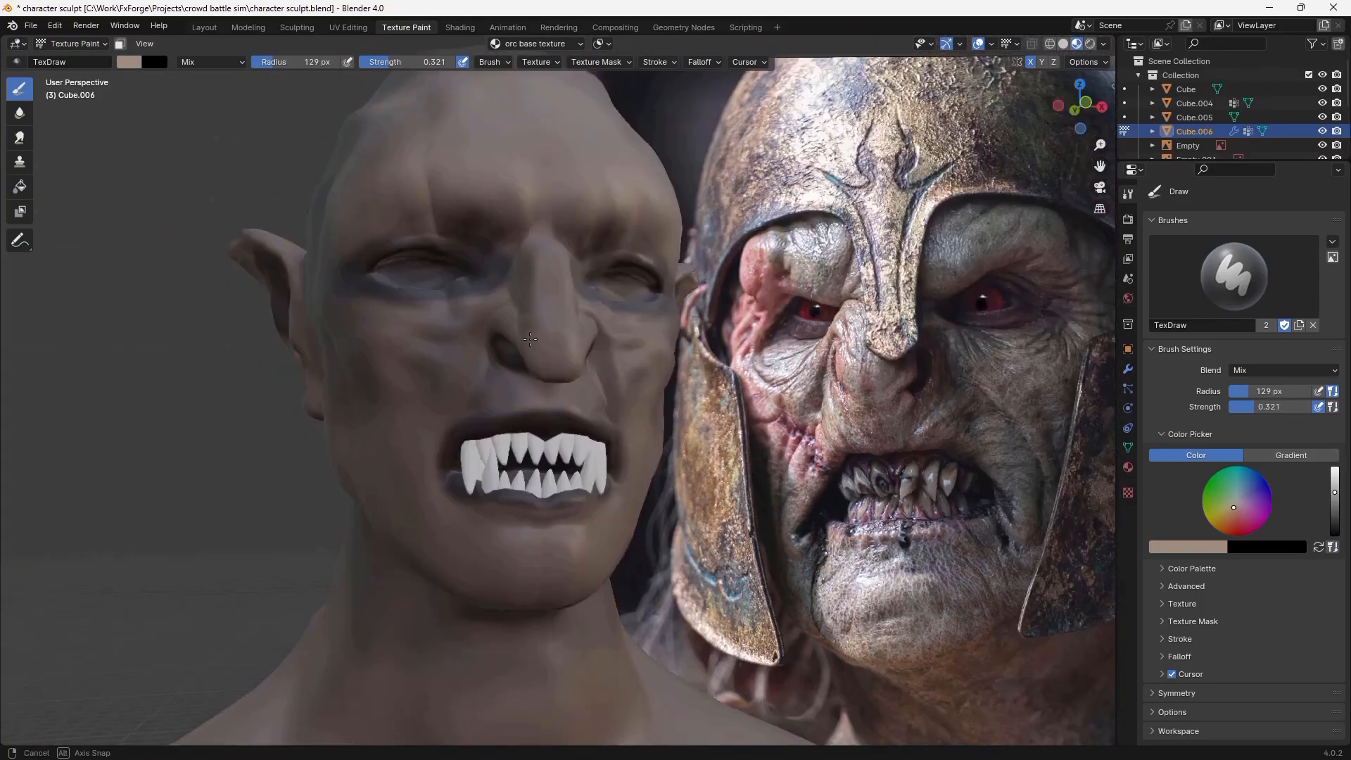
mouse_move(394, 451)
middle_down()
mouse_move(479, 477)
mouse_move(529, 440)
mouse_move(553, 396)
middle_up()
middle_drag(440, 416, 385, 304)
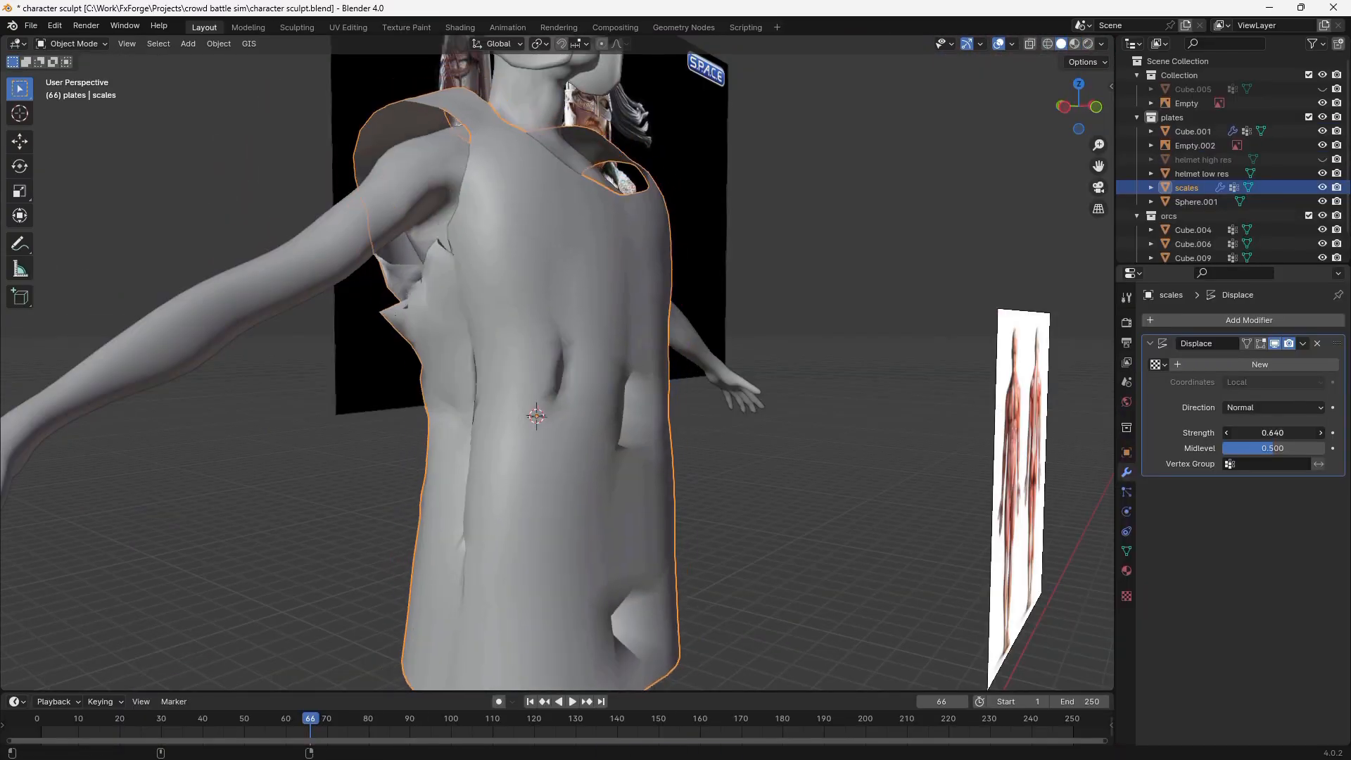
Step: Lower the Displace modifier's strength on the scales mesh and adjust its mesh in Edit Mode
mouse_move(1272, 433)
mouse_down()
mouse_move(1233, 433)
mouse_move(1248, 433)
mouse_up()
key(Tab)
click(261, 44)
mouse_move(307, 299)
click(422, 313)
key(Tab)
key(ctrl+a)
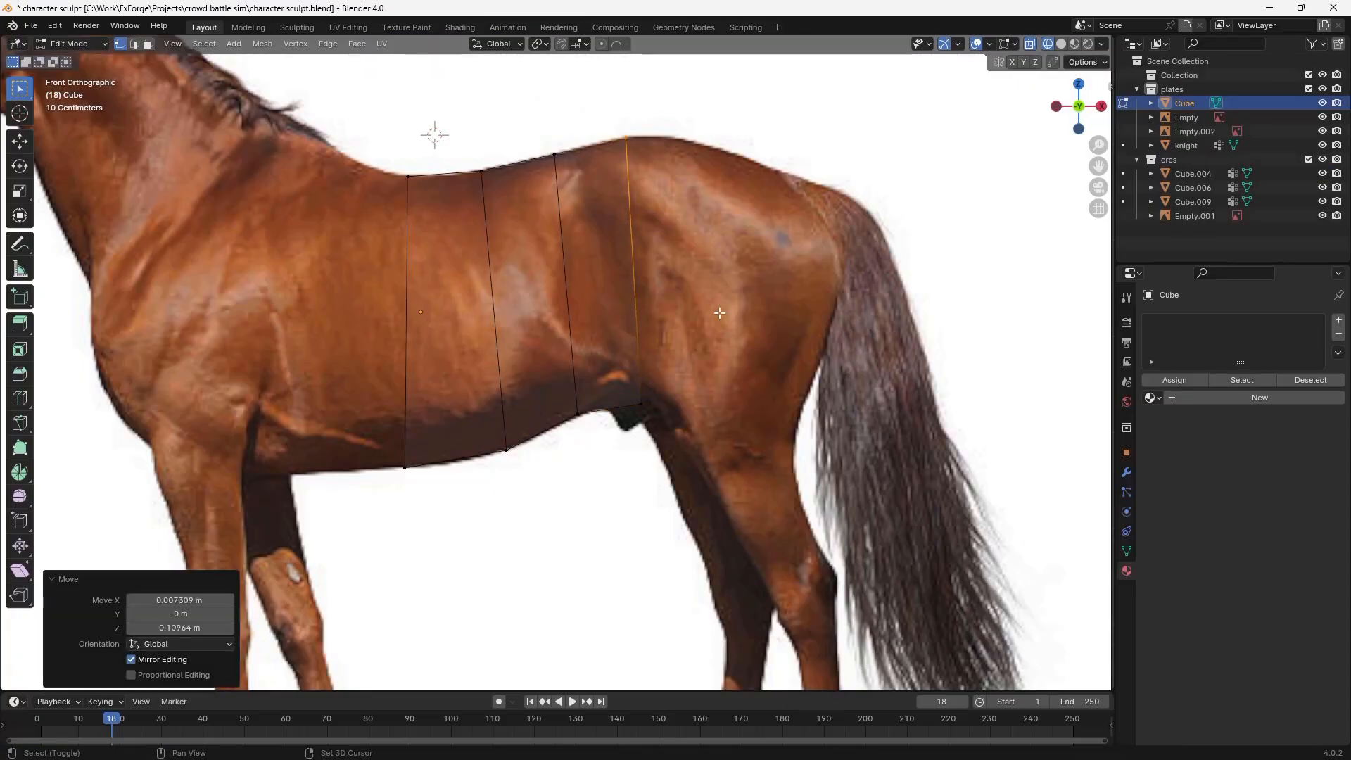
Step: Move the rear vertices of the horse body mesh to follow the hindquarters in the reference image
key(g)
click(785, 422)
key(g)
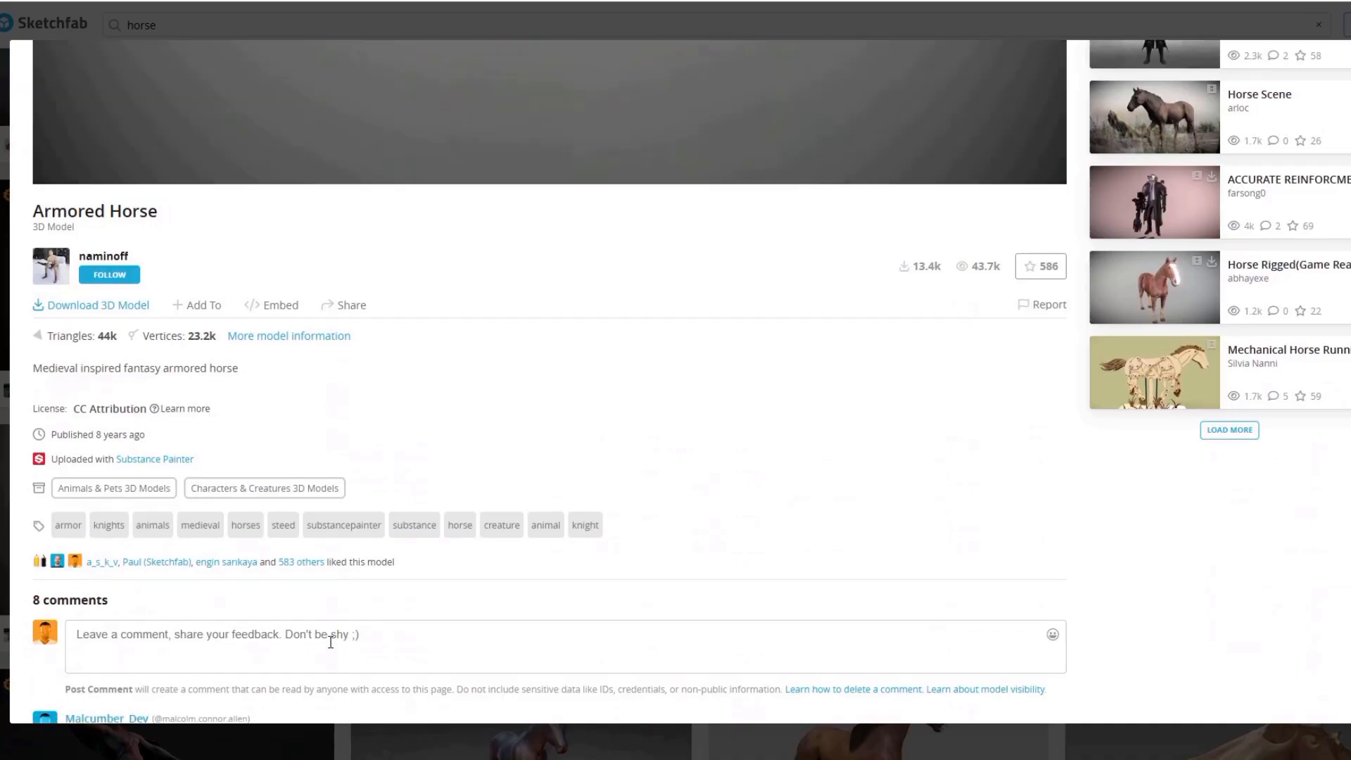
Step: View the Armored Horse model's preview on Sketchfab
scroll(331, 619, up, 5)
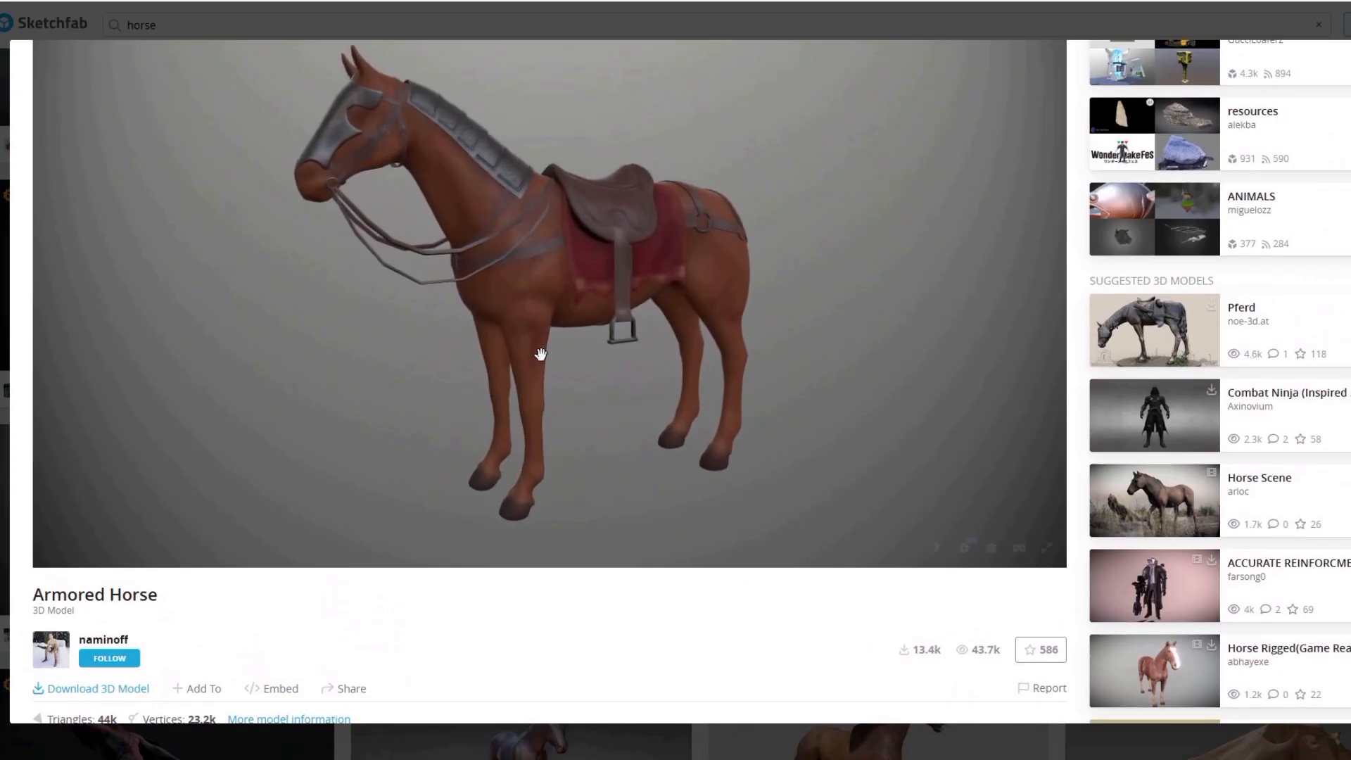
Step: Bring the Armored Horse model into the Blender scene, scaled by 1.6 and moved along Z to stand beside the characters
mouse_move(569, 360)
mouse_down()
mouse_move(500, 365)
mouse_move(622, 385)
mouse_up()
scroll(349, 658, down, 5)
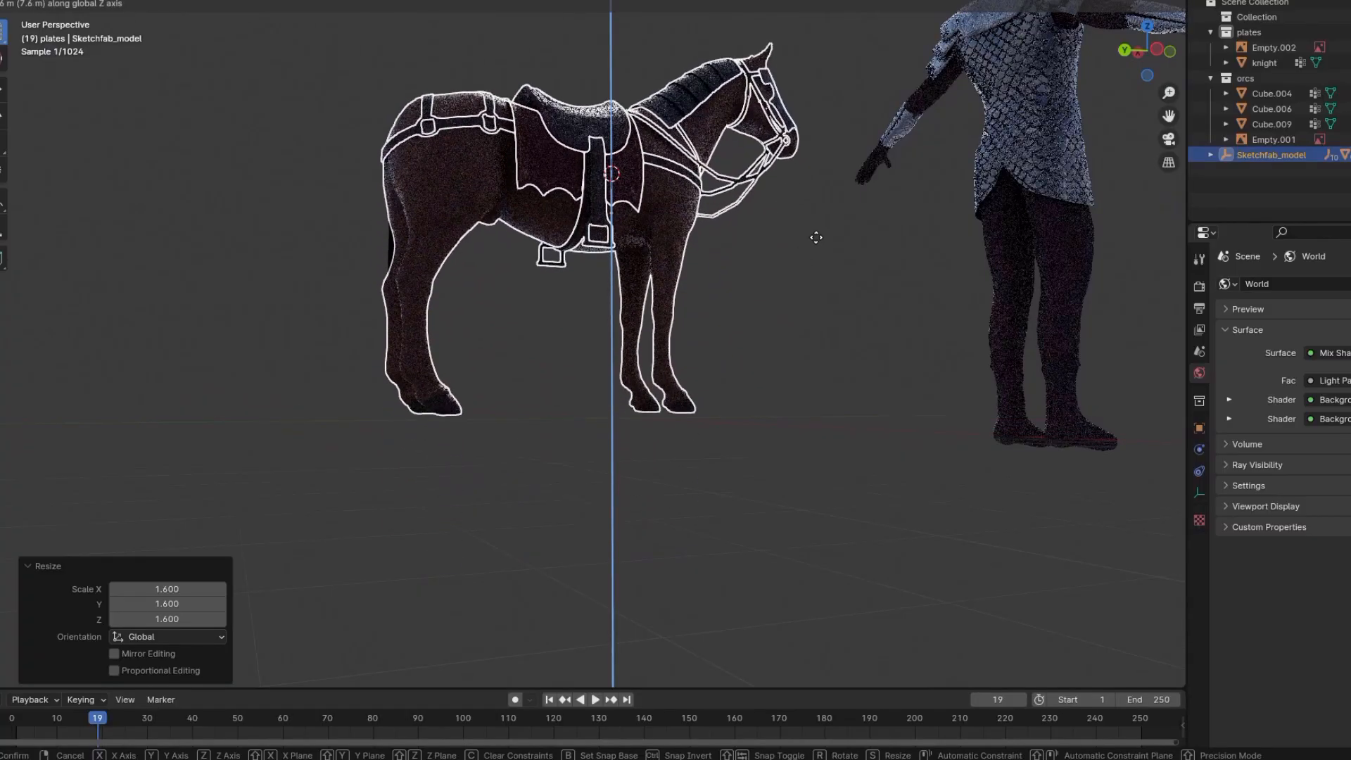
key(KP_1)
key(s)
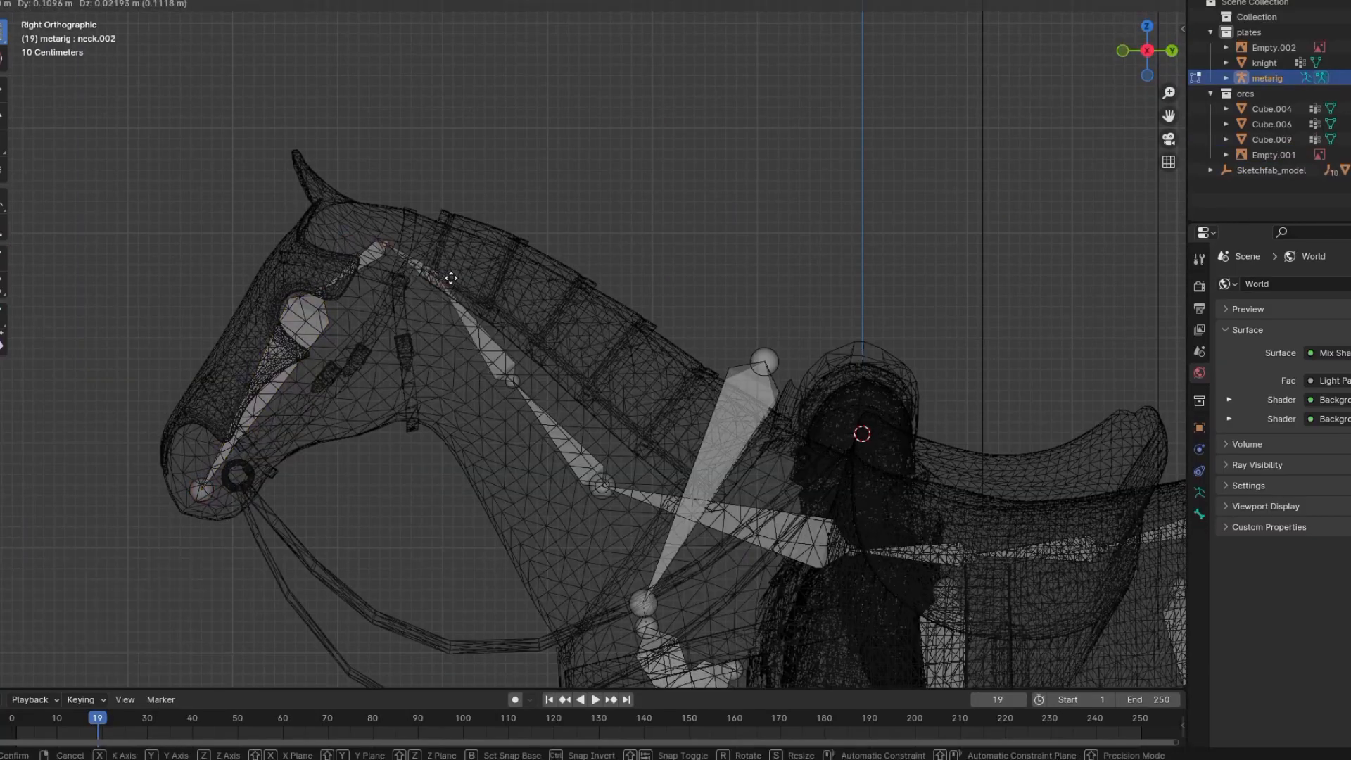
Step: Reposition the metarig's neck and shoulder joints in side view to follow the horse mesh
drag(451, 278, 558, 354)
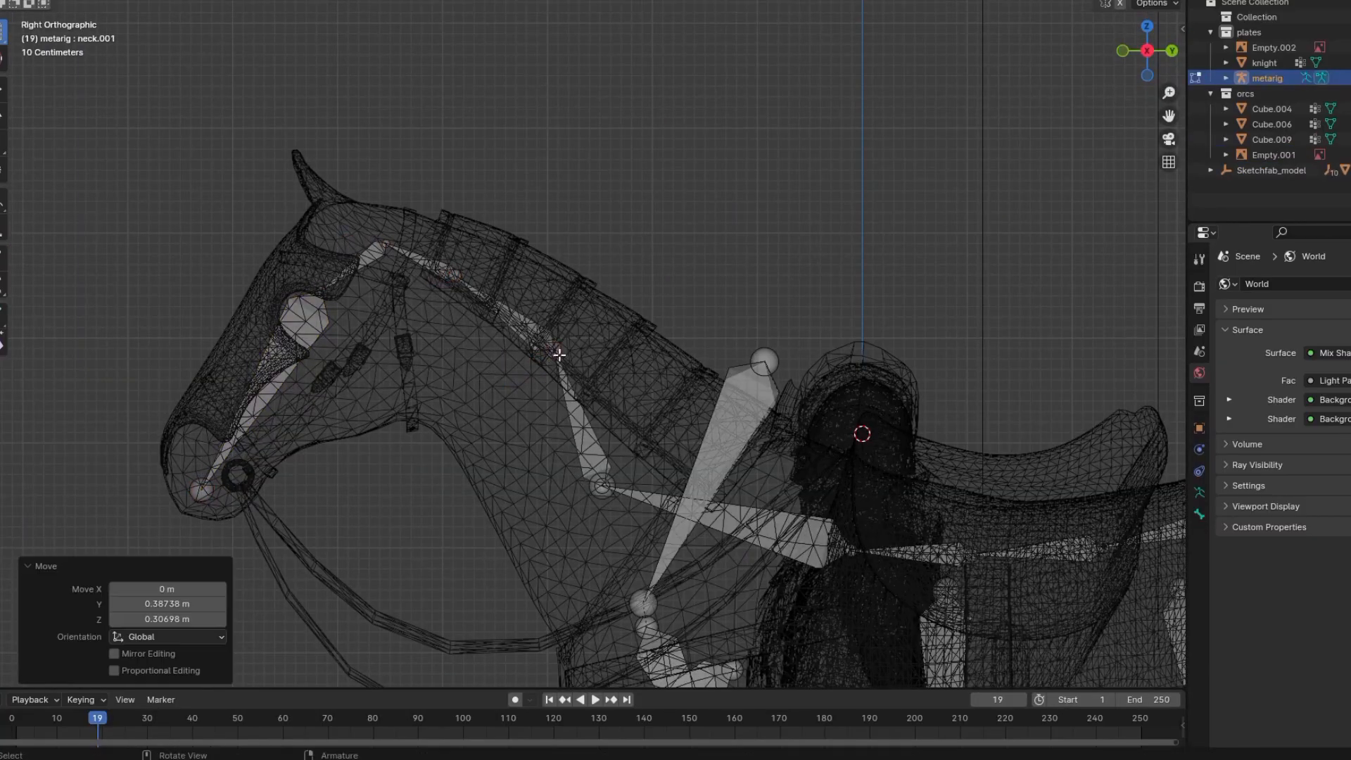
click(617, 468)
shift+middle_drag(704, 394, 686, 313)
click(747, 281)
key(g)
click(760, 370)
shift+middle_drag(783, 453, 699, 300)
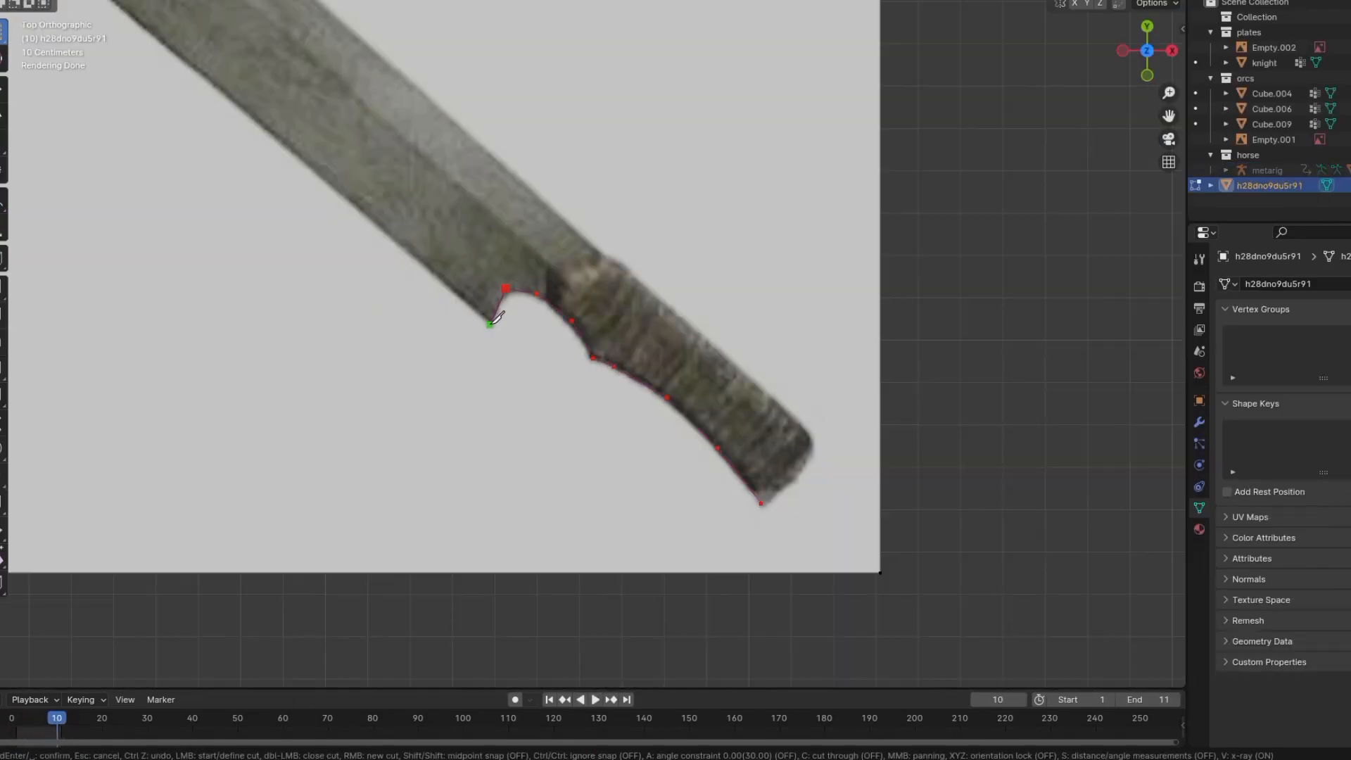
Step: Trace the orc sword's outline on its reference image plane with the Knife tool, around the grip and along both blade edges
click(490, 323)
shift+middle_drag(490, 323, 1154, 675)
click(437, 277)
shift+middle_drag(610, 85, 611, 207)
scroll(610, 207, up, 1)
click(667, 192)
click(573, 370)
shift+middle_drag(573, 370, 21, 14)
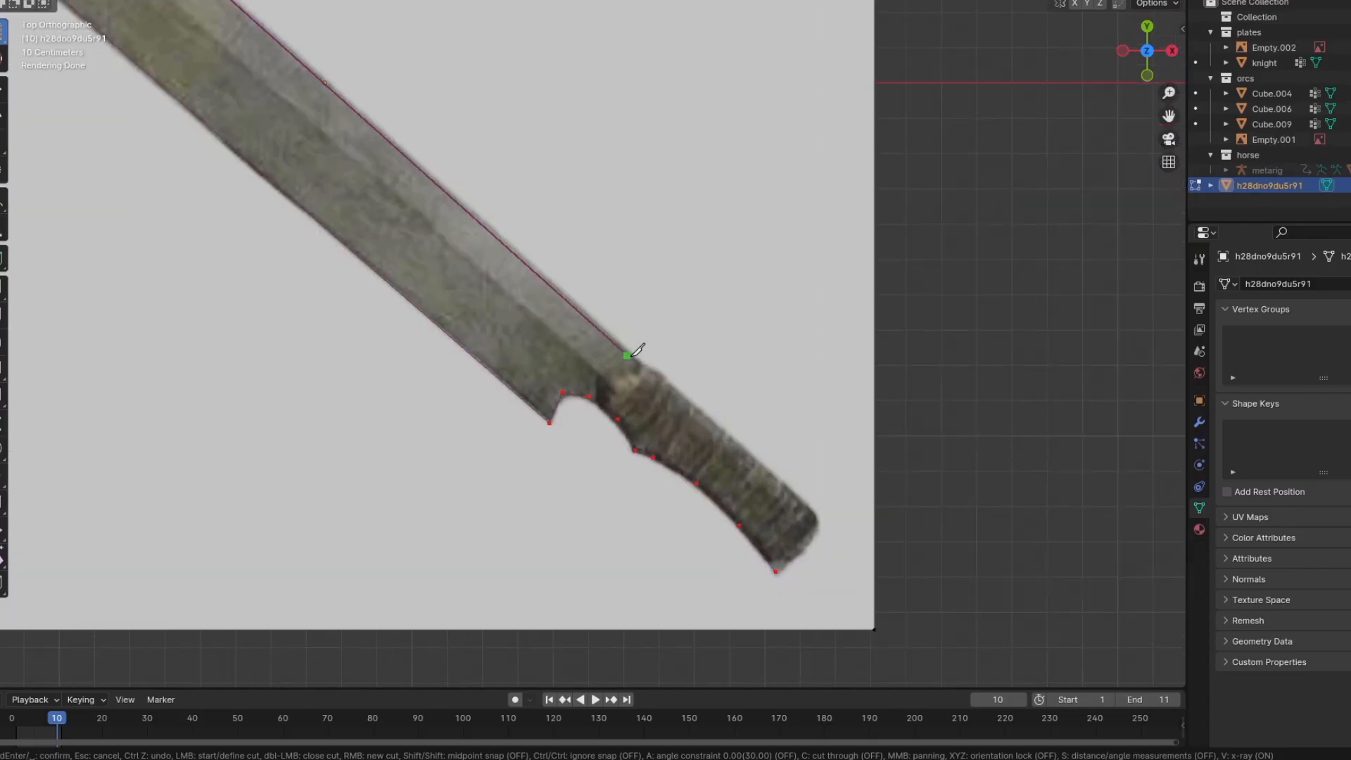
click(637, 358)
scroll(548, 302, up, 3)
scroll(609, 348, down, 2)
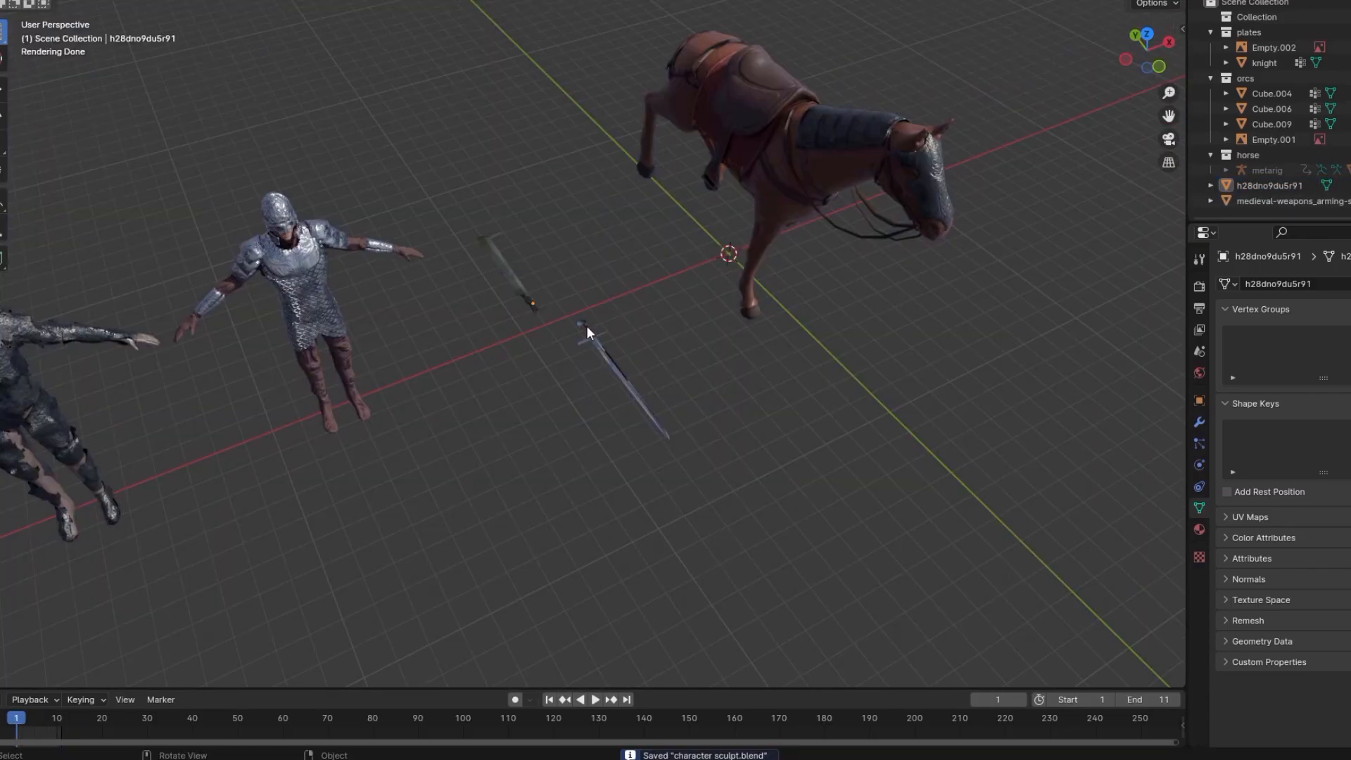
key(KP_Decimal)
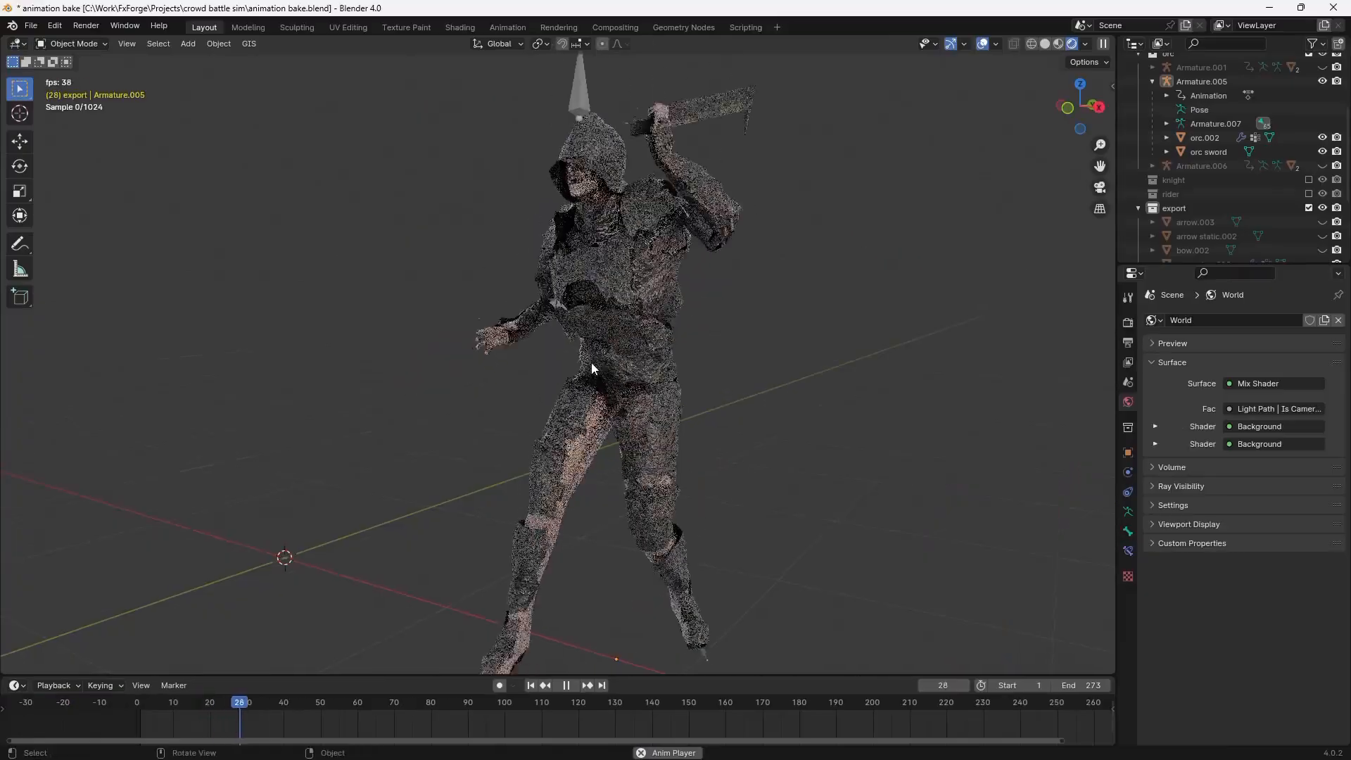
Step: Review the animated orc, its hip weight painting and the vertex groups of orc.002
middle_drag(691, 395, 656, 381)
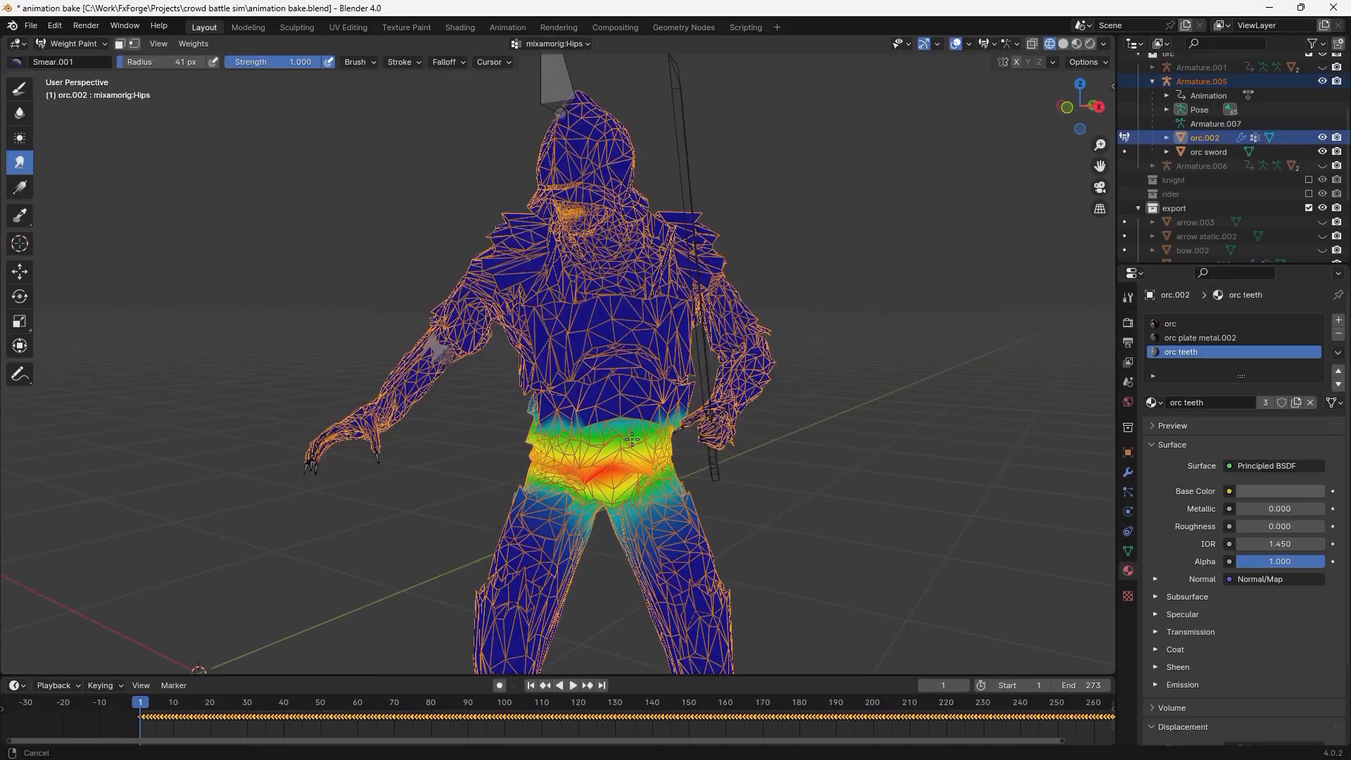
scroll(670, 348, up, 3)
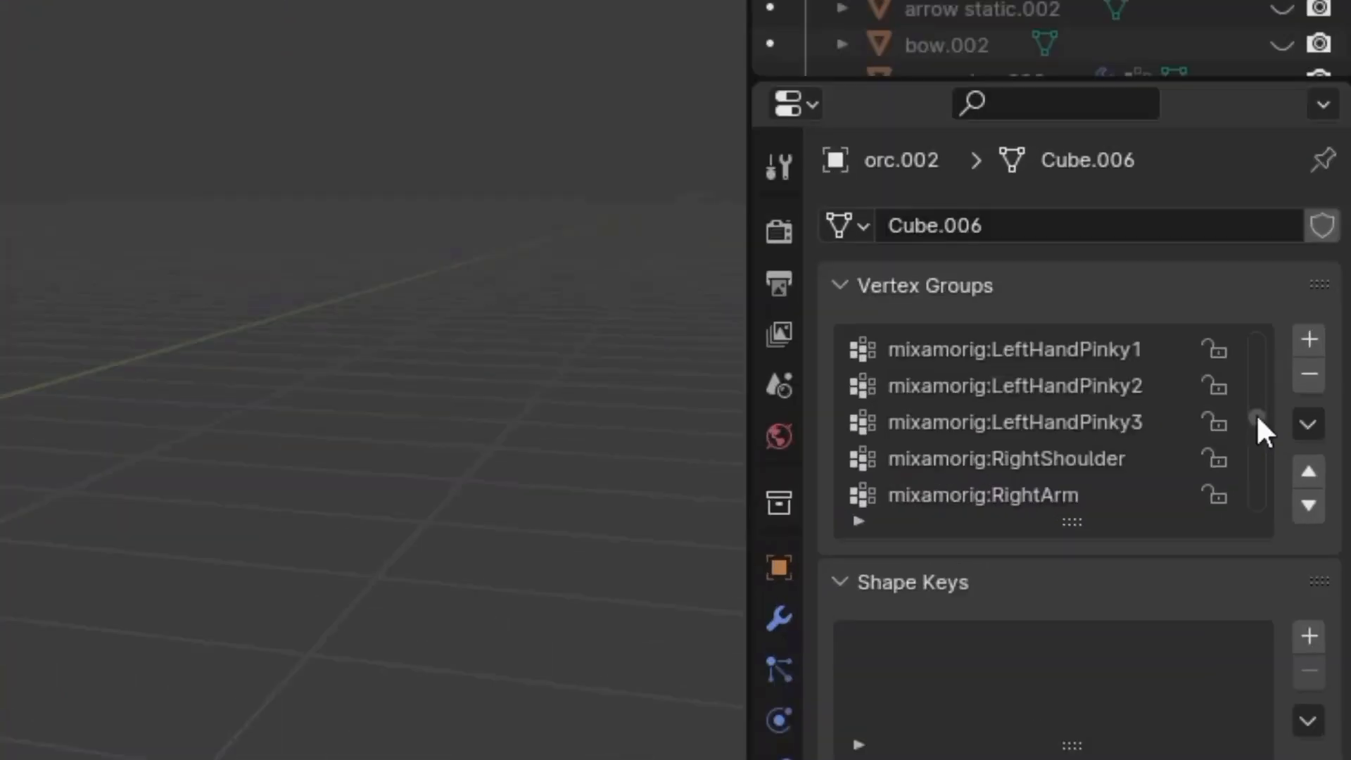
drag(1257, 413, 1222, 349)
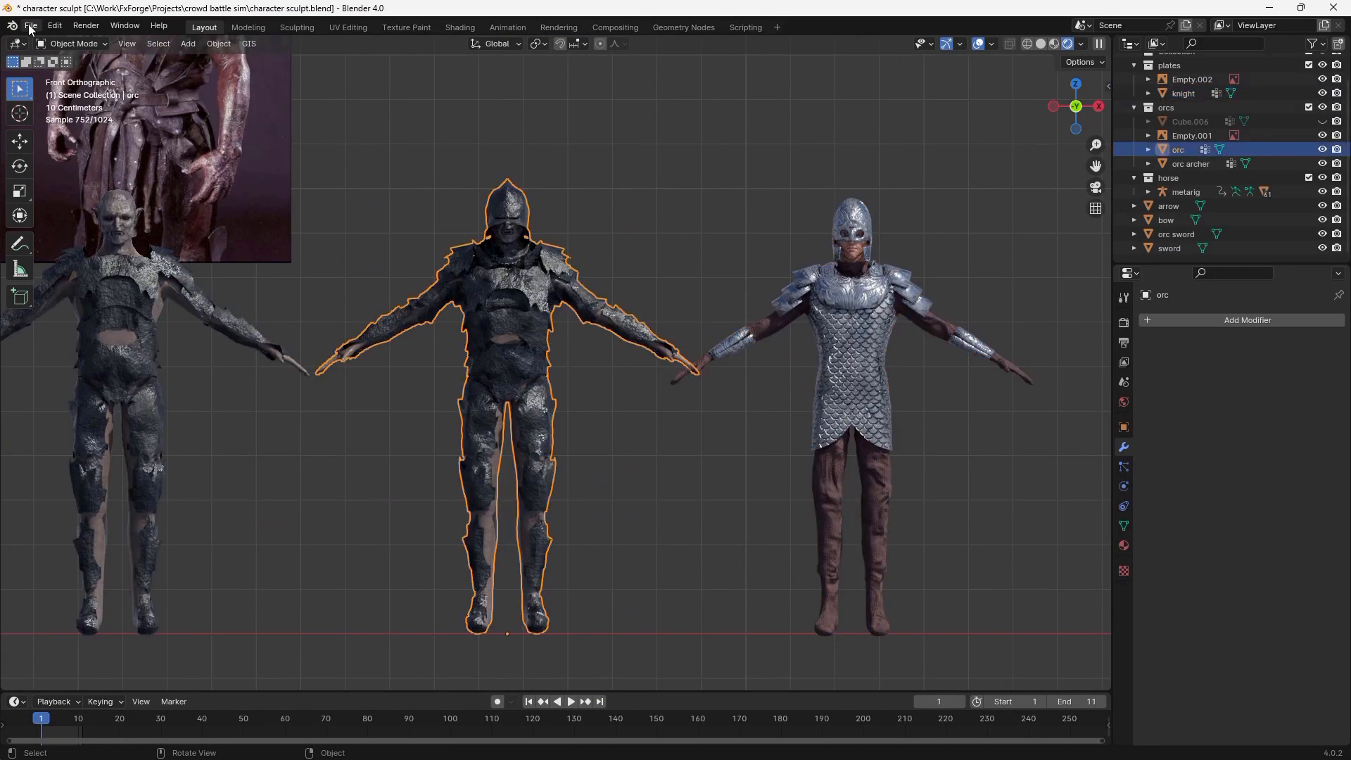
Step: Export only the selected orc as FBX into the fbx characters folder, naming the file after the orc
click(31, 27)
mouse_move(77, 236)
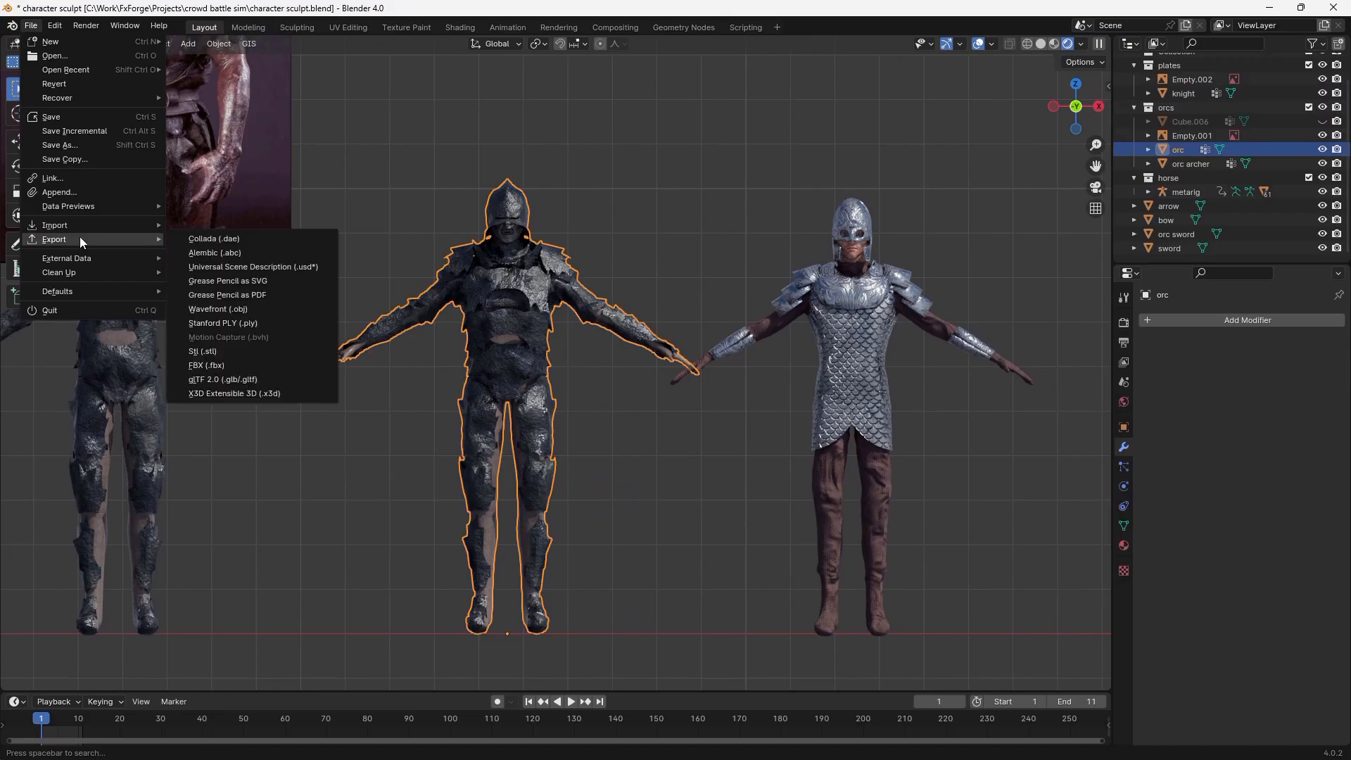
click(228, 364)
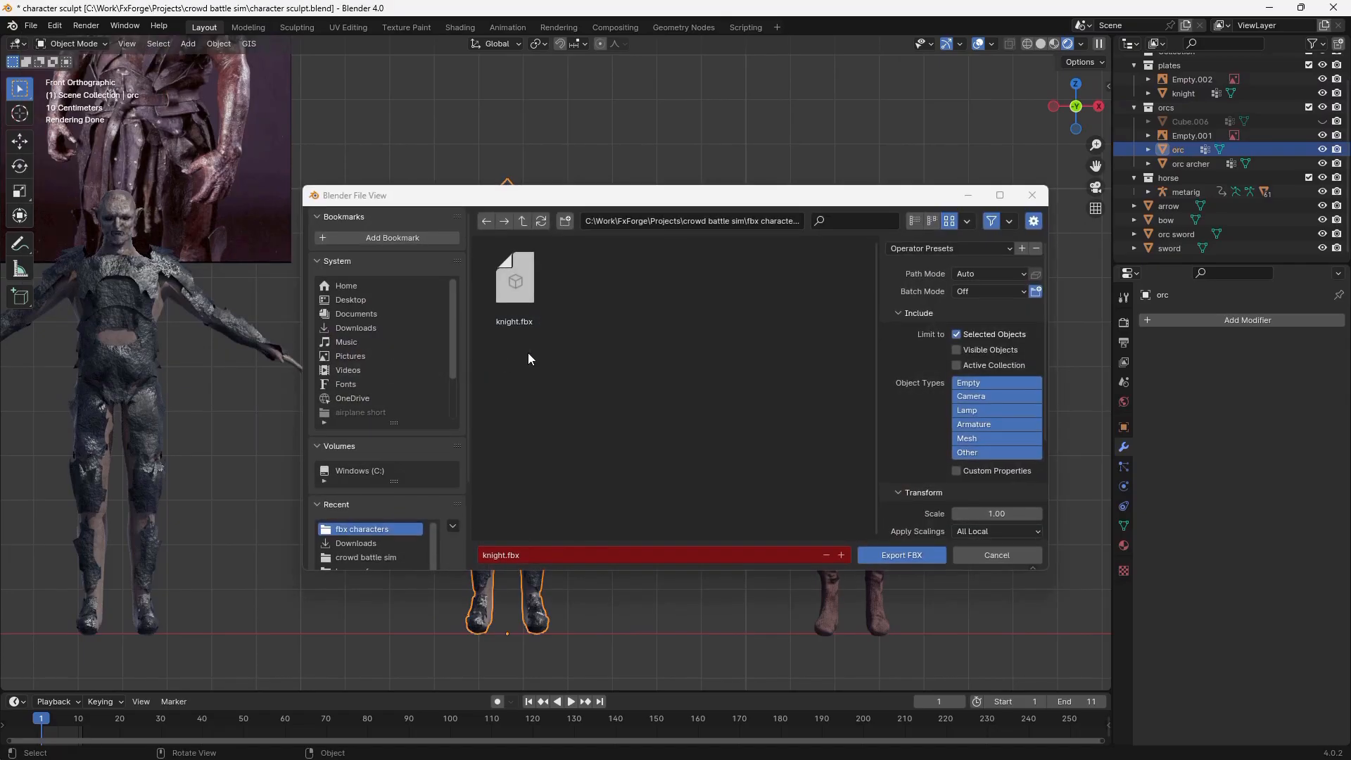
click(525, 552)
text(or)
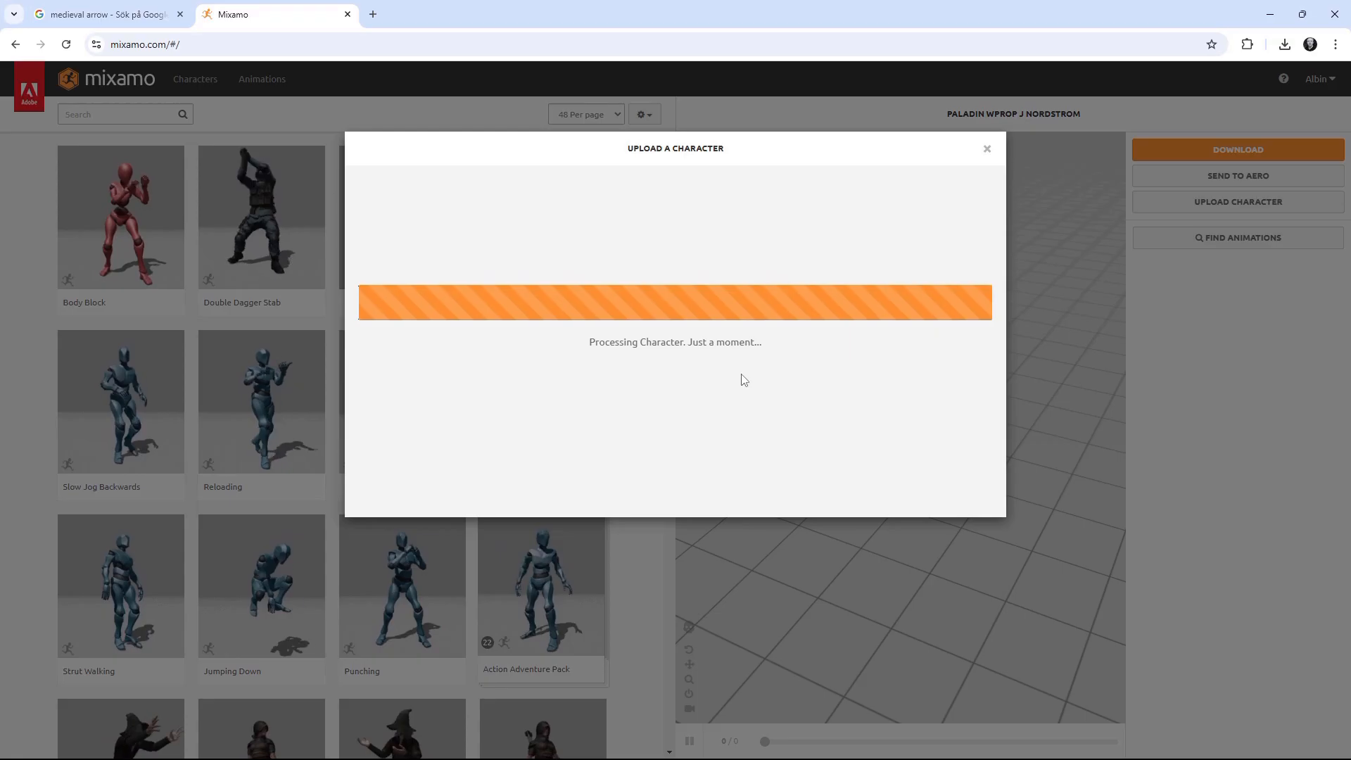
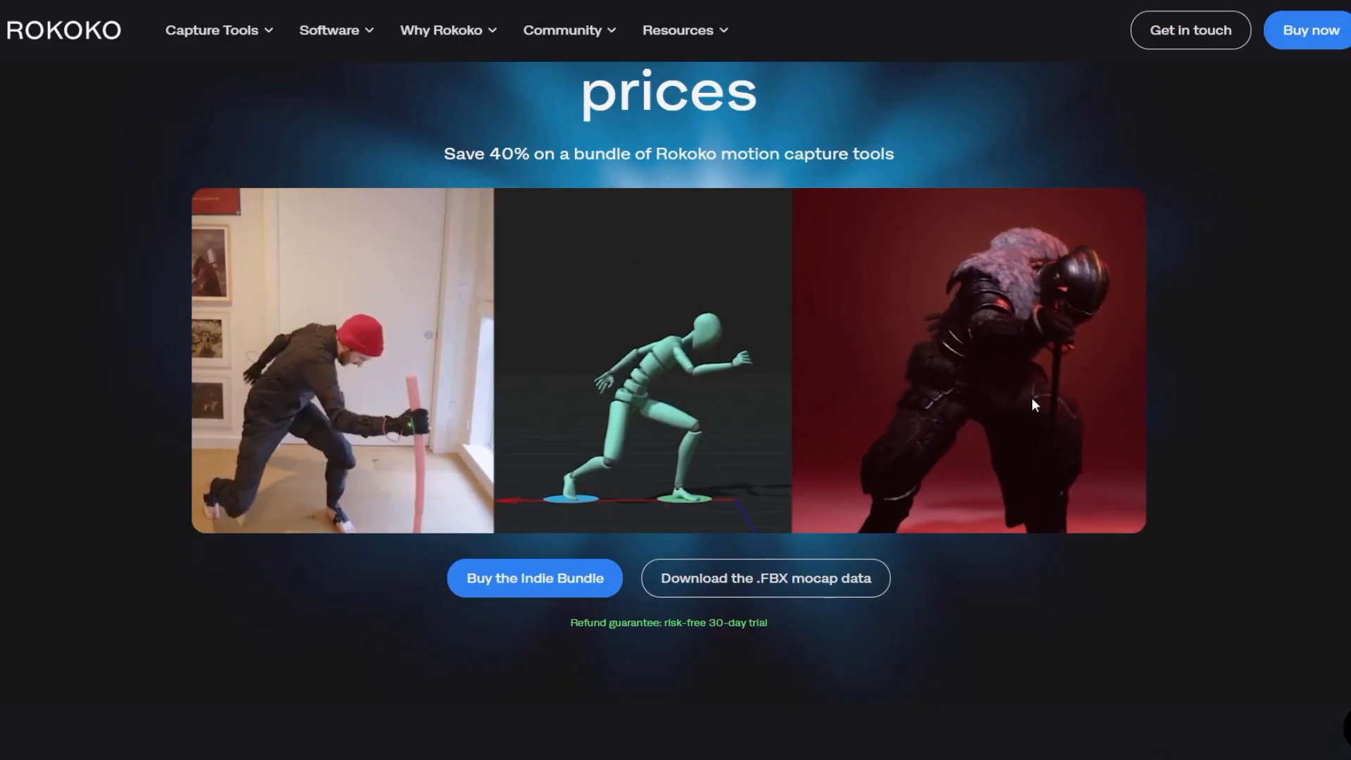
Step: Open the Indie Pro (iOS) bundle offer on the Rokoko website and read through its contents and specifications
scroll(1031, 398, down, 2)
scroll(956, 388, down, 3)
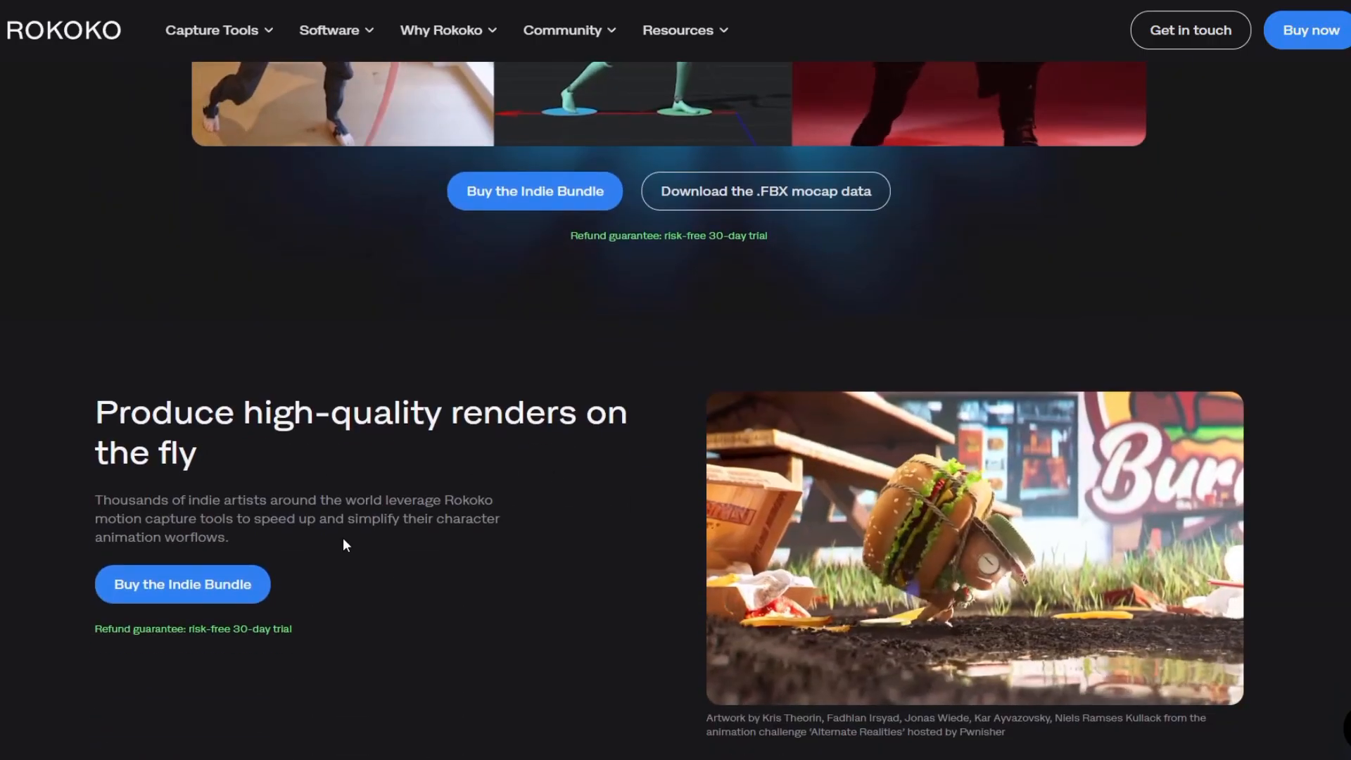
click(131, 584)
scroll(809, 446, down, 1)
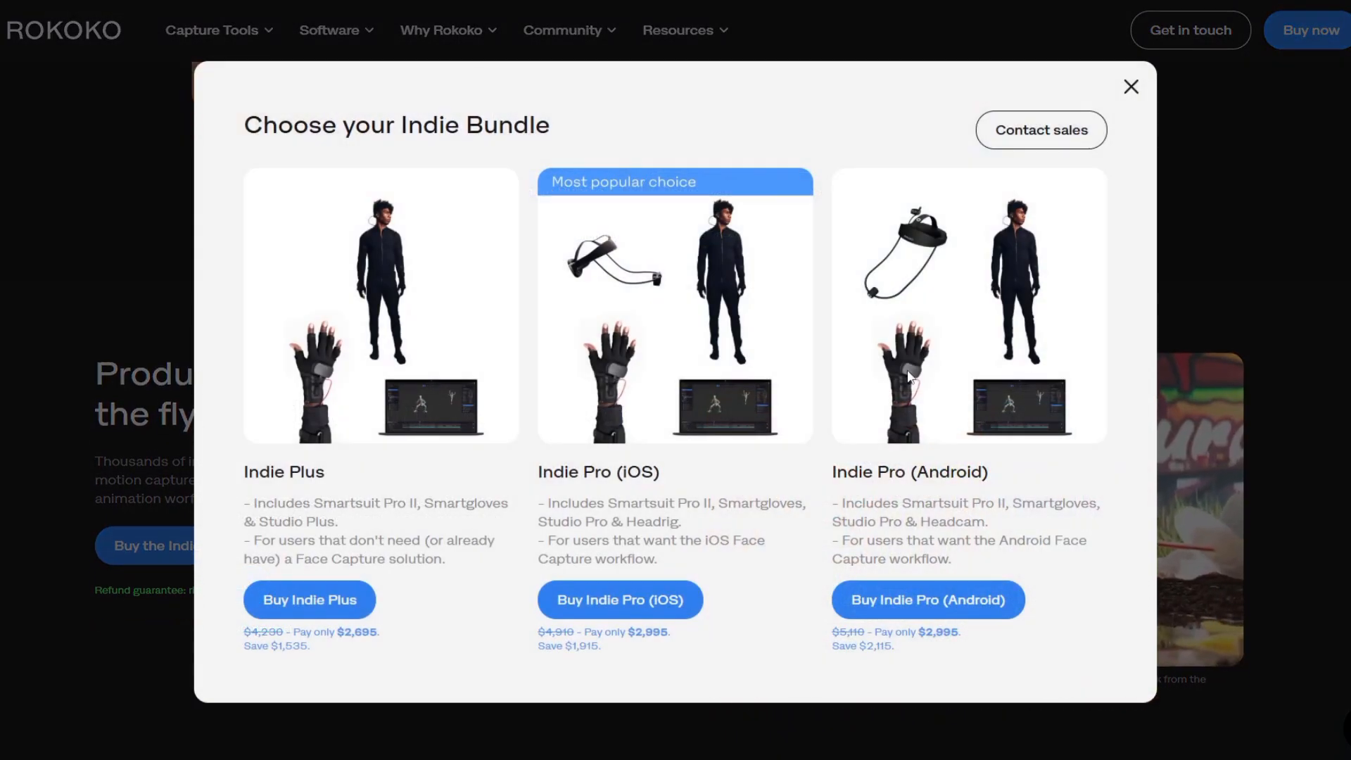
click(618, 603)
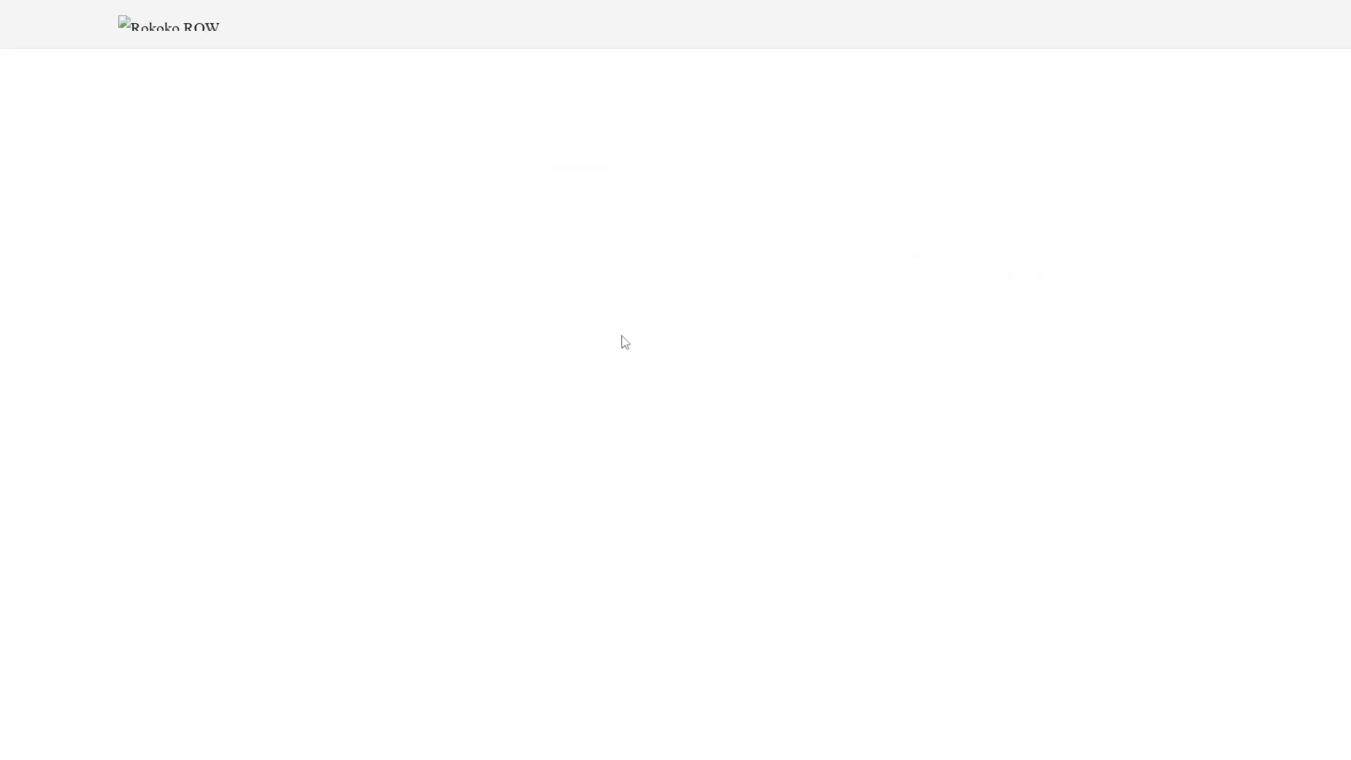
scroll(646, 338, down, 3)
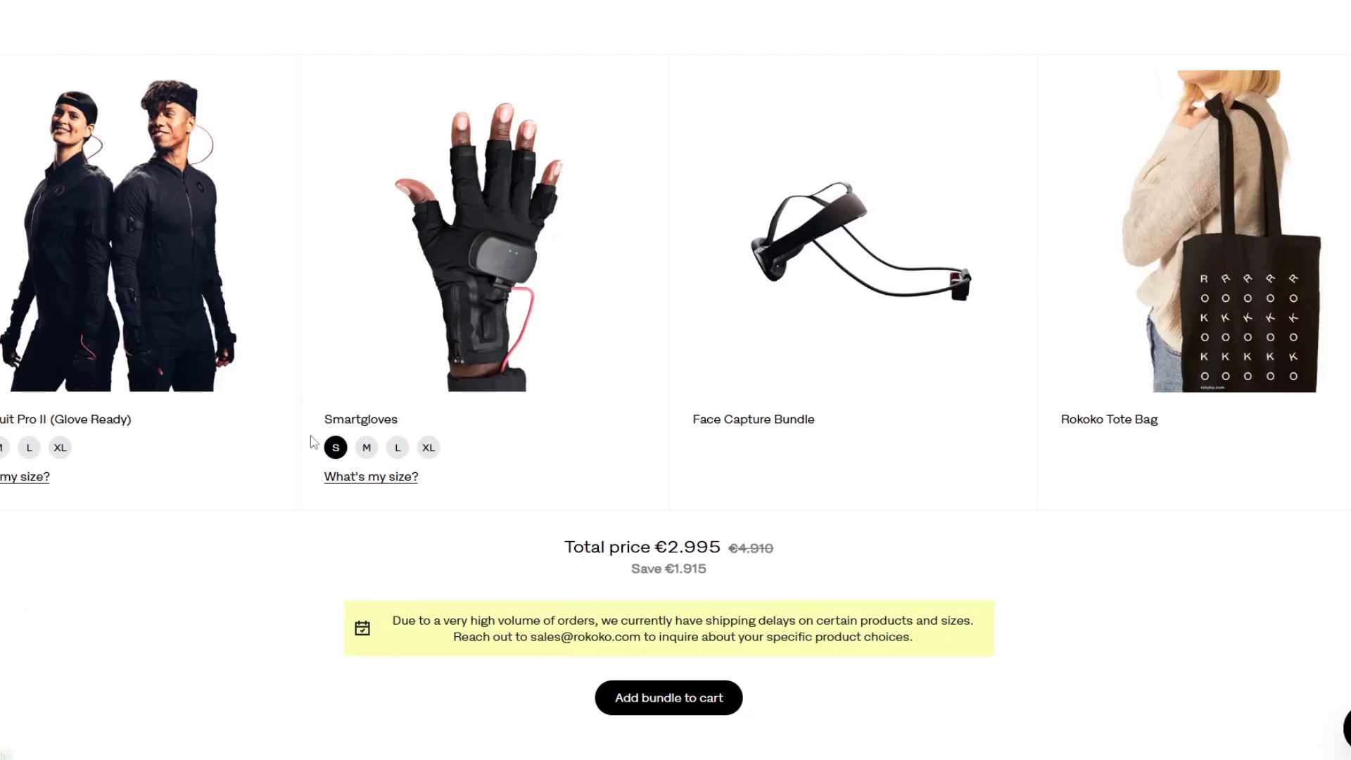
scroll(524, 437, down, 10)
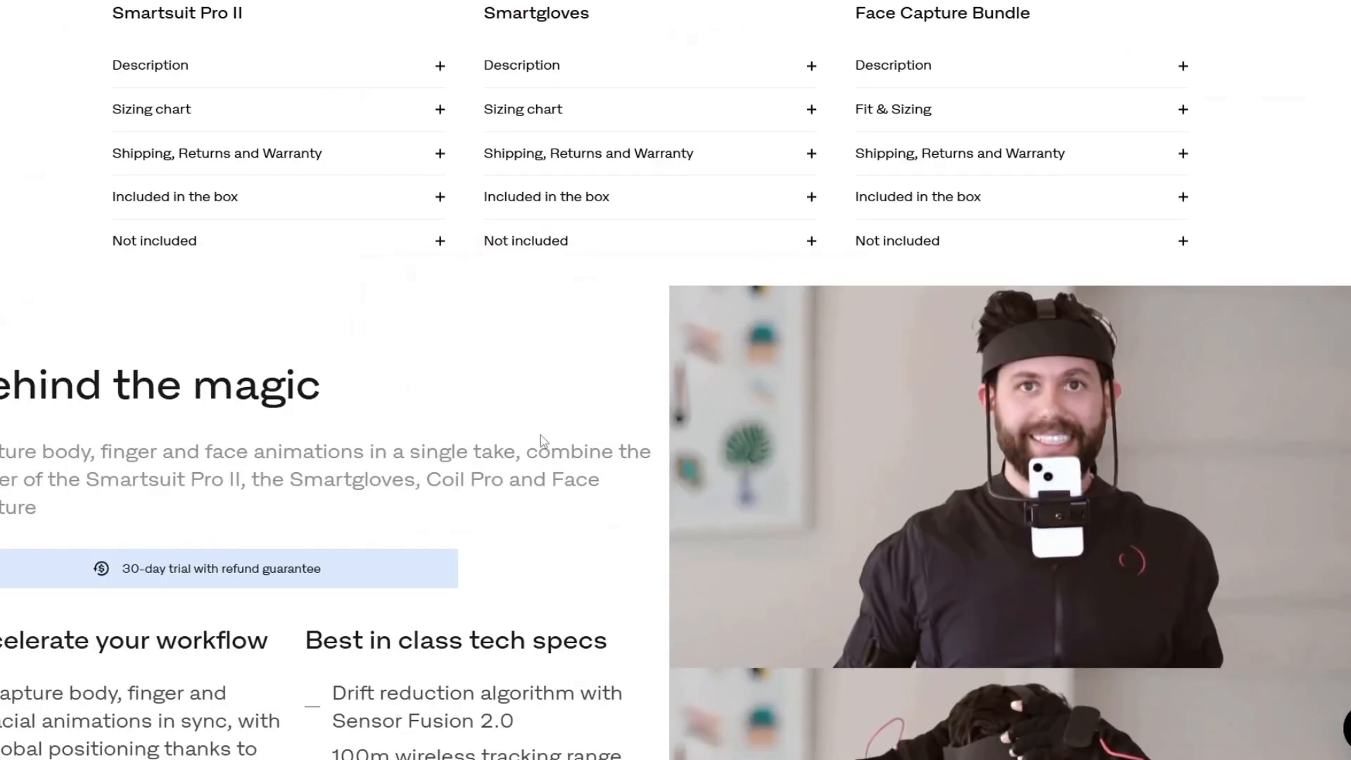
scroll(540, 435, down, 3)
scroll(540, 435, down, 9)
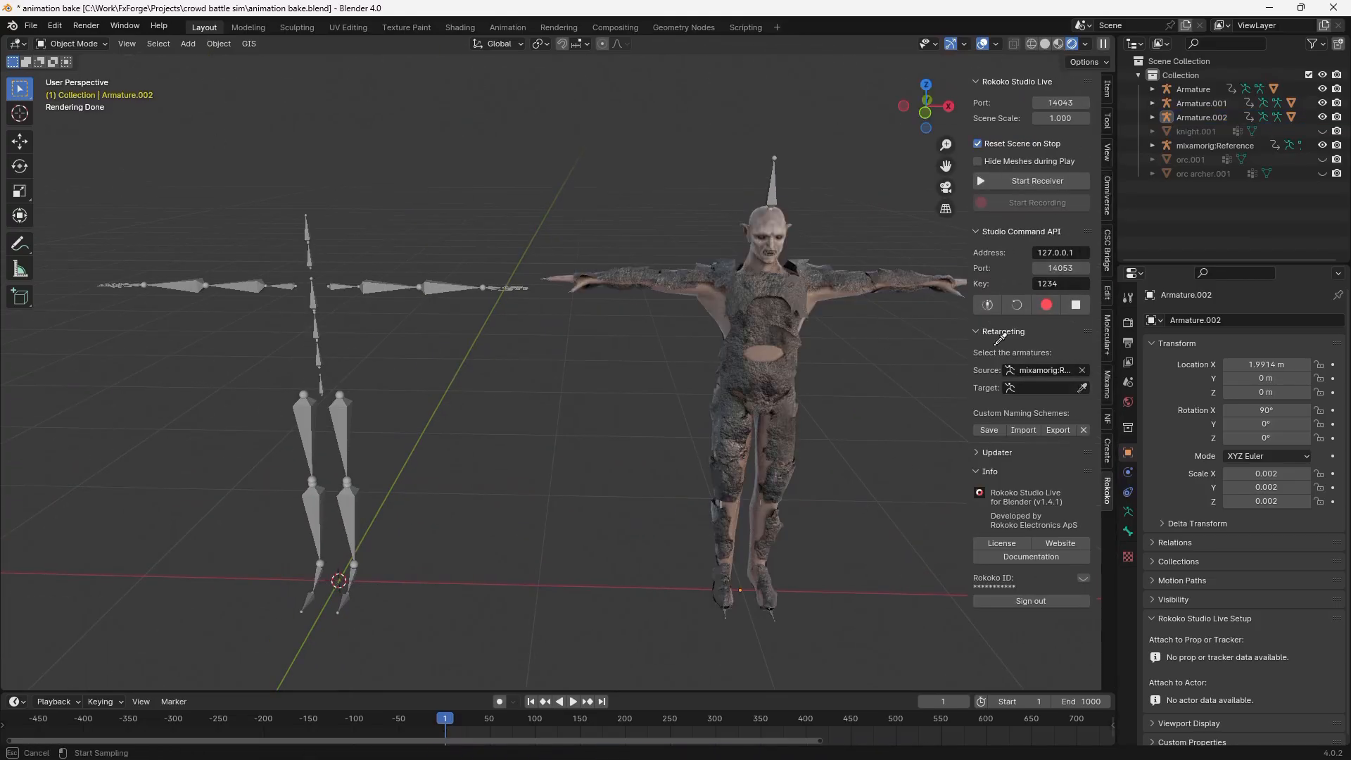
Step: Set up Rokoko retargeting from mixamorig:Reference to the orc's armature in Blender
click(1035, 406)
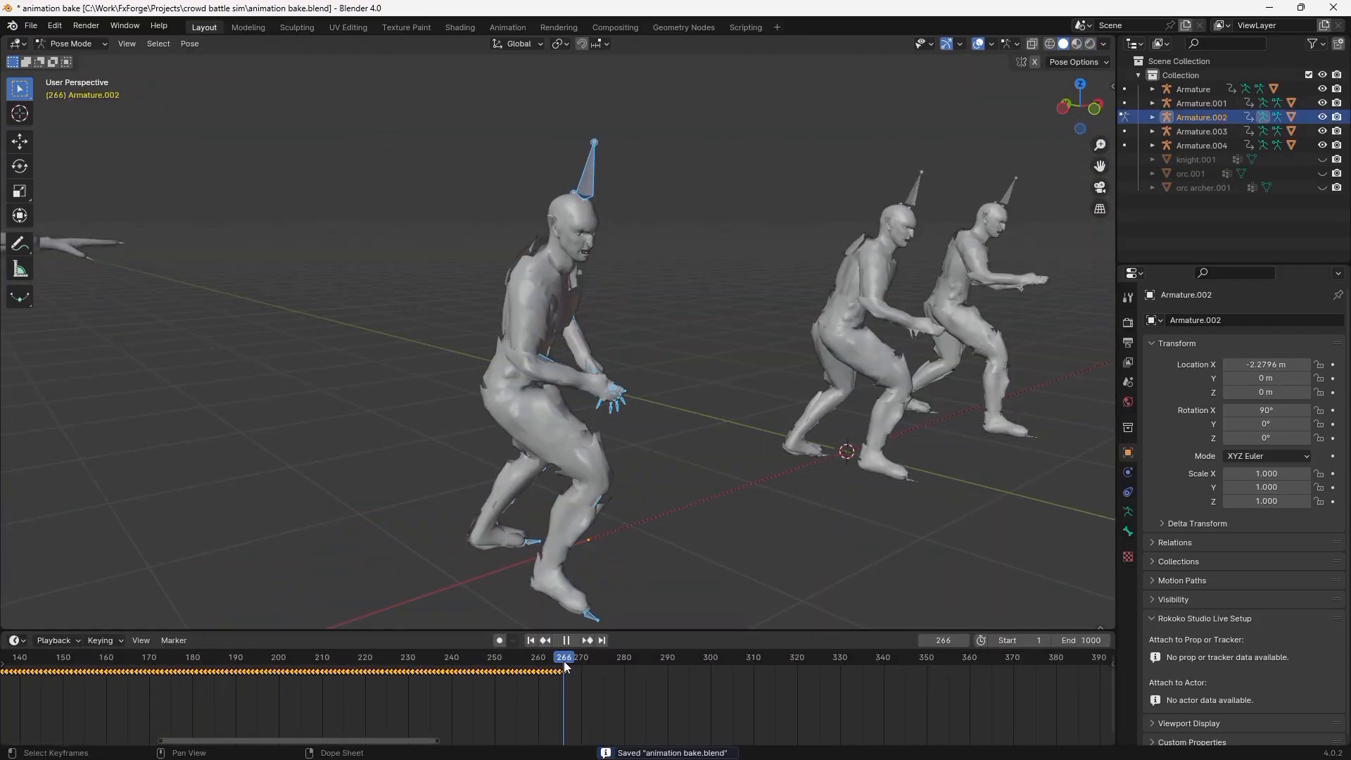
Step: Paste the copied keyframes on Armature.002 at frame 266, save the file, and paste another copy at frame 548
key(ctrl+v)
key(ctrl+s)
scroll(555, 675, down, 4)
click(883, 659)
key(ctrl+v)
Step: Shift the pasted keyframes back in time so they end at frame 0, directly before the original animation, and save the file
key(g)
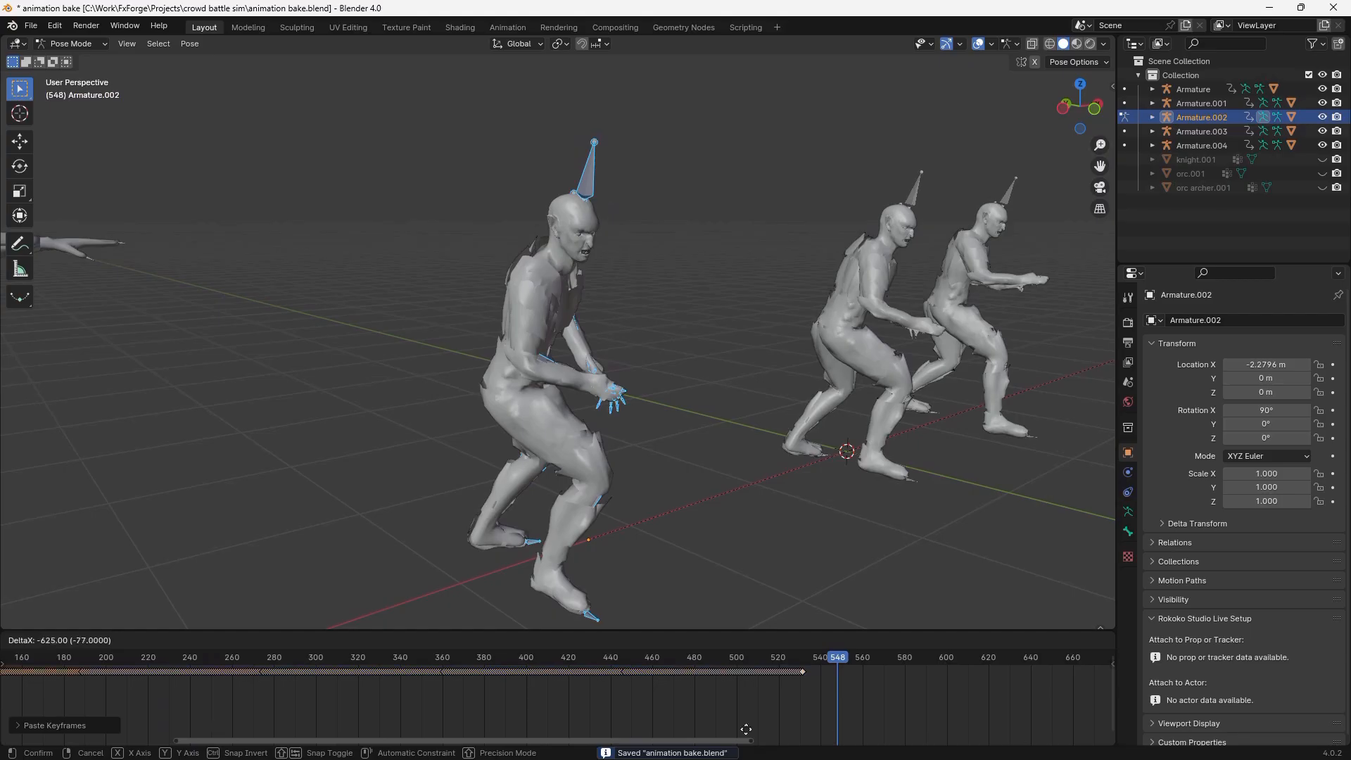
click(295, 700)
middle_drag(288, 697, 862, 690)
key(g)
click(871, 689)
click(605, 658)
scroll(669, 678, up, 12)
key(g)
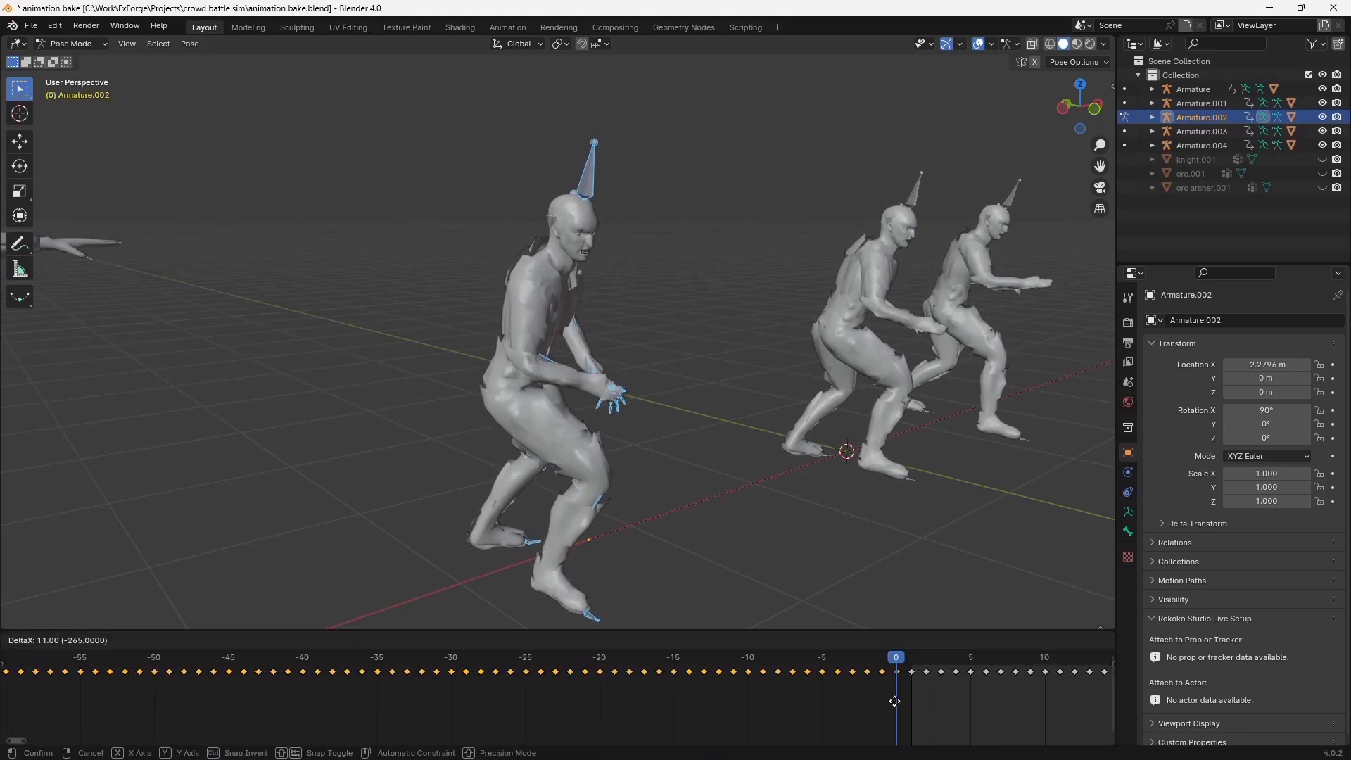
click(894, 700)
key(ctrl+s)
Step: Play back the animation of Armature.002 to check how it loops
middle_drag(619, 465, 683, 472)
key(space)
key(space)
scroll(914, 684, down, 4)
key(space)
Step: Box-select the keyframes of Armature.002 from about frame 255 to 276 and play the animation across the loop's end
key(b)
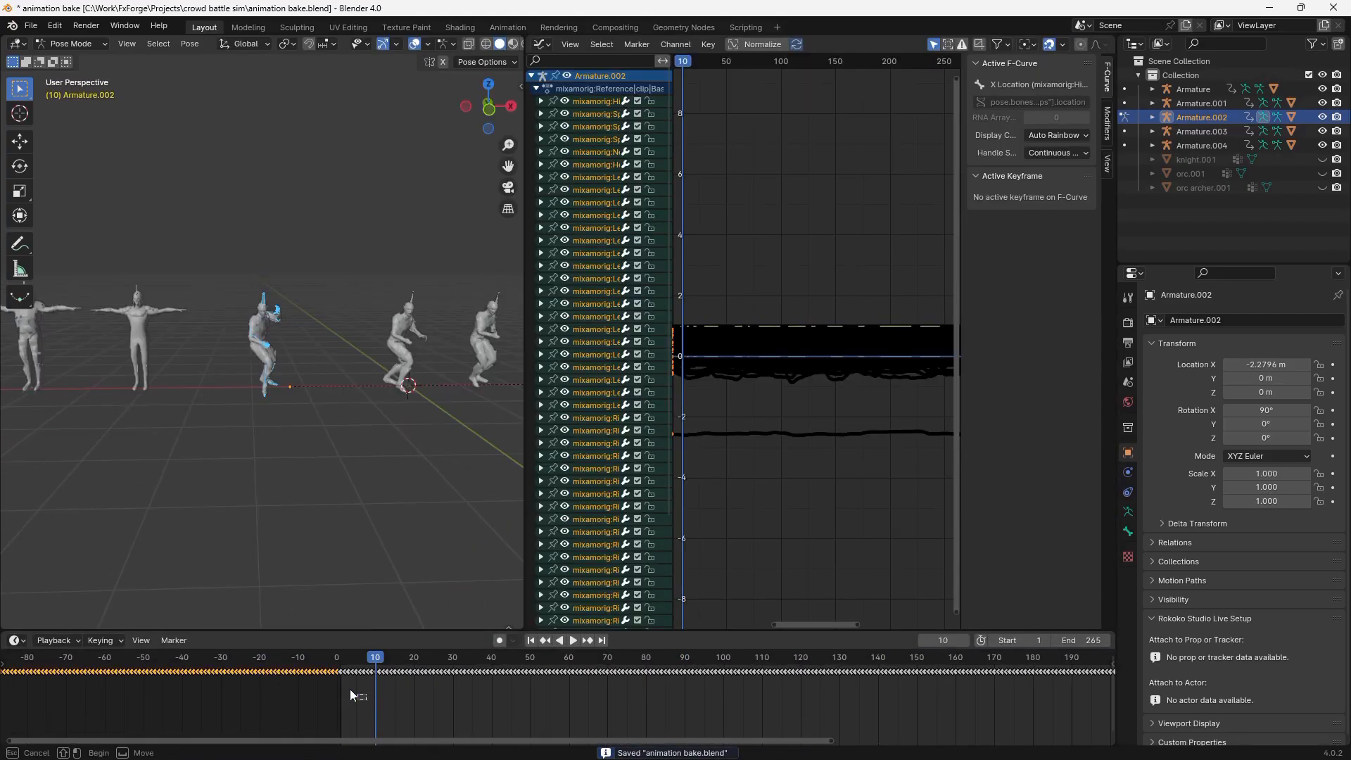
middle_drag(865, 708, 281, 708)
drag(821, 711, 737, 677)
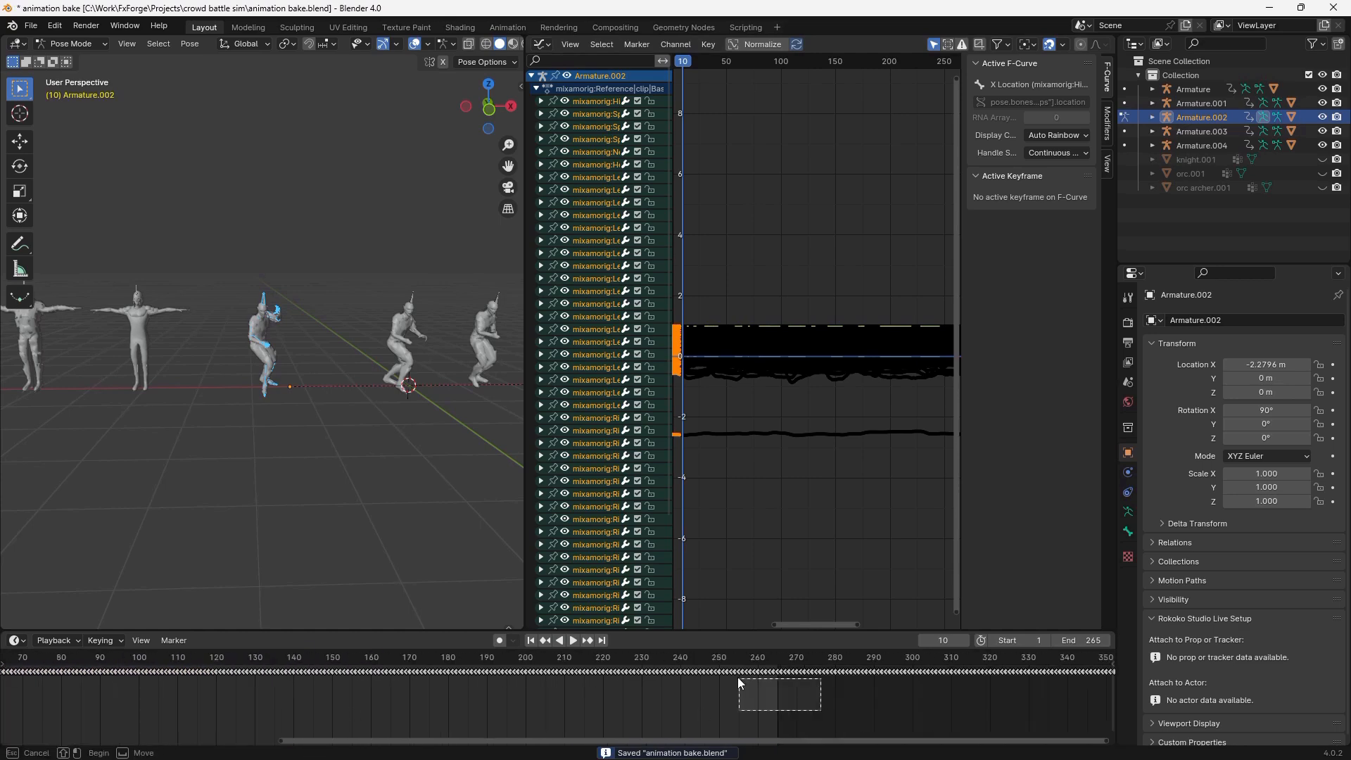
key(space)
click(663, 658)
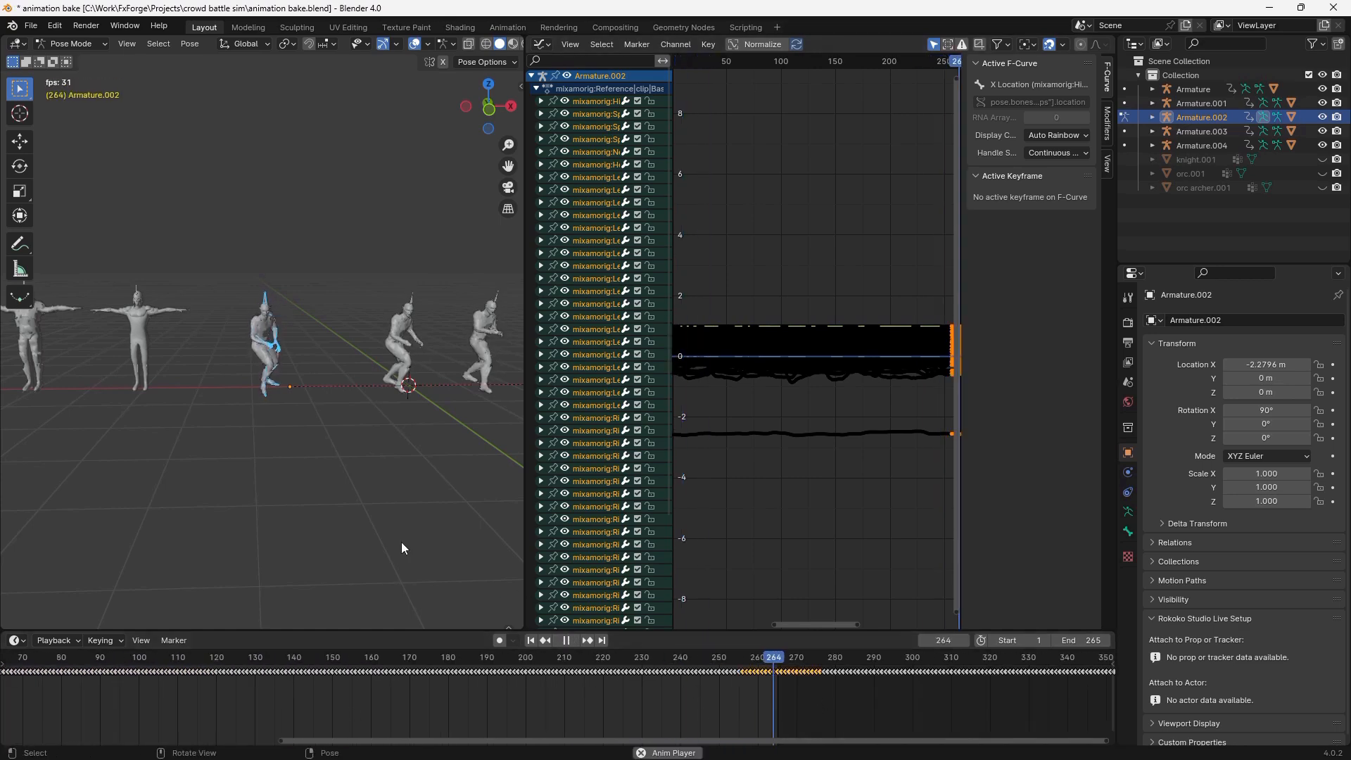
middle_drag(401, 546, 271, 503)
scroll(295, 422, up, 6)
shift+middle_drag(309, 345, 429, 474)
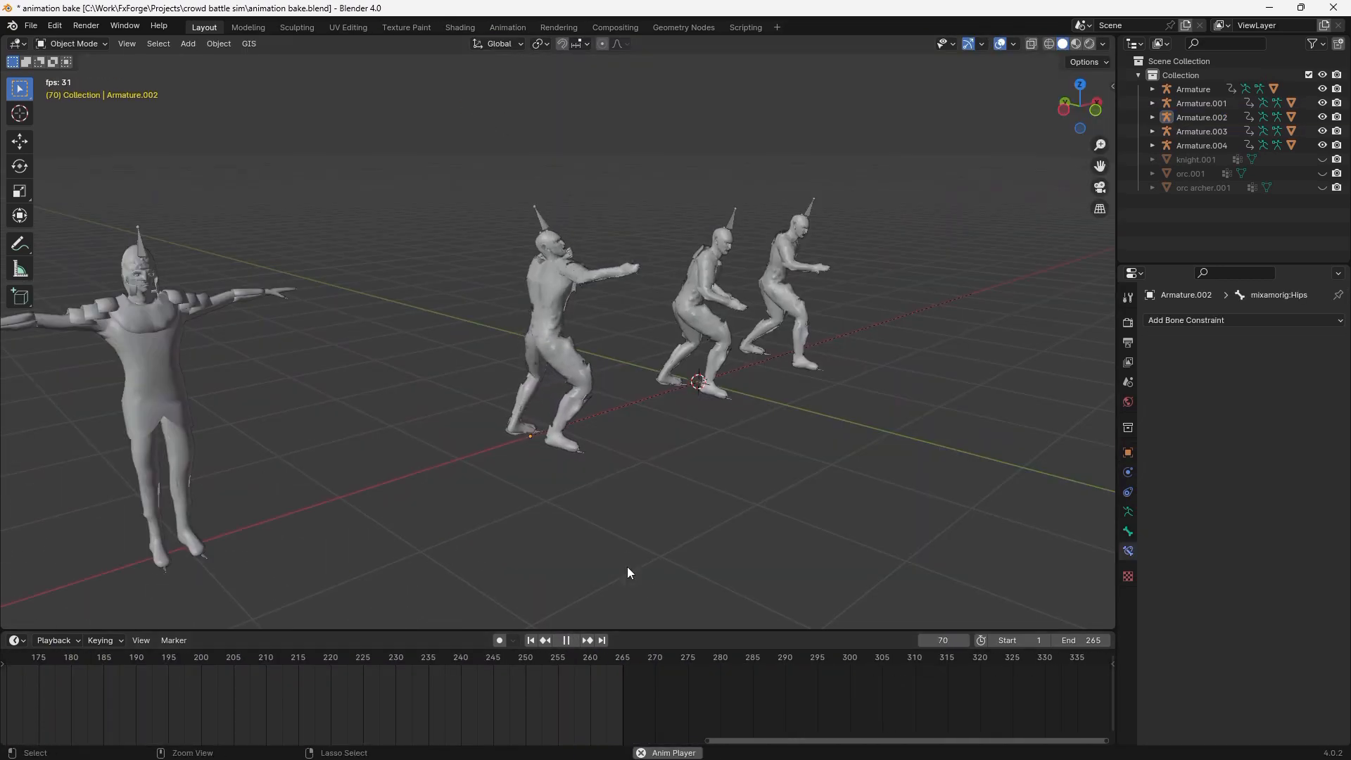
middle_drag(626, 567, 471, 404)
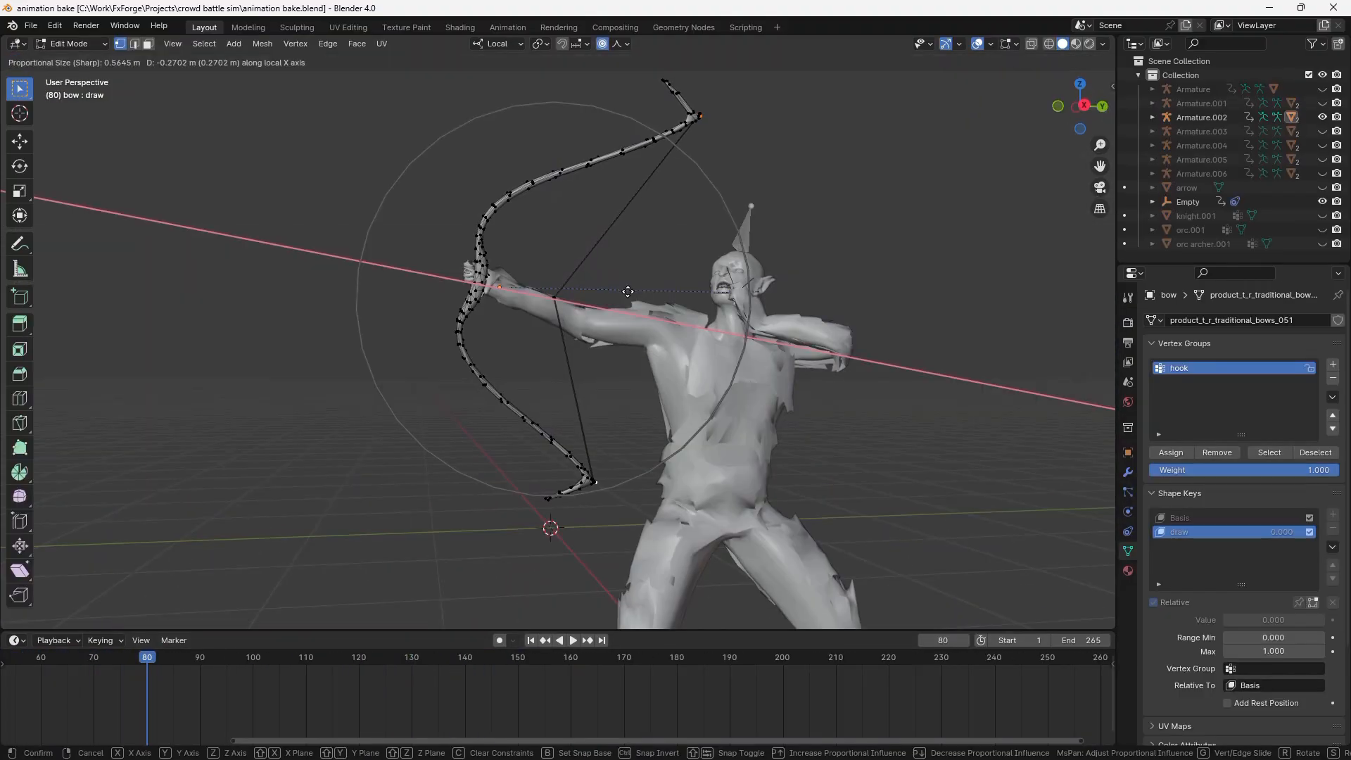
Step: Redo the bow's draw shape key with smooth proportional falloff, moving the tips along local X and scaling along Y, and save
right_click(788, 287)
key(ctrl+z)
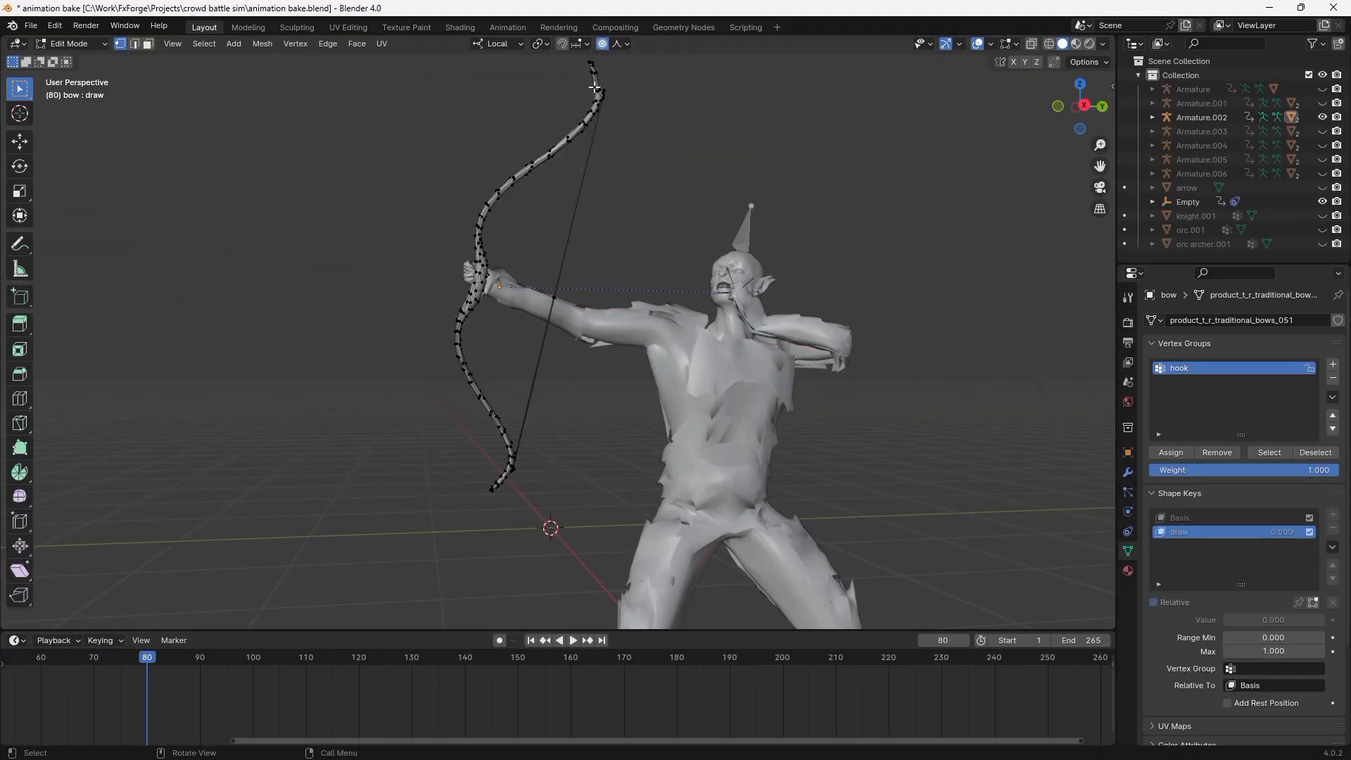
click(621, 44)
click(619, 103)
key(g)
key(x)
click(613, 241)
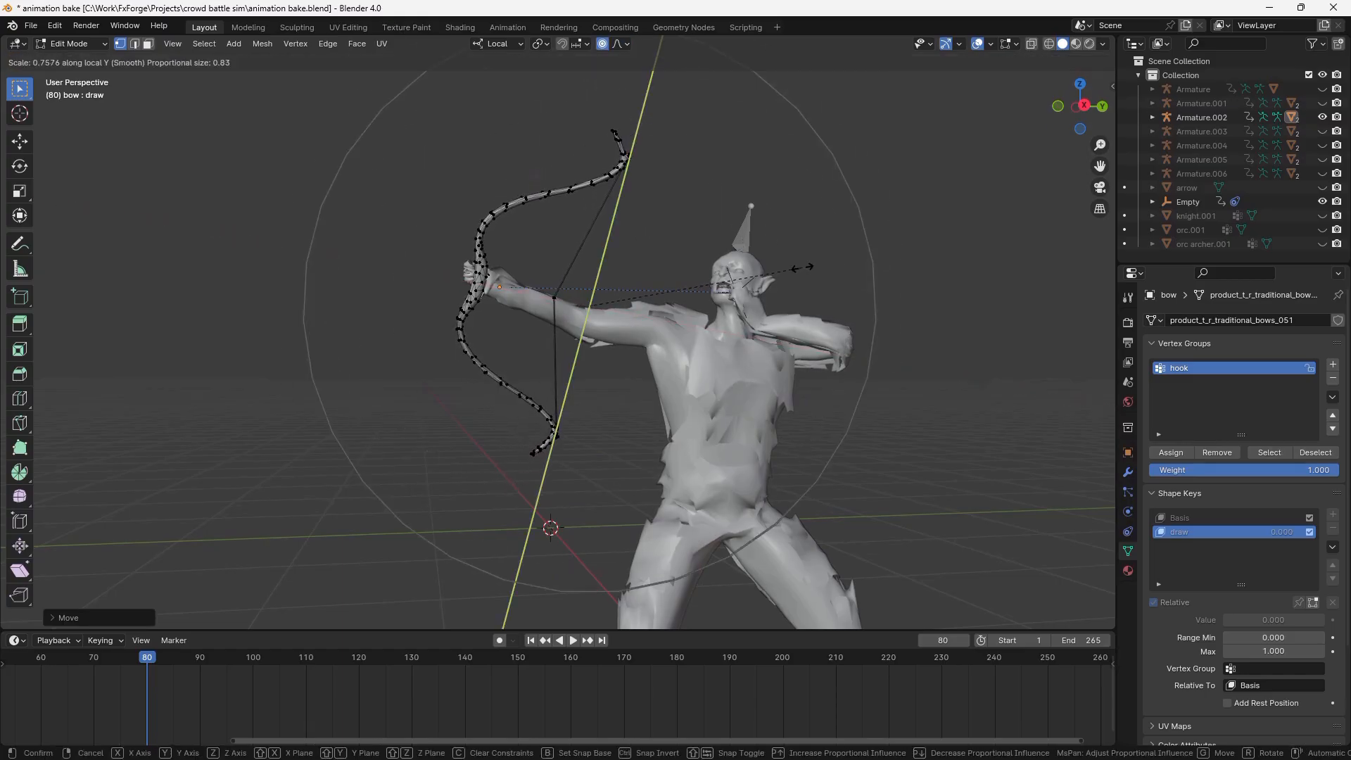
key(Tab)
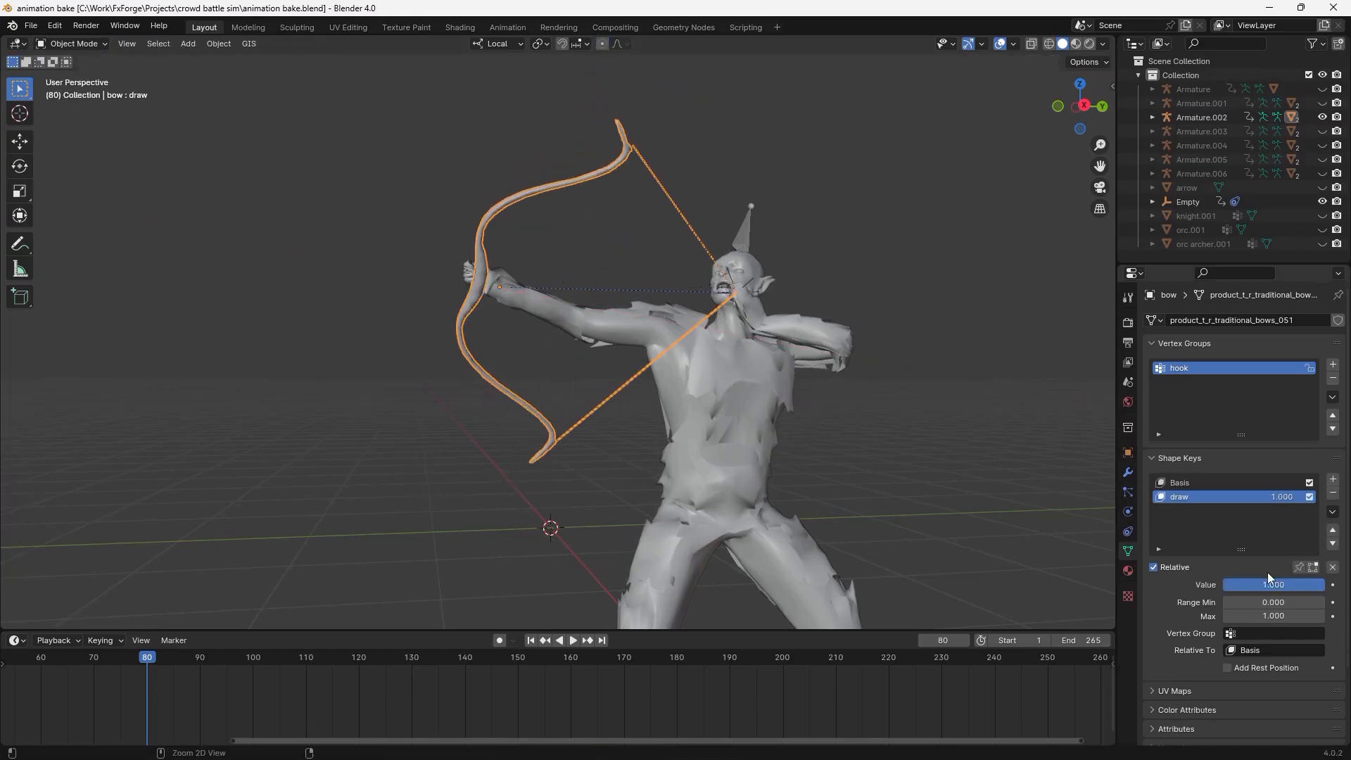
key(ctrl+s)
key(Up)
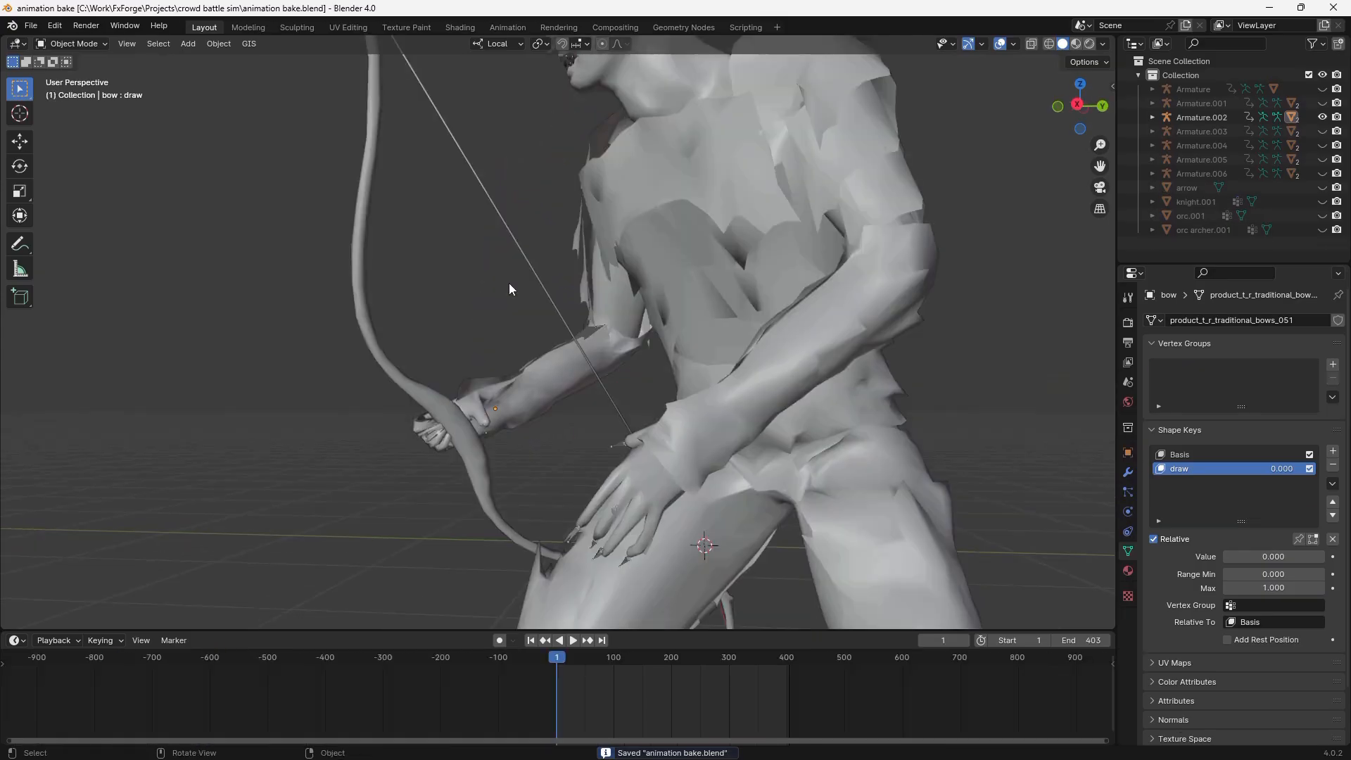
Step: Add a vertex group named hook to the bow mesh and assign the selected bowstring vertices to it
click(513, 286)
key(Tab)
click(1332, 365)
double_click(1202, 368)
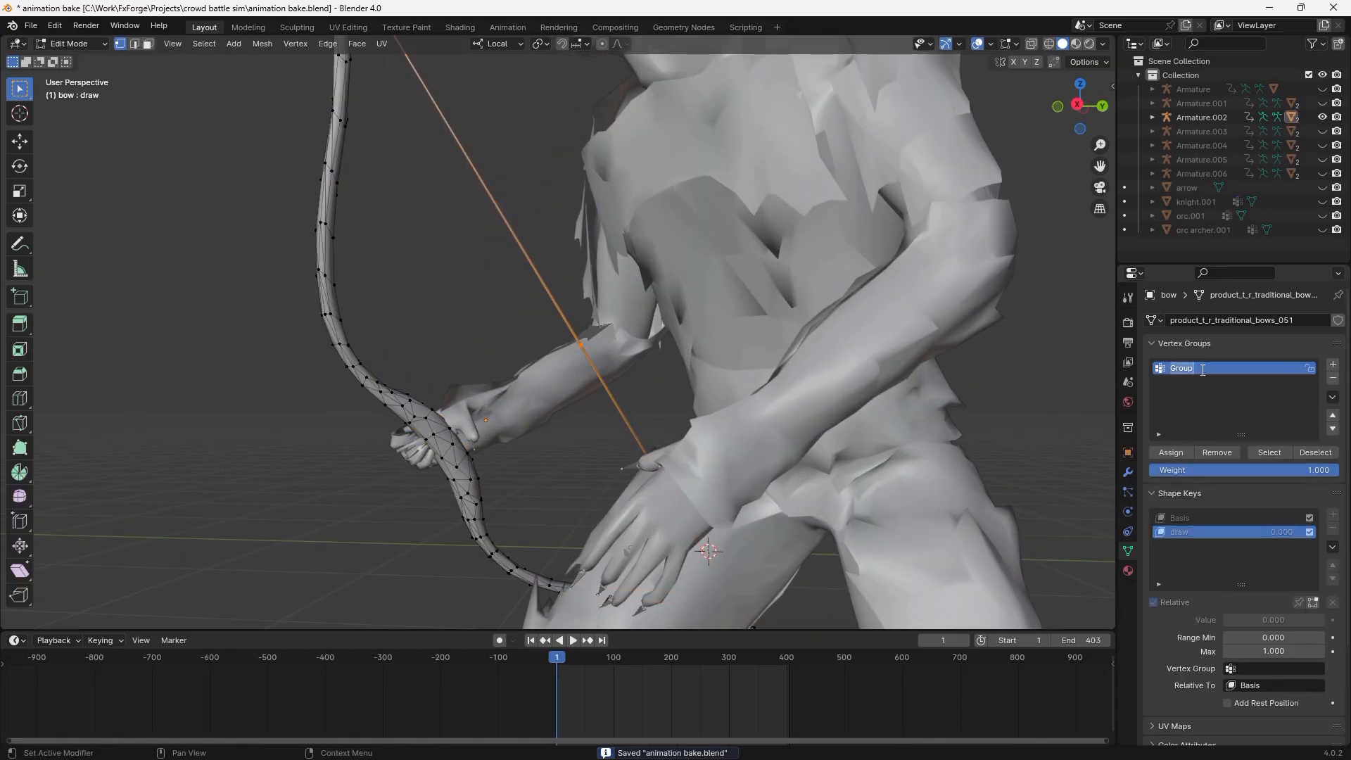
double_click(1197, 370)
text(hook)
key(Return)
click(1173, 453)
key(Tab)
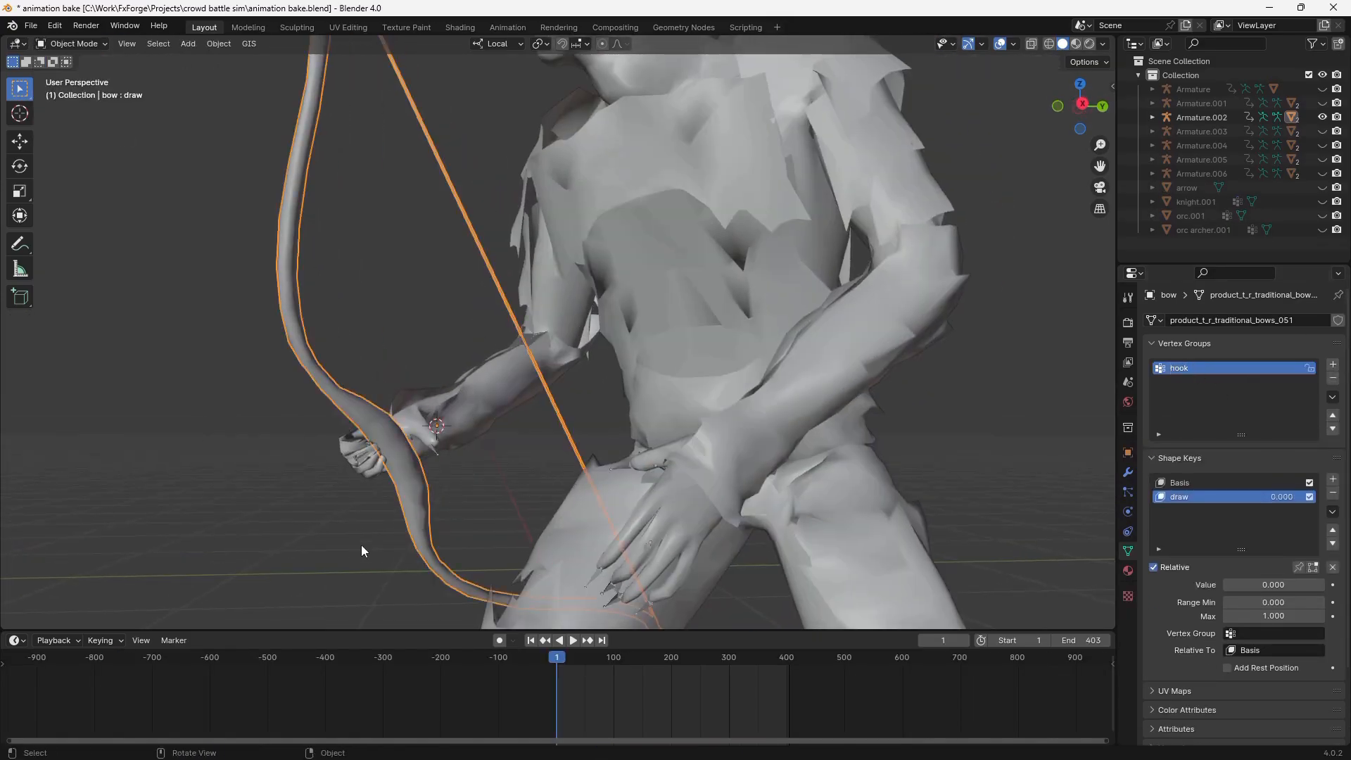
Step: Place the 3D cursor on the middle of the bowstring using the bow mesh's selected vertices
key(Tab)
key(z)
click(464, 408)
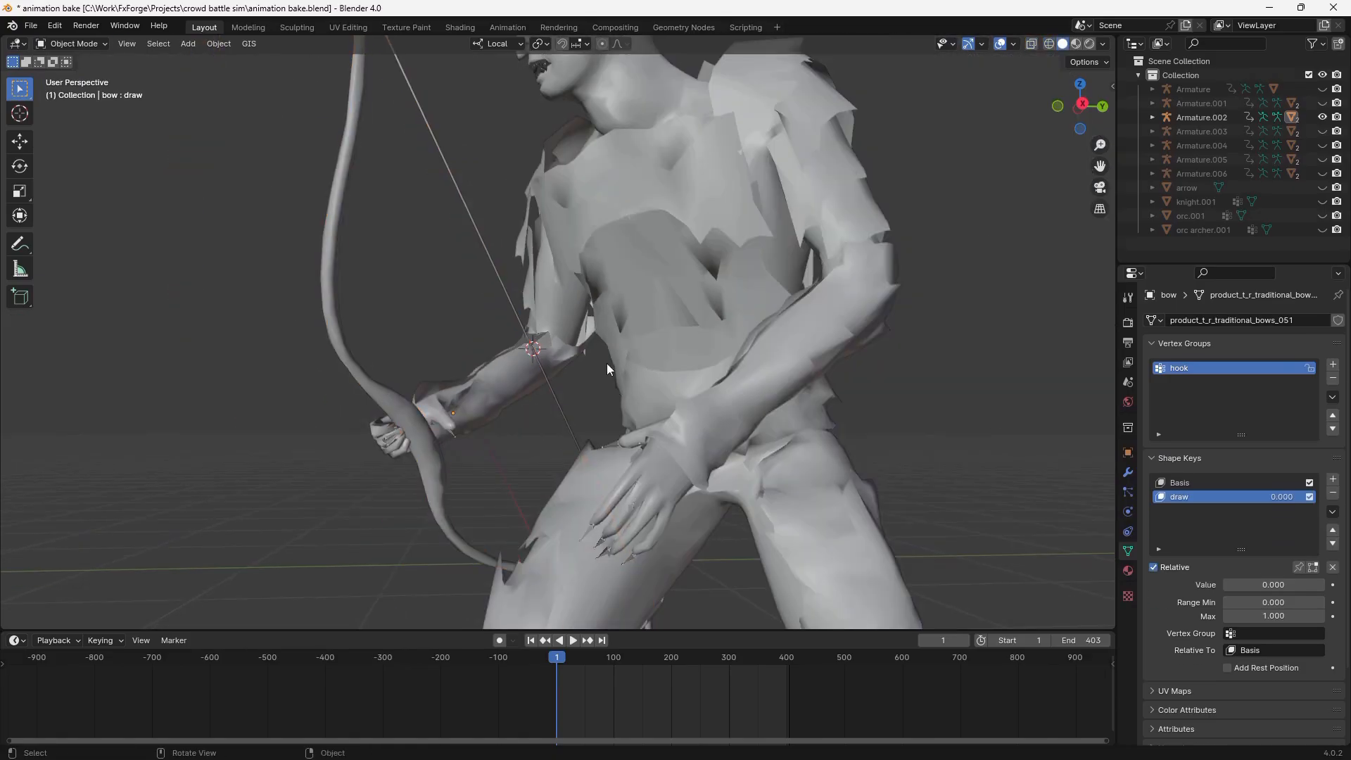
Step: Add an Empty at the 3D cursor on the bowstring and save the file
key(shift+a)
click(646, 501)
key(ctrl+s)
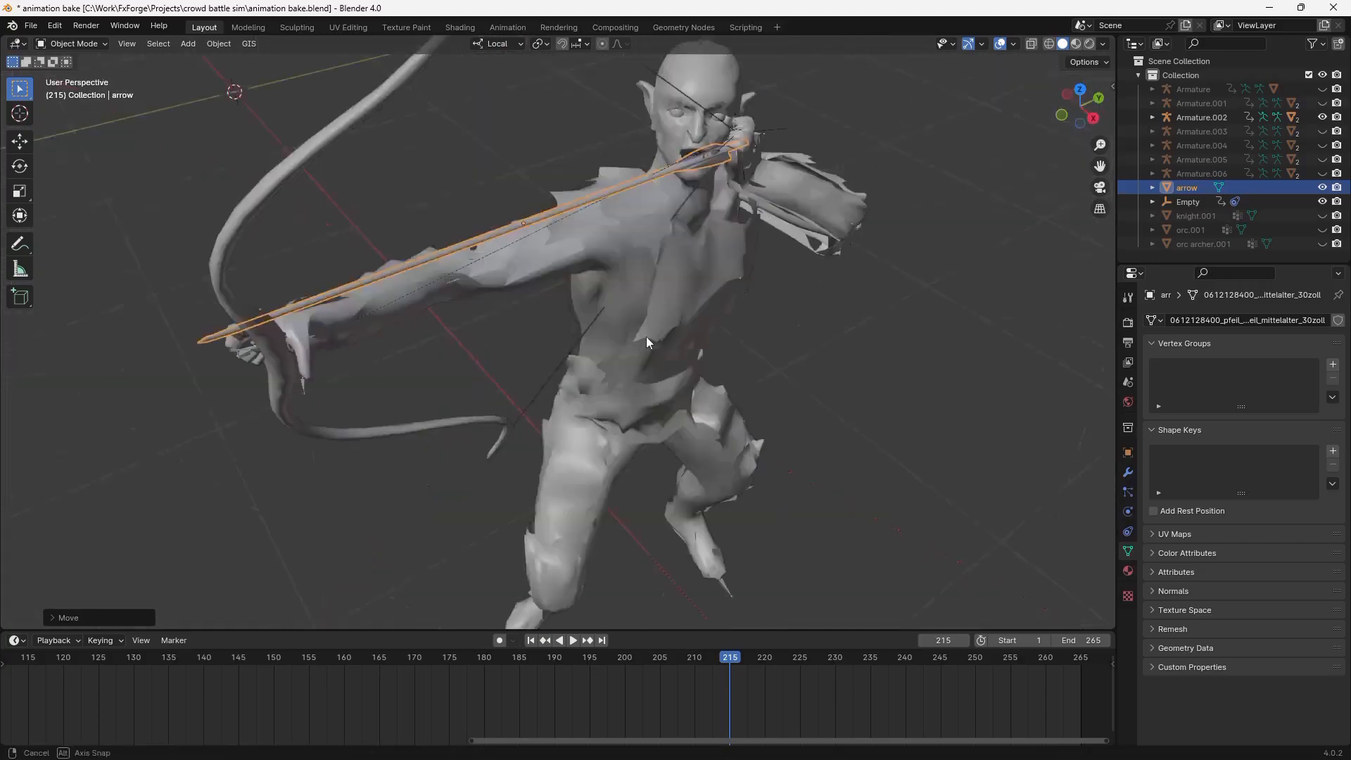
key(ctrl+s)
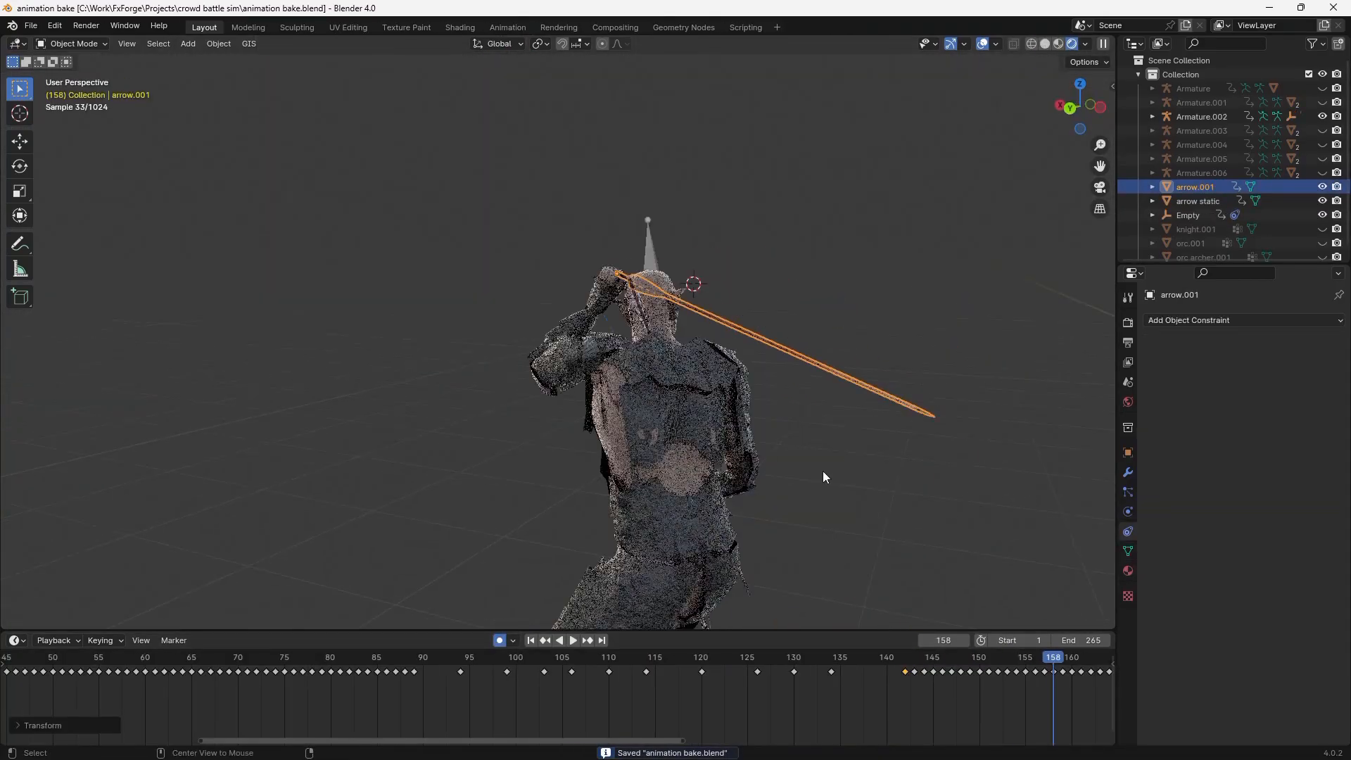
Step: Play the animation and examine the archer's arrow and the mounted knights' riding motion
key(space)
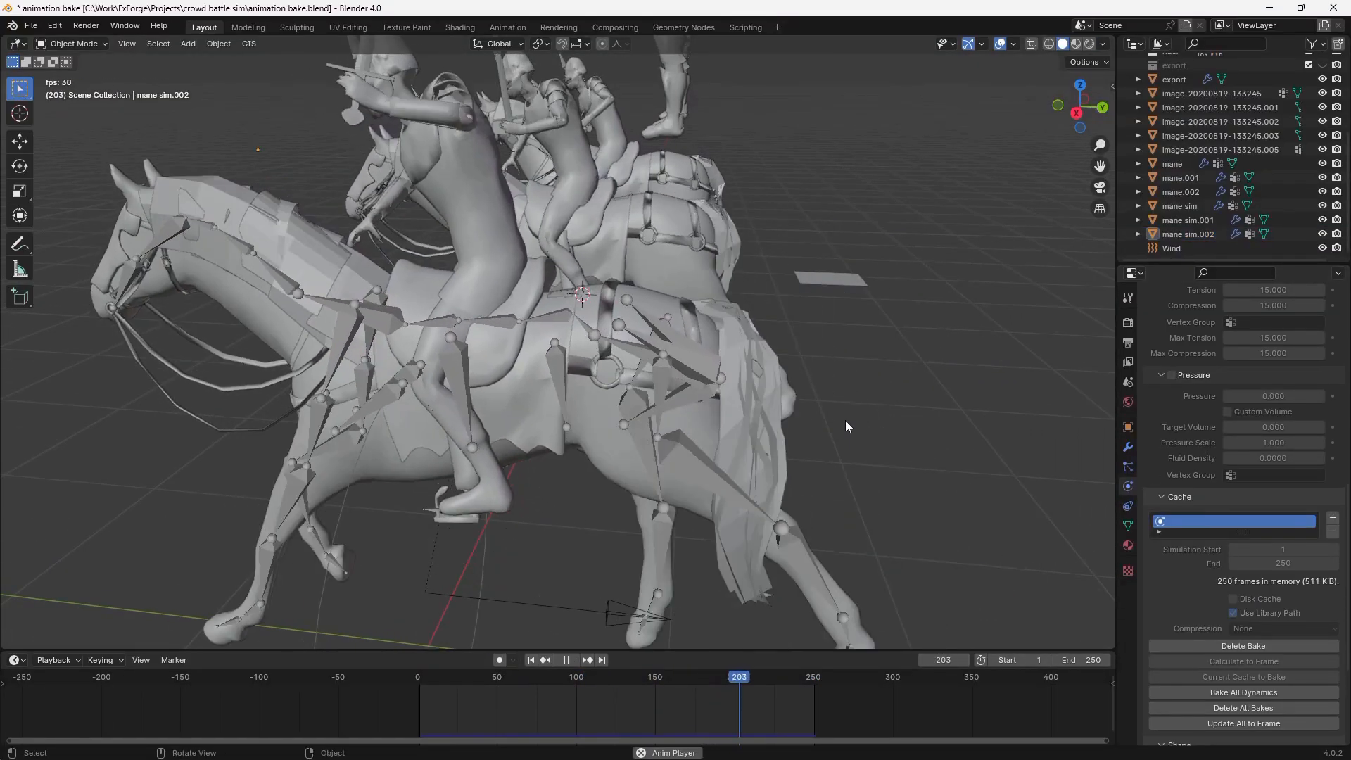
middle_drag(846, 420, 782, 420)
scroll(783, 419, down, 3)
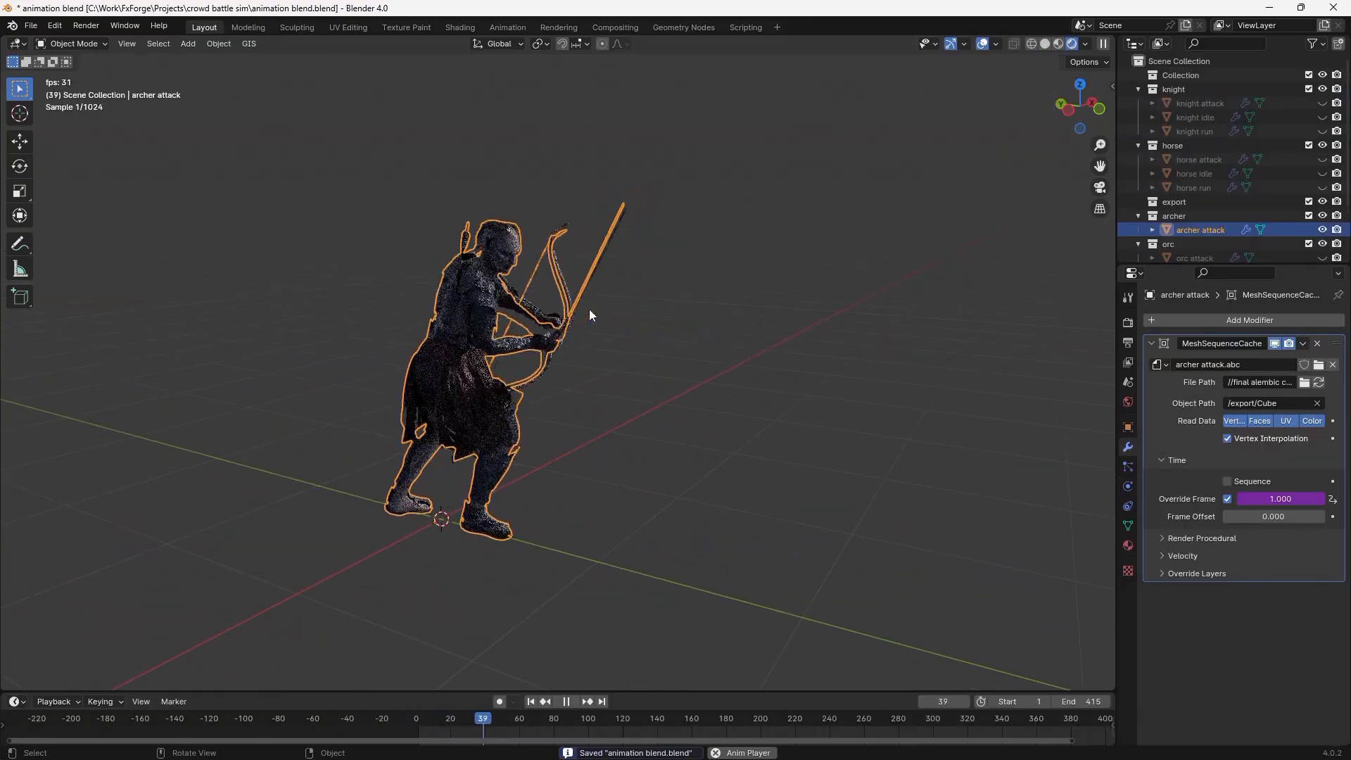
Step: Play the archer attack animation and examine its motion from the front and other angles
middle_drag(590, 313, 794, 393)
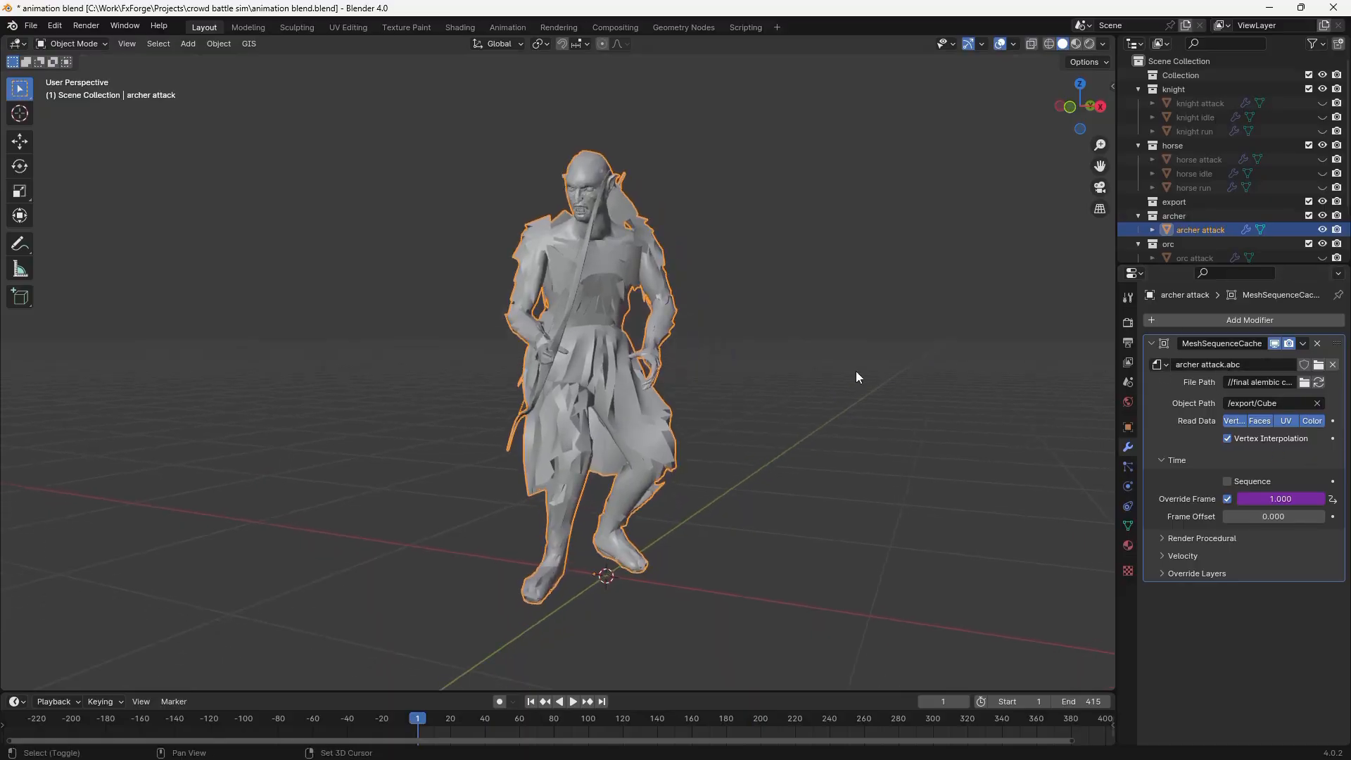
shift+middle_drag(855, 377, 863, 441)
key(space)
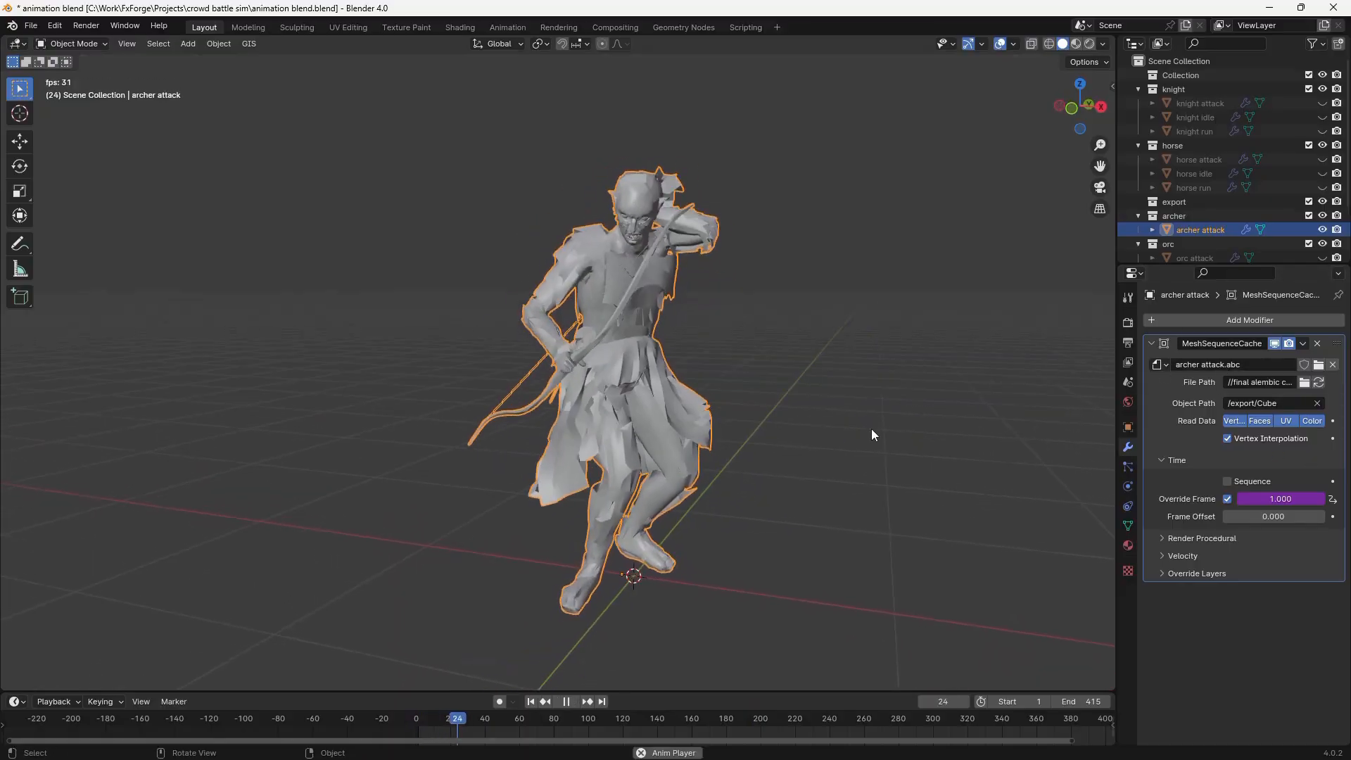
key(space)
key(r)
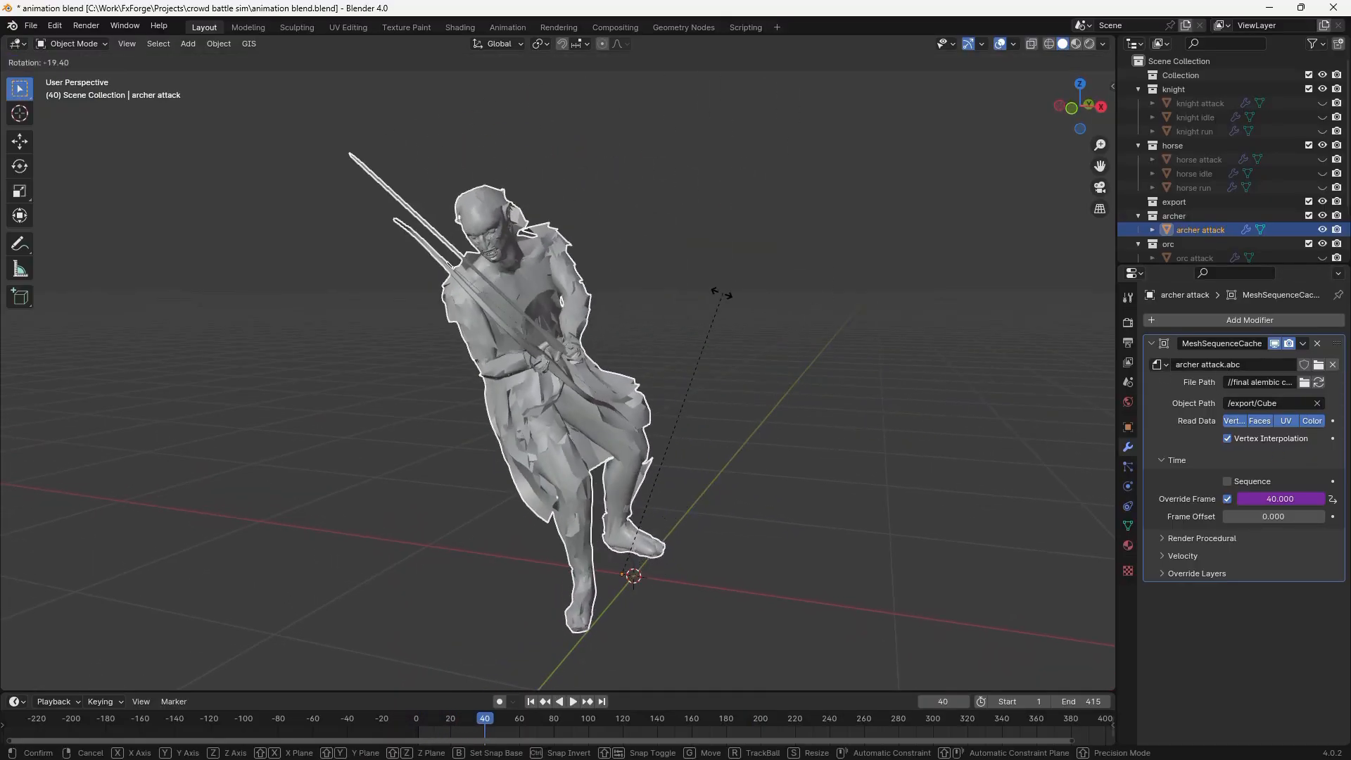
right_click(721, 293)
key(space)
scroll(686, 394, down, 2)
middle_drag(687, 393, 902, 370)
Step: Duplicate the archer attack object beside the original and rotate the copy about the global Z axis
key(shift+d)
click(858, 405)
key(space)
key(r)
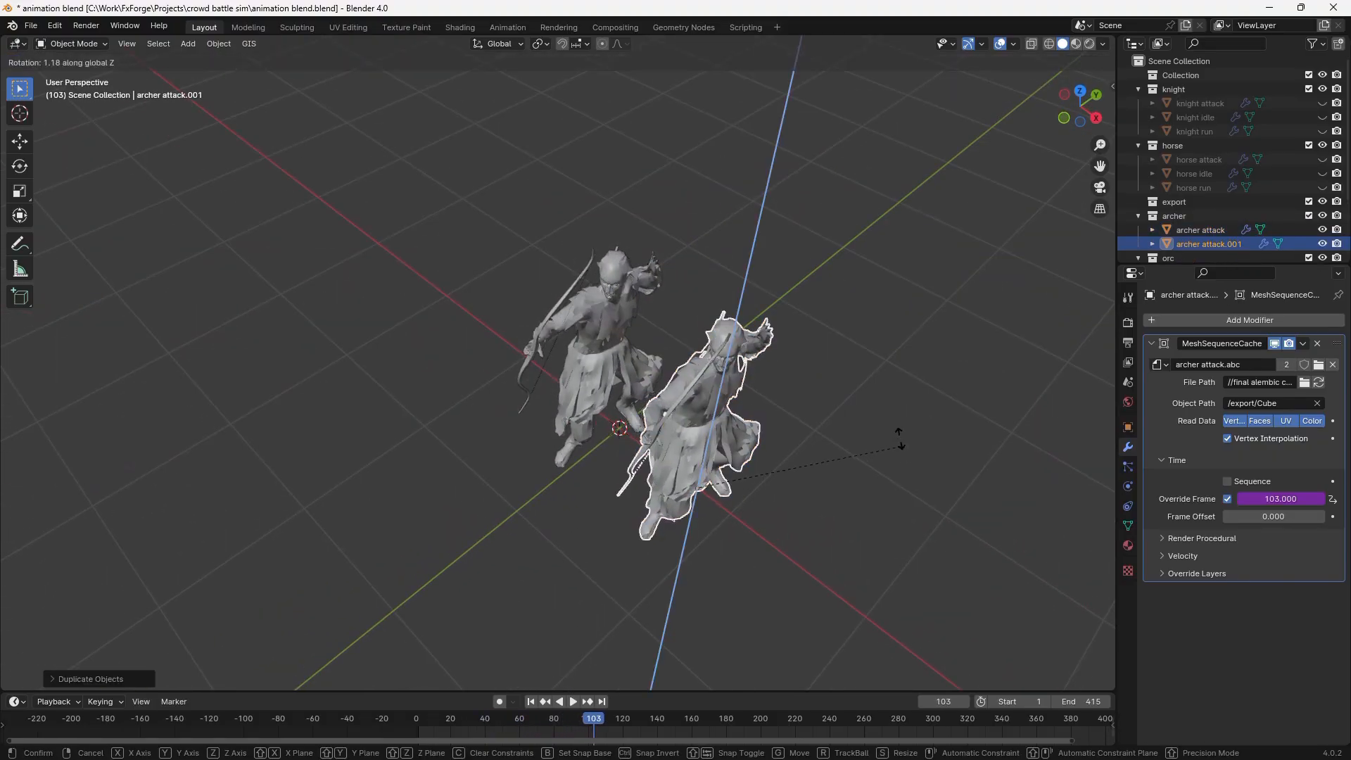
click(804, 289)
Step: Play the archer's shot to the arrow's release, inspect it in rendered shading, and clear the selection
key(space)
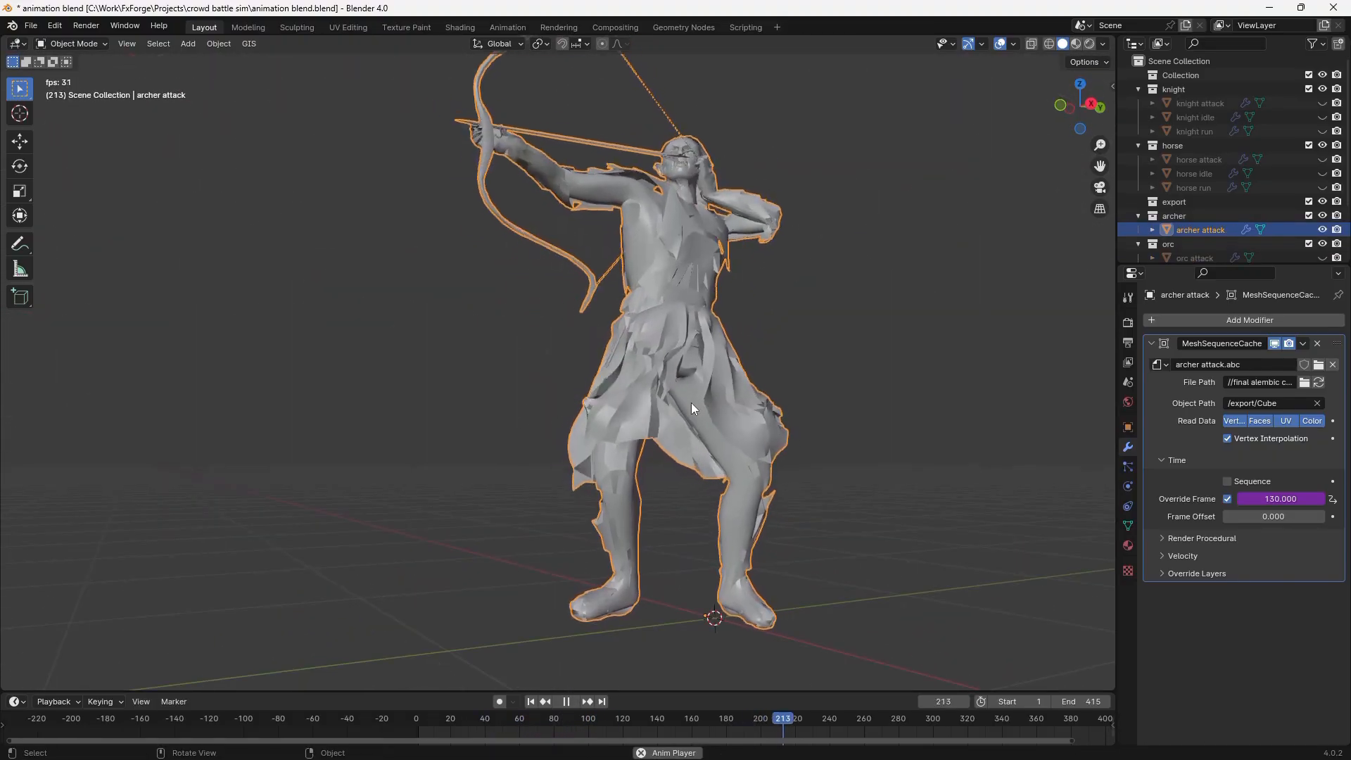
key(space)
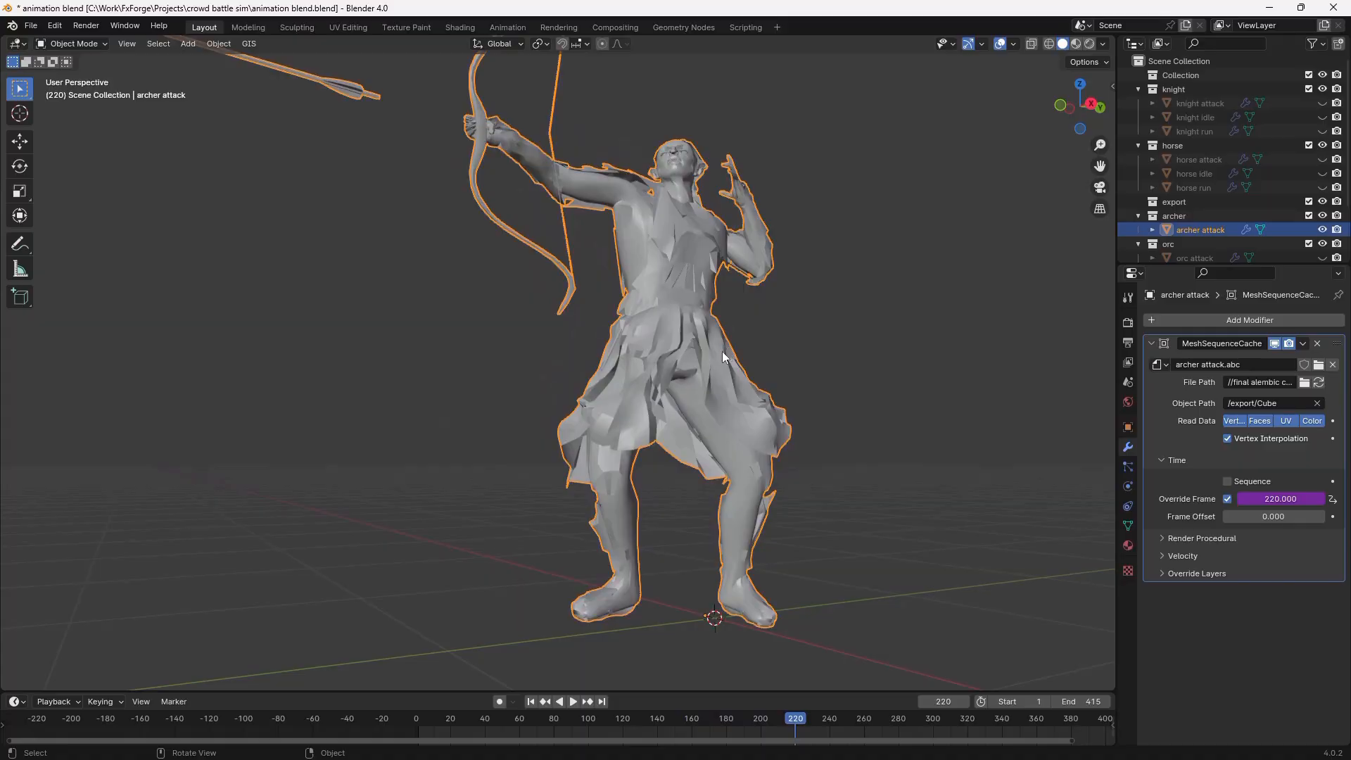
mouse_move(722, 352)
middle_down()
mouse_move(596, 386)
mouse_move(674, 373)
mouse_move(885, 400)
mouse_move(1037, 387)
middle_up()
key(z)
click(586, 307)
scroll(589, 313, down, 1)
key(alt+a)
scroll(657, 389, down, 1)
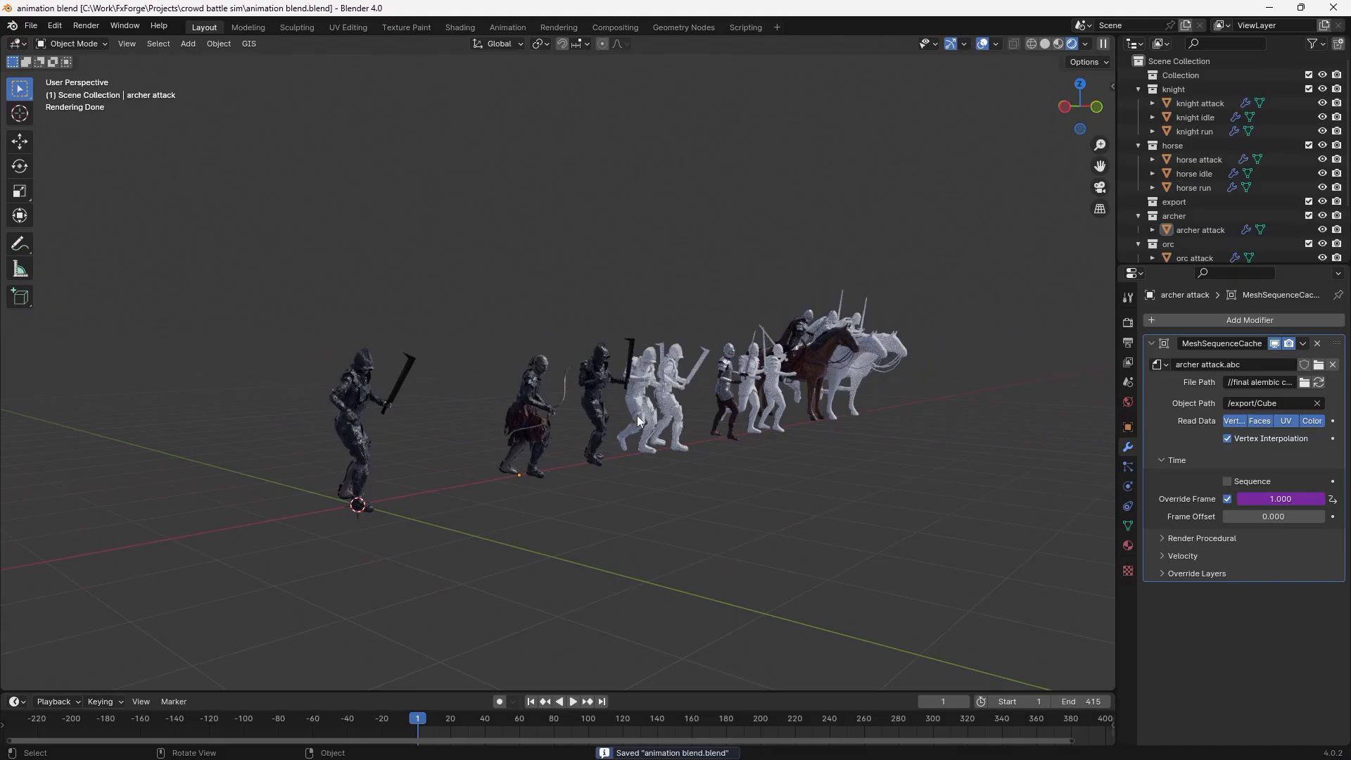
Step: Compare the full character line-up in solid and rendered shading and play its animation briefly
key(z)
click(801, 448)
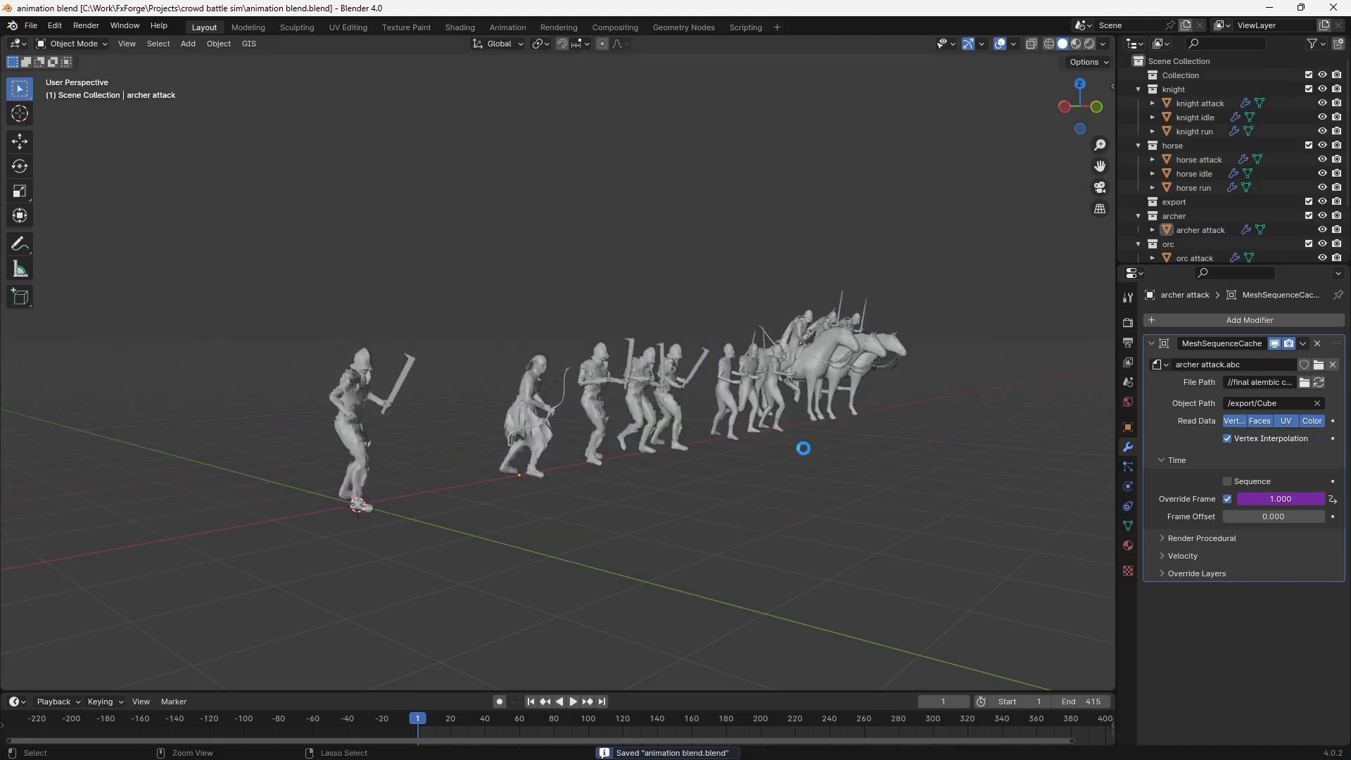
middle_drag(799, 447, 710, 436)
scroll(700, 434, up, 1)
key(z)
click(707, 352)
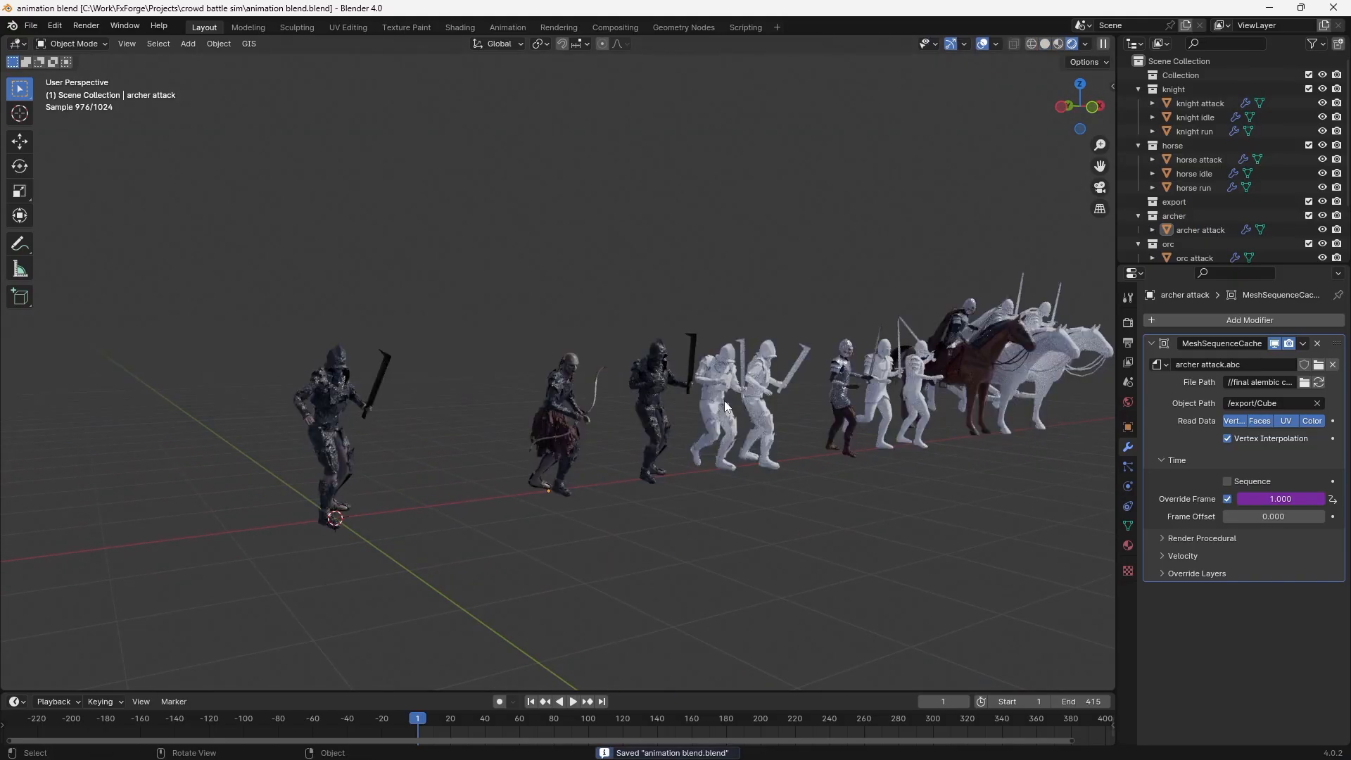
key(space)
scroll(706, 419, up, 3)
key(space)
Step: Select the orc idle and orc run characters in turn to inspect them in rendered shading
click(706, 419)
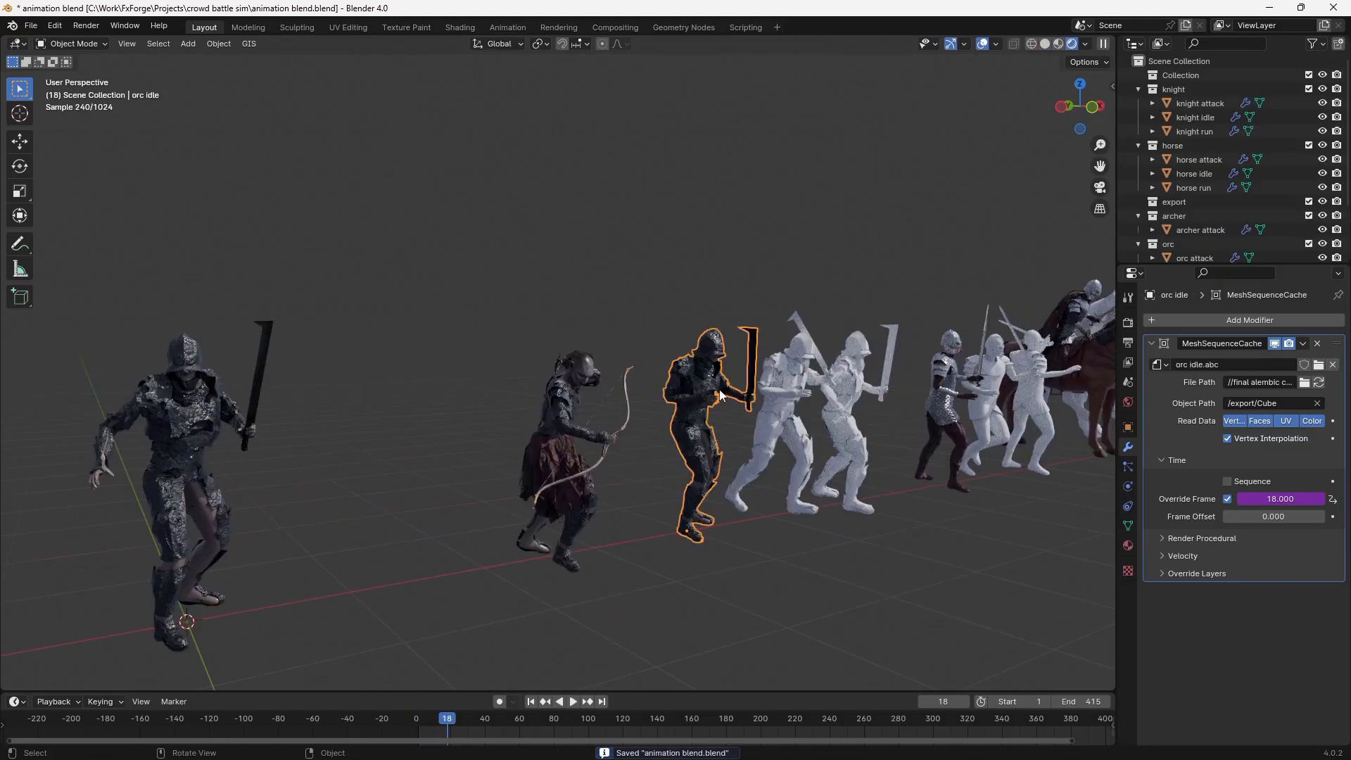
scroll(610, 422, down, 1)
shift+middle_drag(706, 420, 530, 405)
click(530, 405)
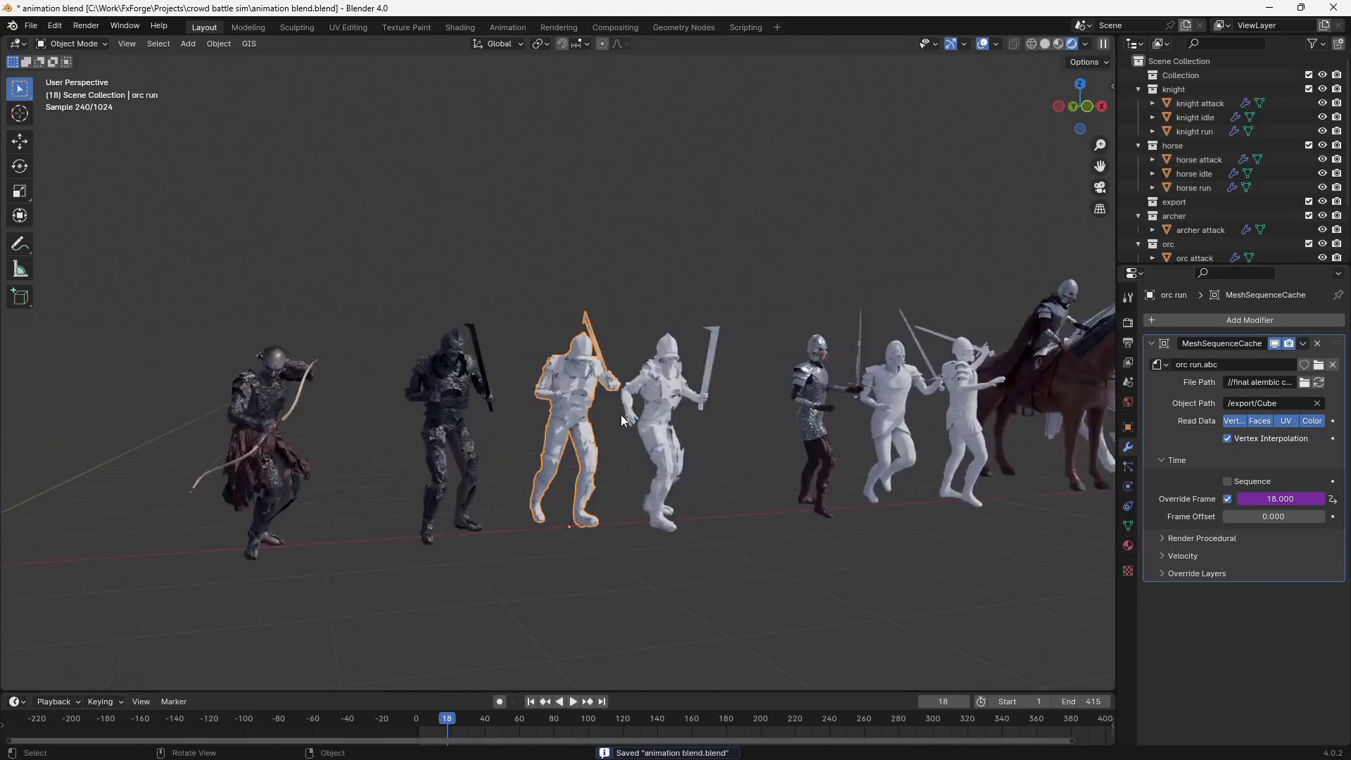
key(r)
right_click(621, 351)
key(g)
right_click(622, 345)
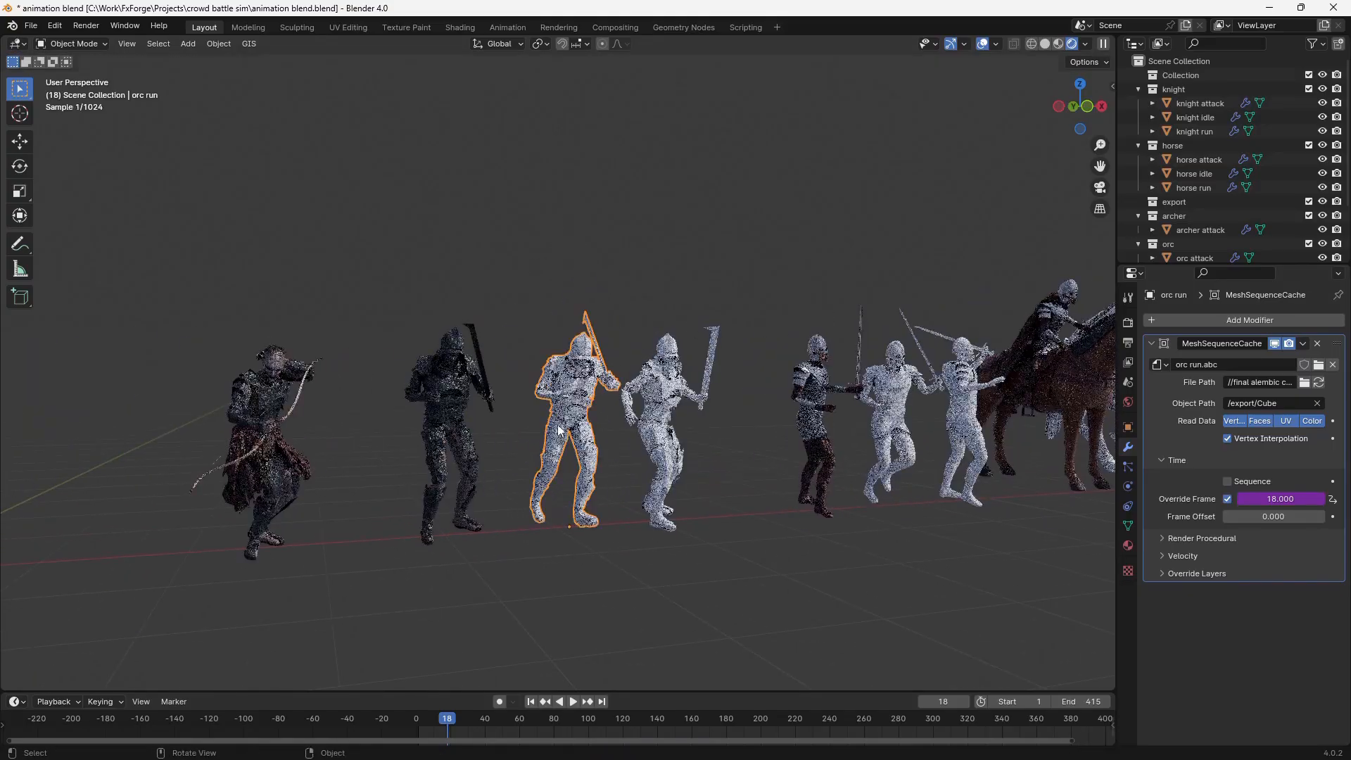
Step: Select and frame one character in the line-up for close inspection, clear the selection, and save the file
middle_drag(691, 438, 648, 445)
scroll(648, 445, down, 3)
shift+middle_drag(647, 445, 490, 461)
key(ctrl+s)
click(742, 369)
key(KP_Decimal)
mouse_move(662, 309)
middle_down()
mouse_move(719, 320)
mouse_move(676, 314)
middle_up()
key(alt+a)
key(ctrl+s)
Step: Select the horse idle object, inspect the mounted knights up close, and clear the selection
scroll(719, 319, down, 3)
click(584, 352)
mouse_move(584, 380)
shift+middle_down()
mouse_move(978, 344)
mouse_move(530, 415)
shift+middle_up()
scroll(978, 345, down, 2)
scroll(751, 374, up, 3)
scroll(530, 416, up, 2)
key(alt+a)
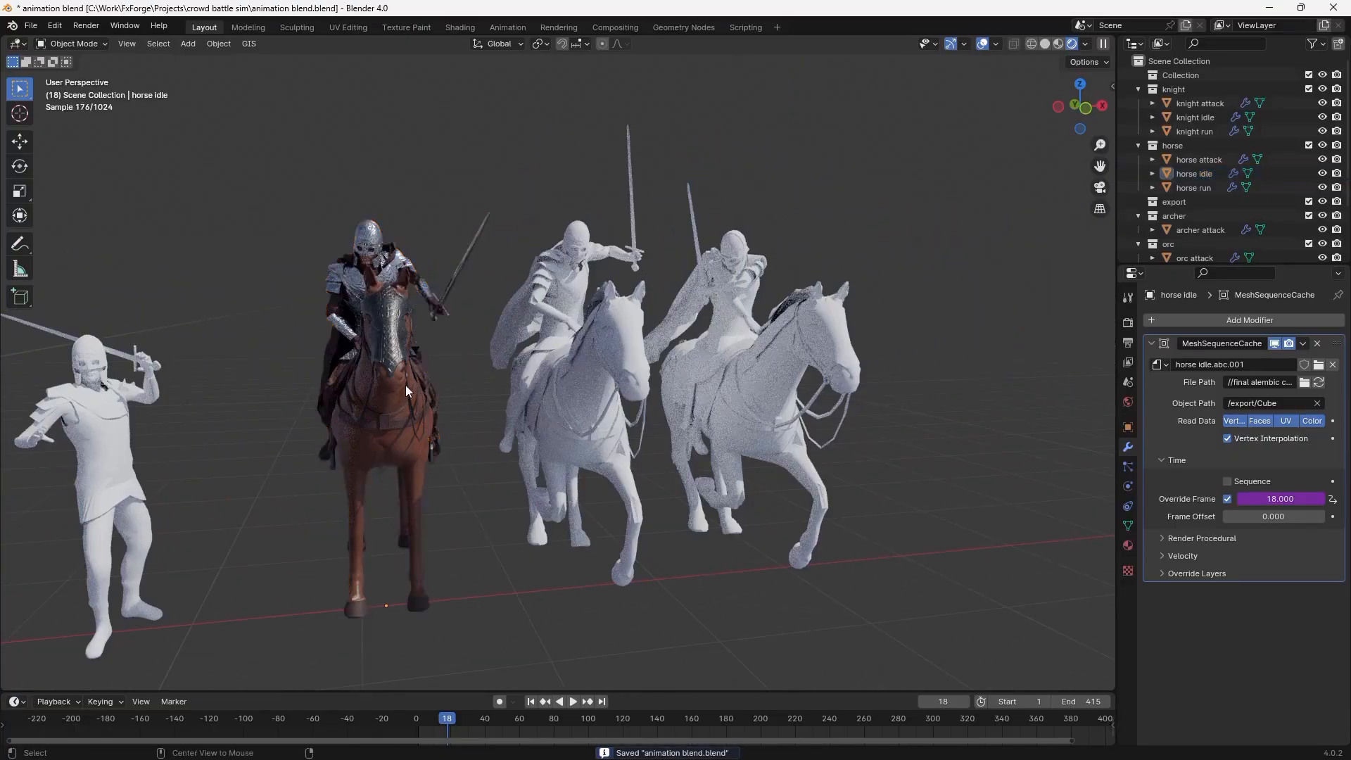
Step: Examine the three mounted knights' animations in solid shading during playback, saving the file between runs
middle_drag(405, 385, 437, 366)
key(z)
key(space)
key(space)
key(ctrl+s)
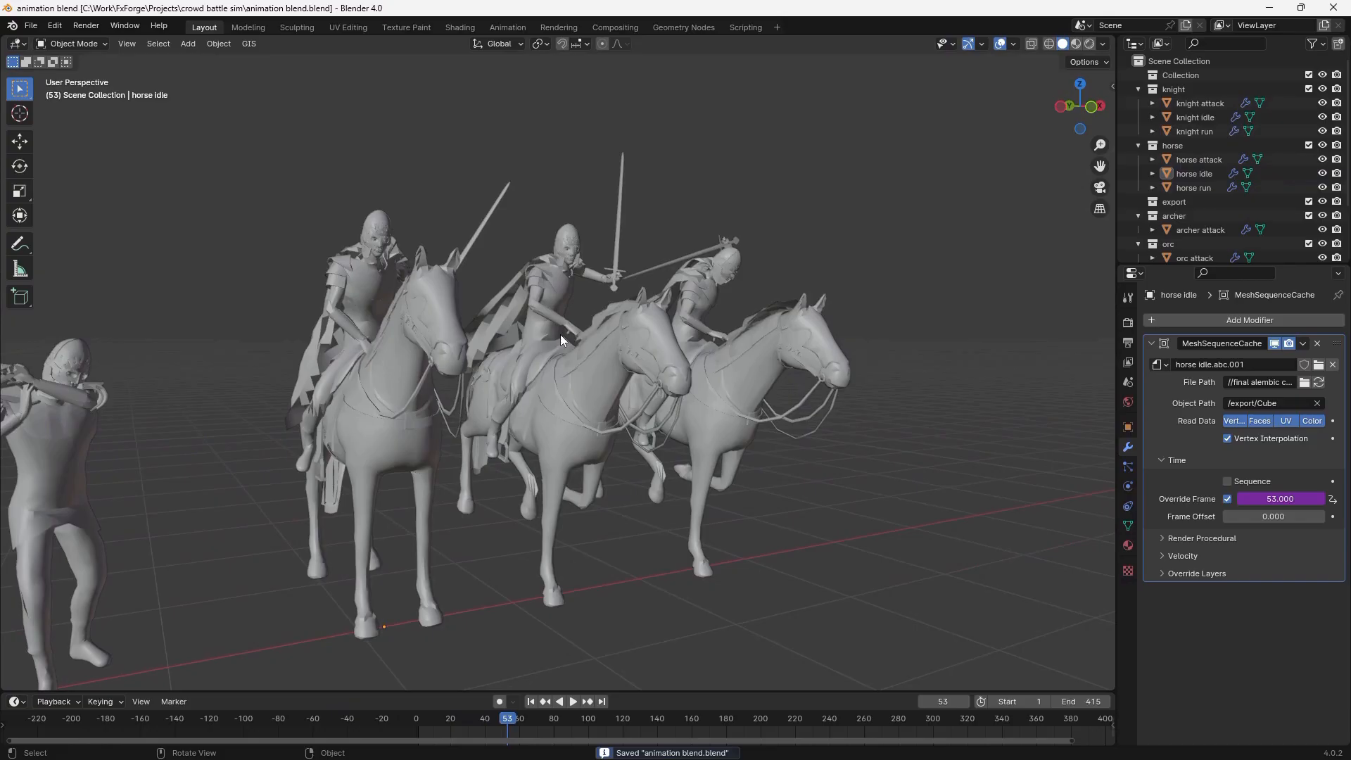
key(space)
middle_drag(560, 335, 792, 389)
key(space)
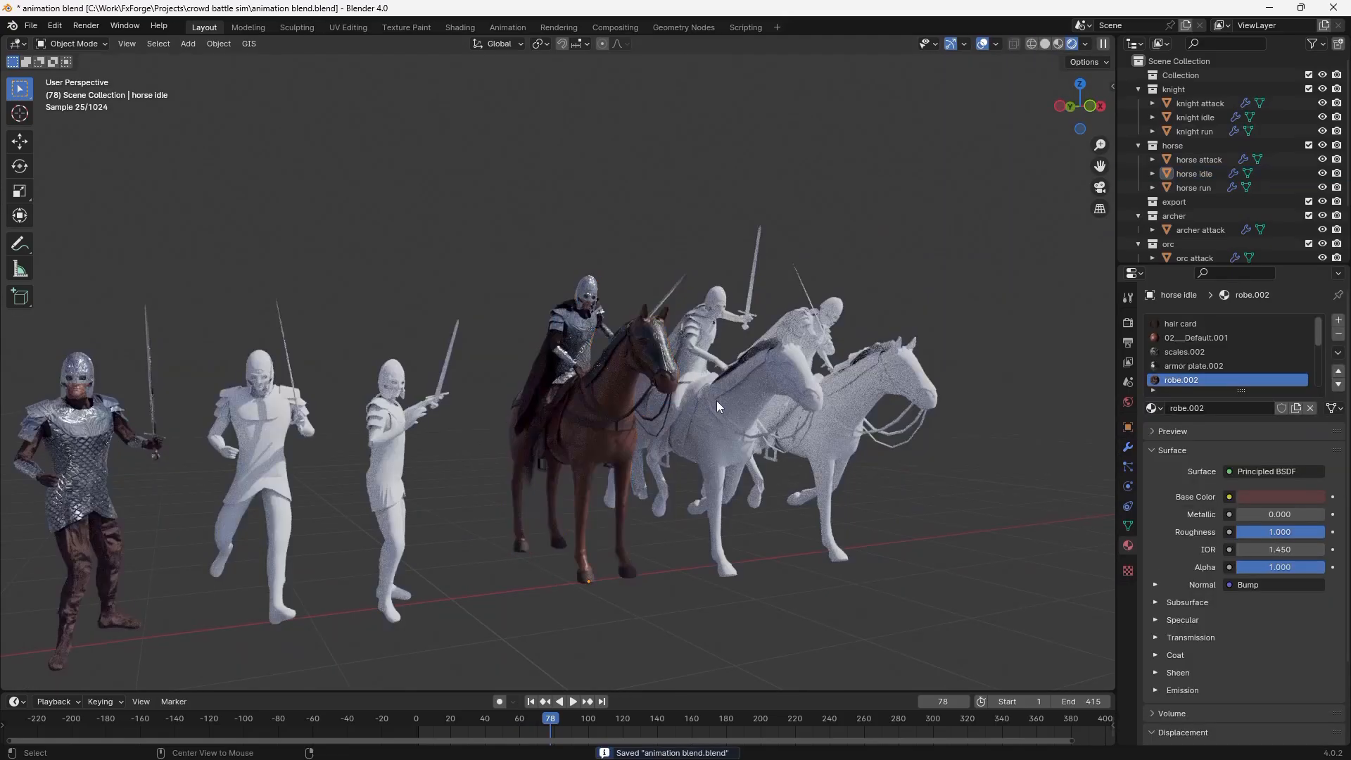
Step: Save the file and review the rendered line-up from the mounted knights across to the separate Cube orc, selecting that orc
key(ctrl+s)
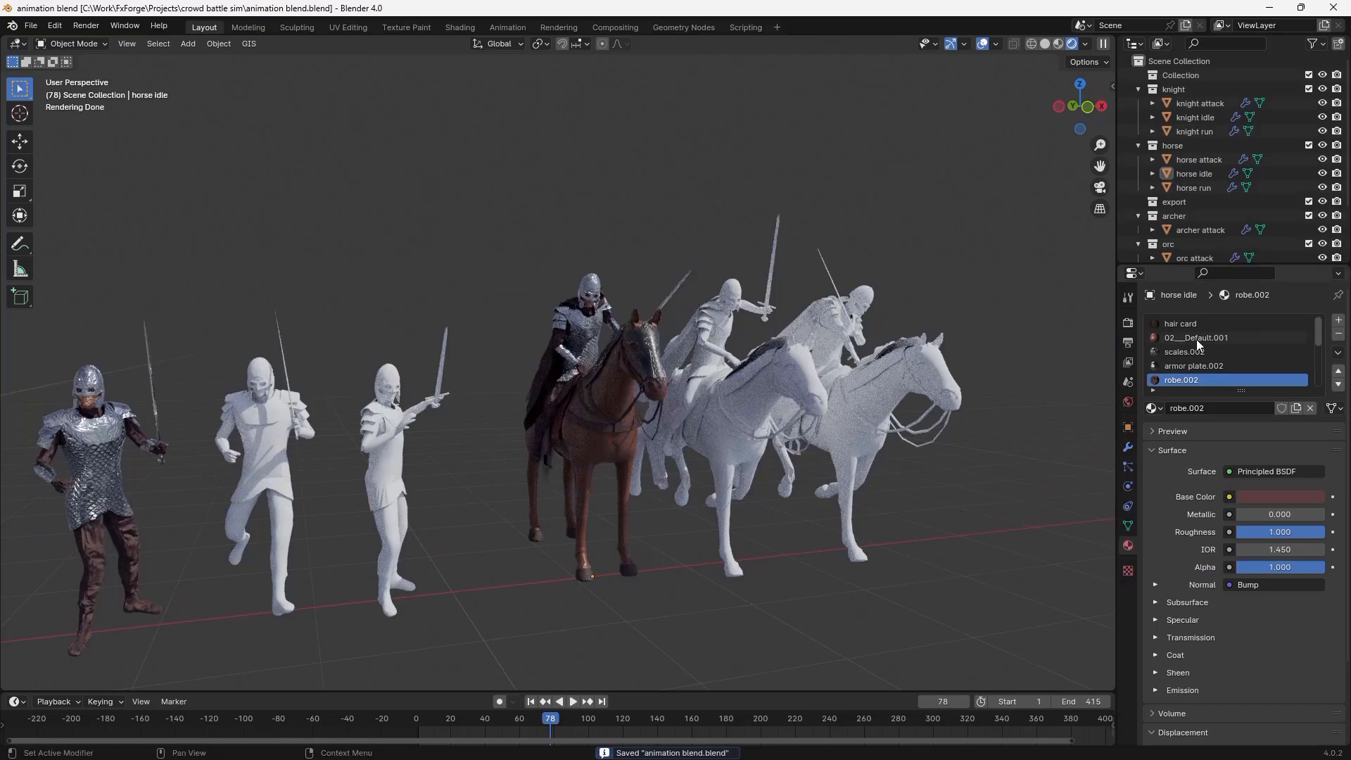
middle_drag(585, 454, 841, 361)
key(ctrl+s)
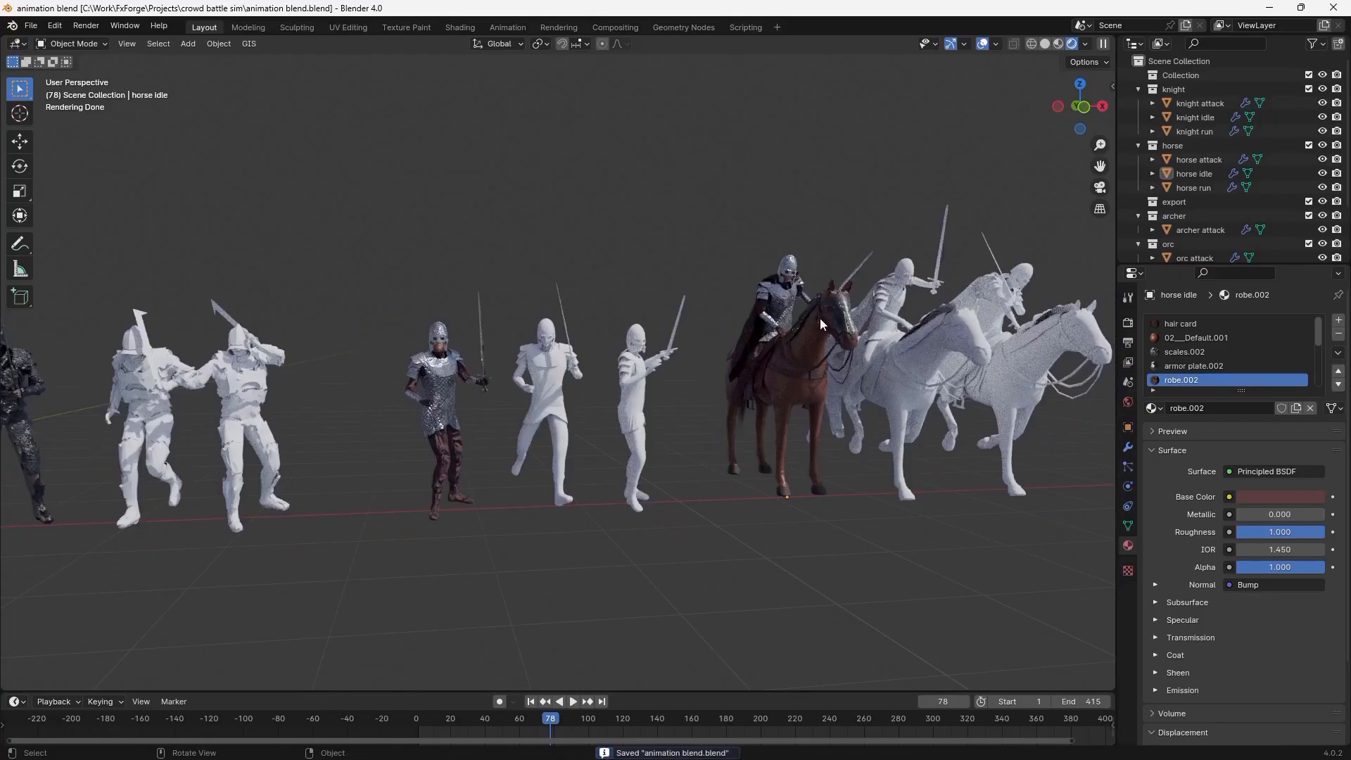
middle_drag(922, 345, 818, 325)
scroll(522, 340, down, 5)
shift+middle_drag(451, 326, 802, 344)
click(405, 360)
scroll(422, 356, up, 2)
shift+middle_drag(422, 356, 648, 398)
scroll(648, 399, up, 3)
shift+middle_drag(811, 436, 710, 416)
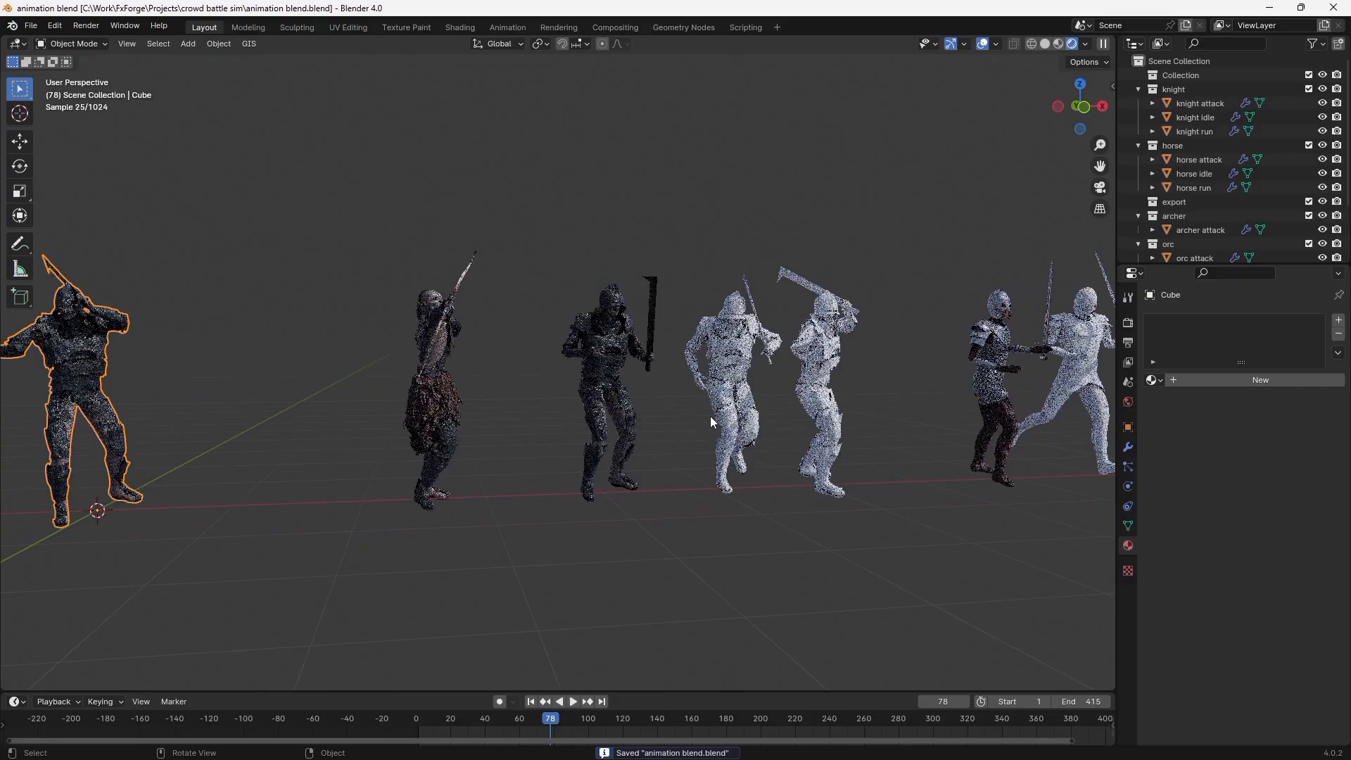
Step: Play the orcs' animations briefly and select the idle orc and the attacking orc in turn
key(space)
scroll(712, 412, up, 1)
key(space)
click(606, 347)
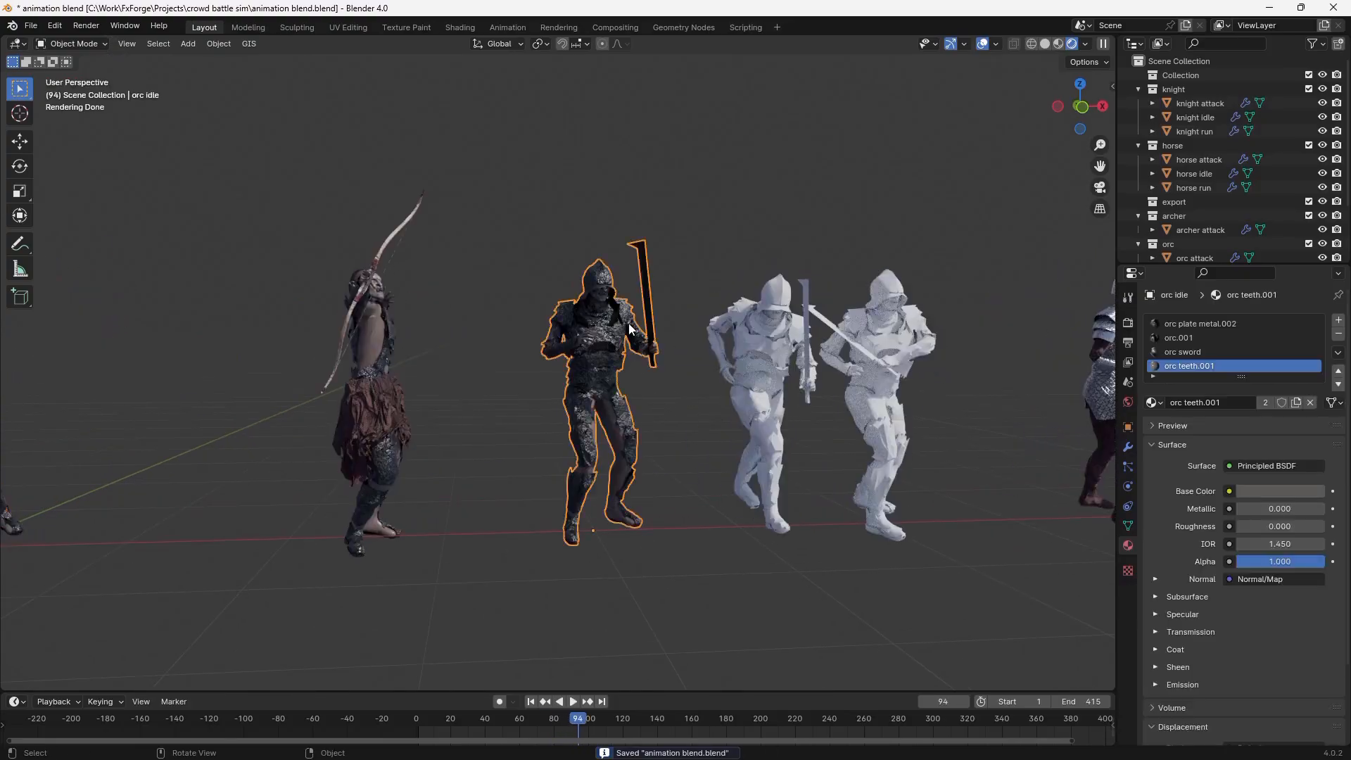
click(889, 344)
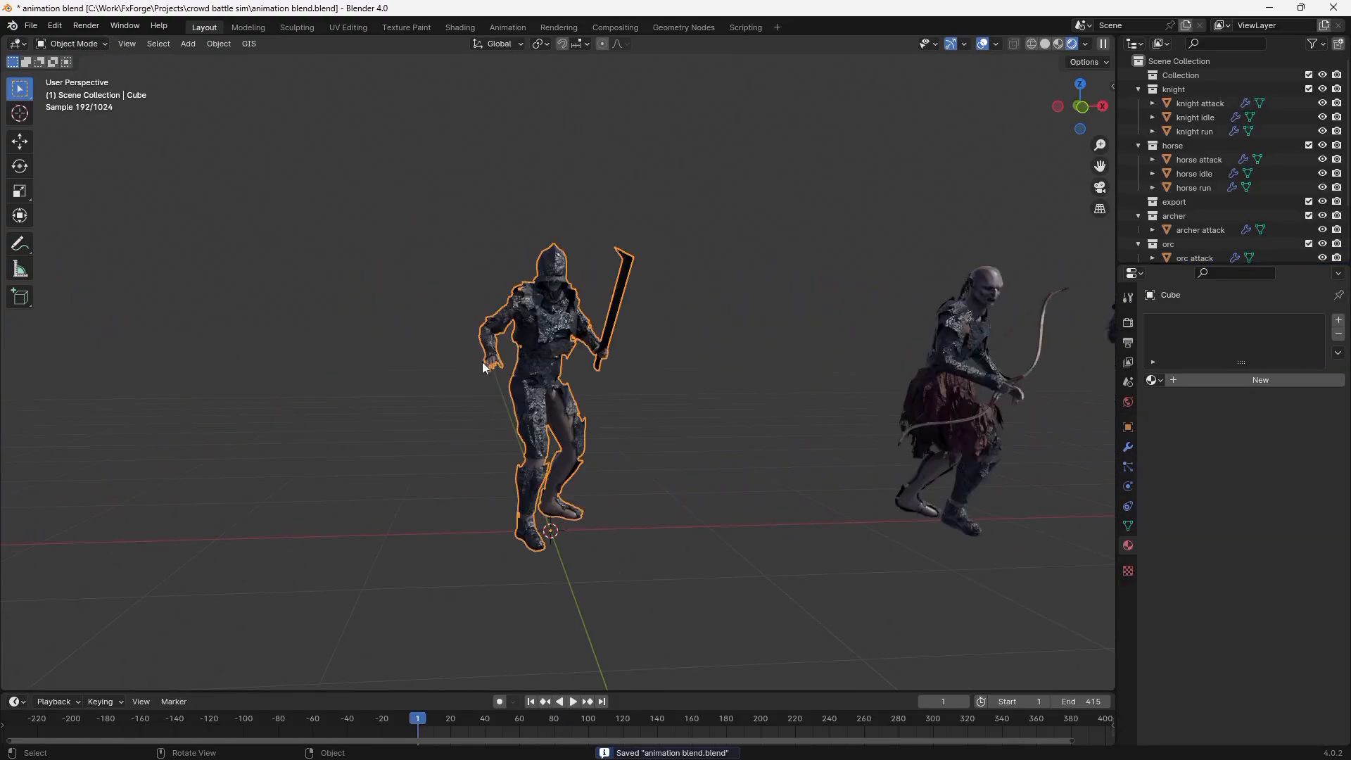
Step: Switch to the Geometry Nodes workspace and lower the Mix factor to check the blend between orc idle and orc attack in playback
click(676, 25)
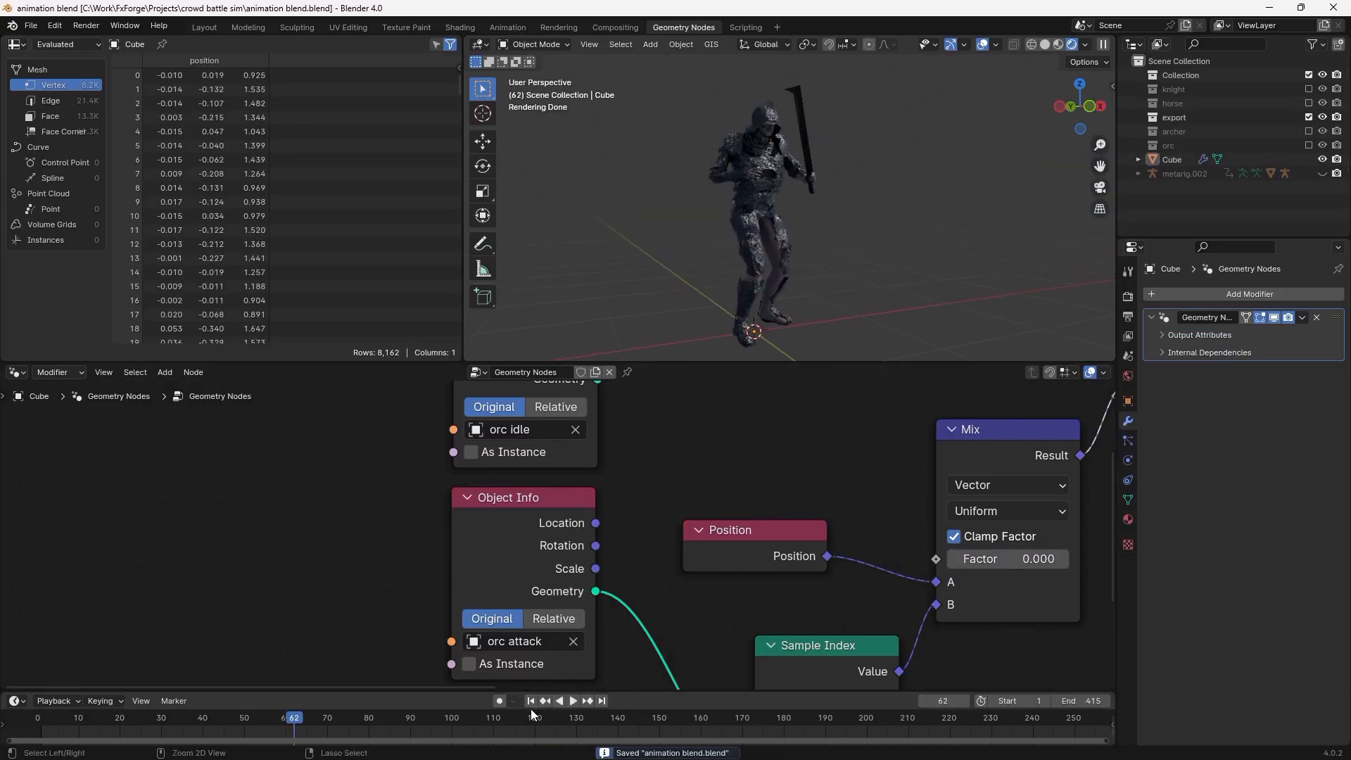
key(space)
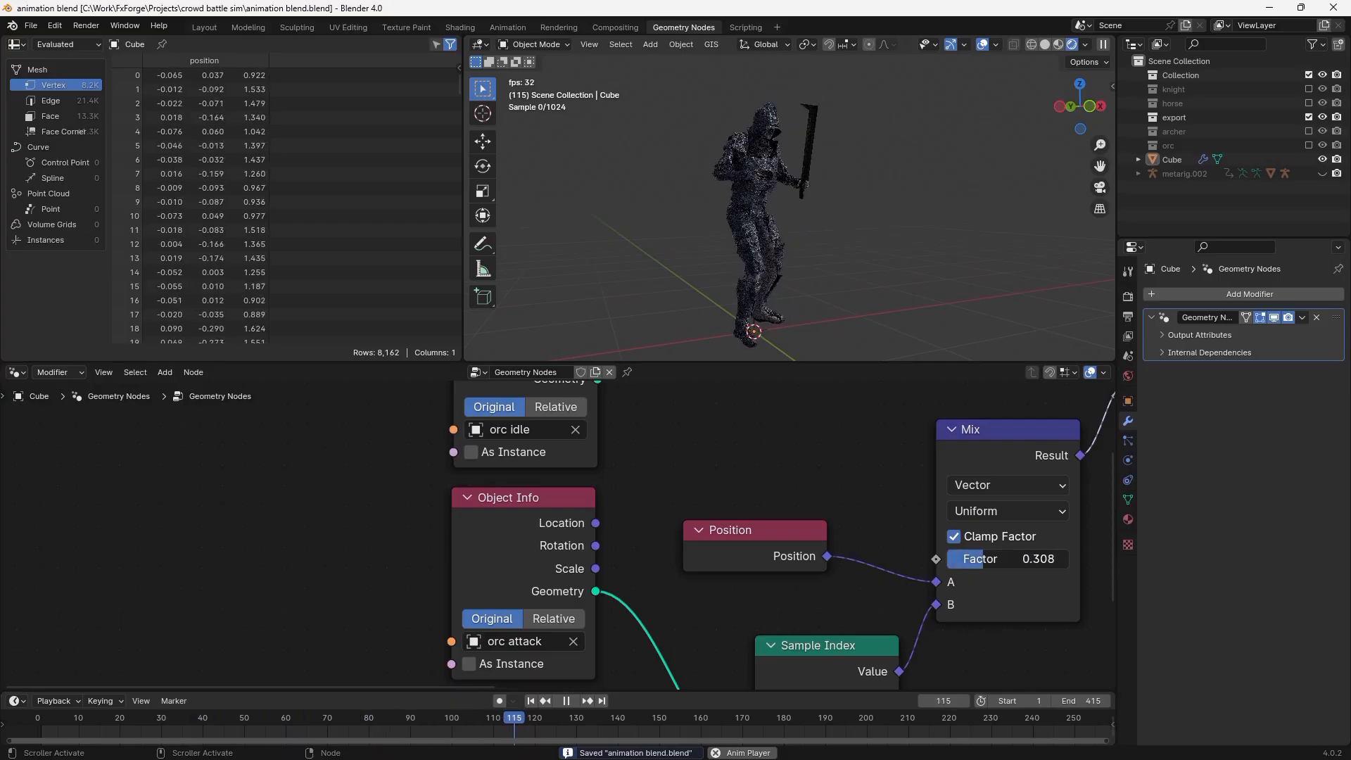
click(533, 702)
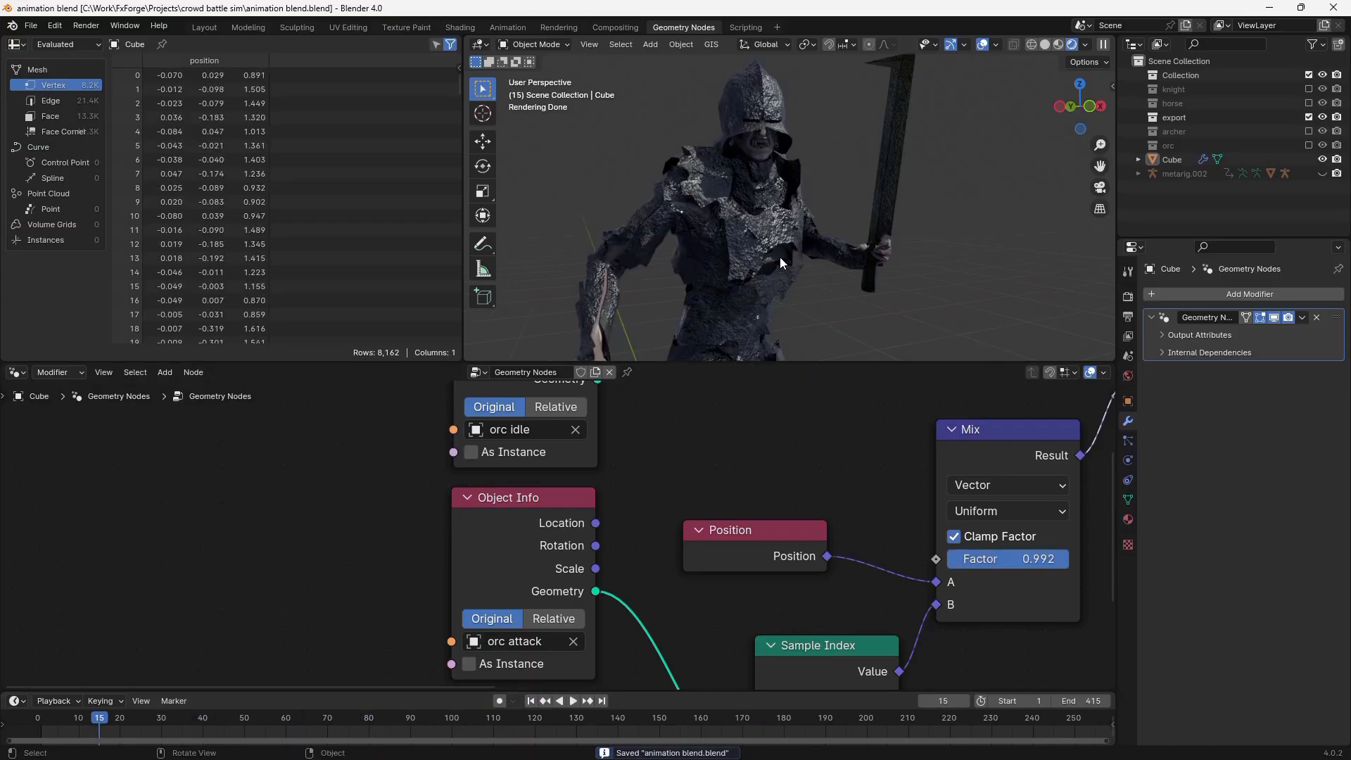
middle_drag(779, 256, 830, 227)
drag(1068, 559, 947, 558)
shift+middle_drag(863, 276, 805, 268)
key(space)
key(space)
scroll(792, 314, down, 3)
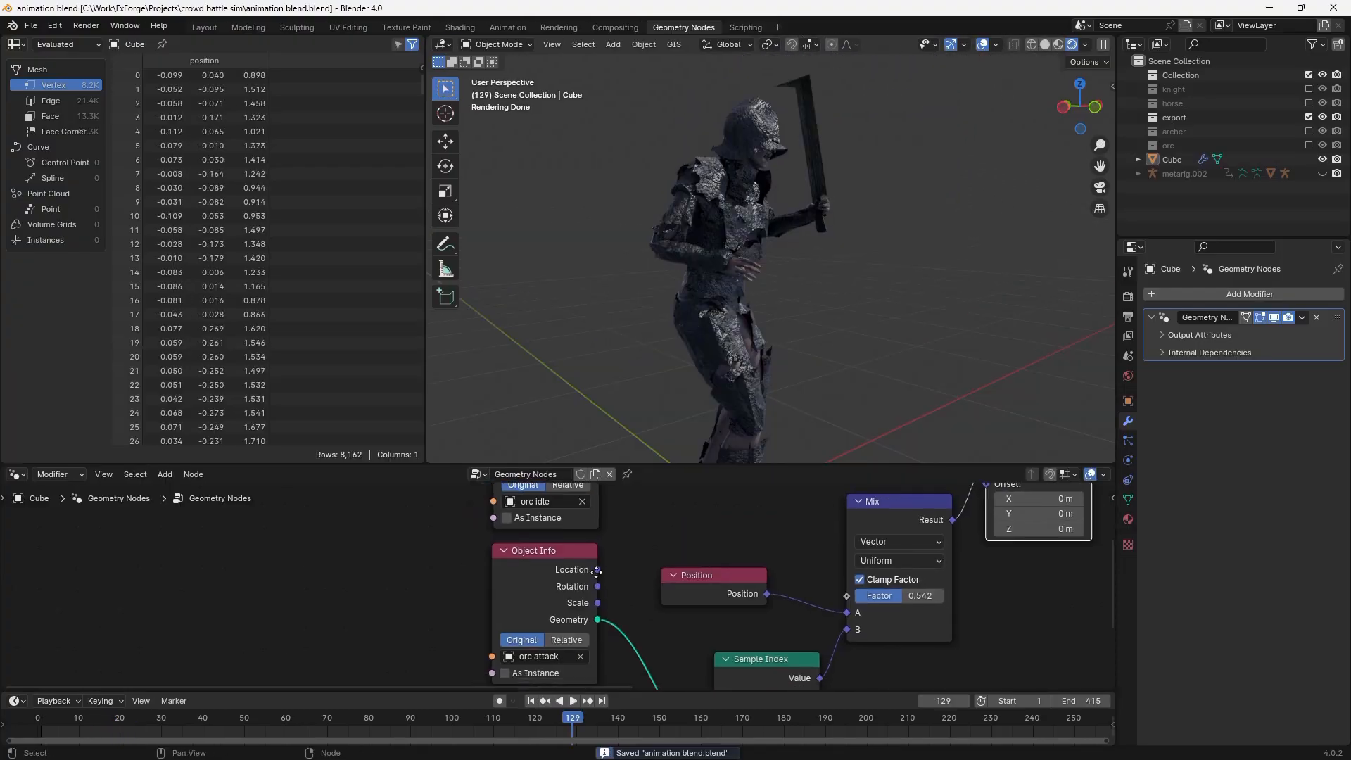
Step: Set the object of the lower Object Info node to orc run
scroll(661, 602, up, 2)
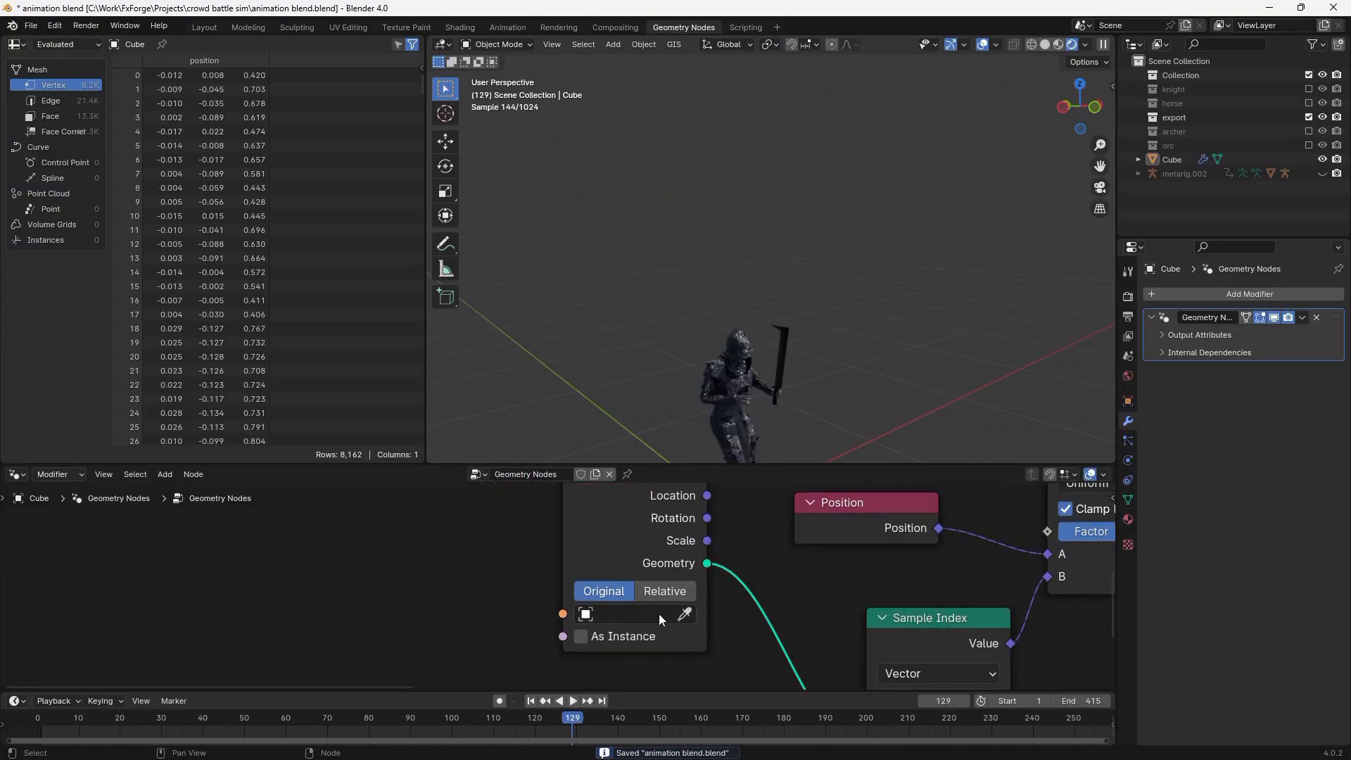
click(658, 614)
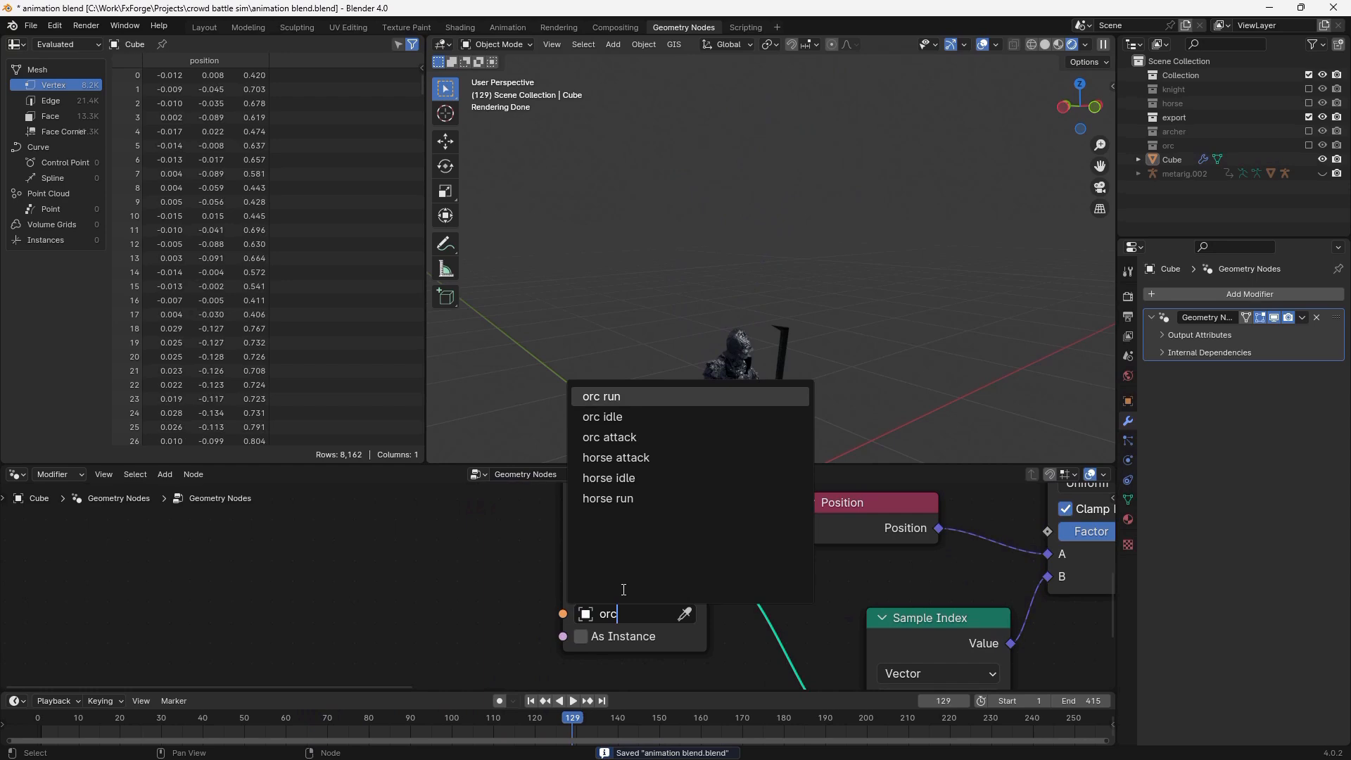
text(orc)
key(Return)
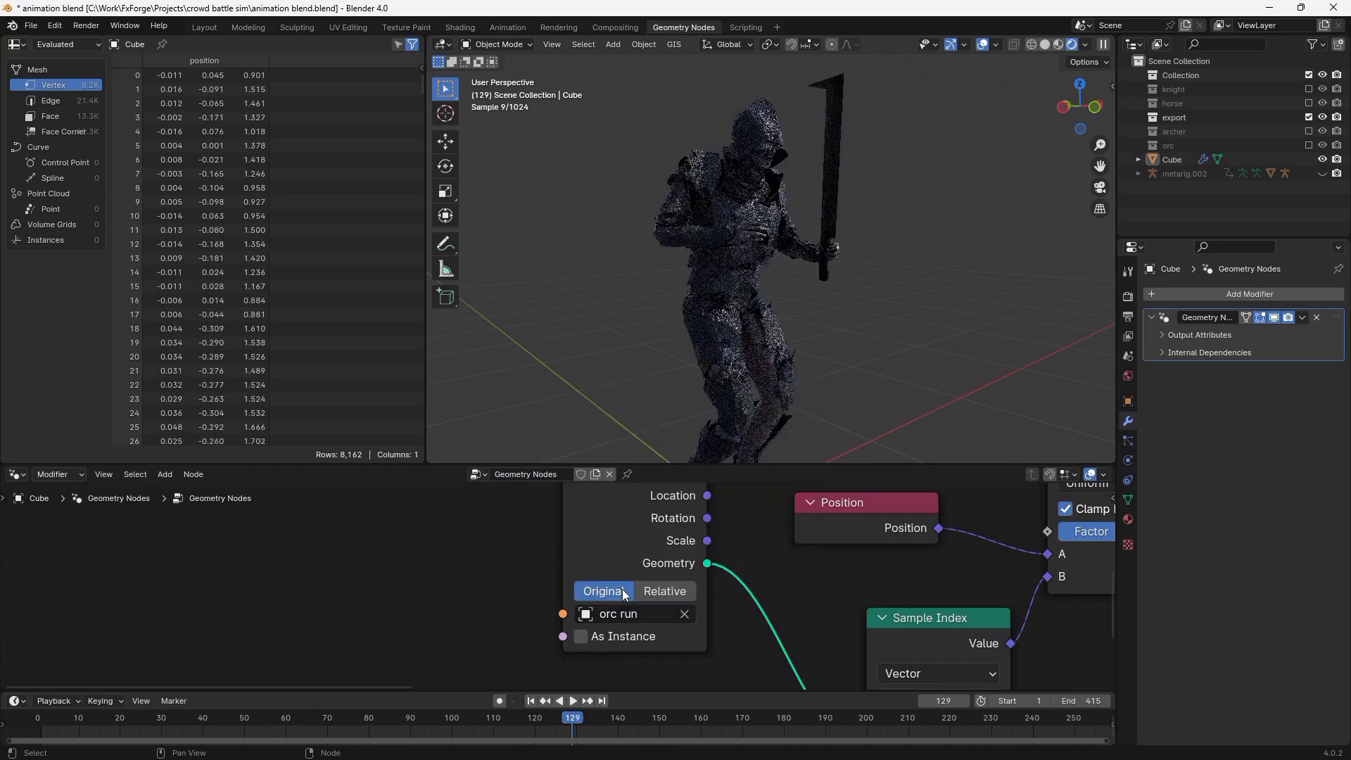
Step: Play the animation while setting the Mix factor to 0 and sweeping it up and down to blend orc idle with orc run
key(space)
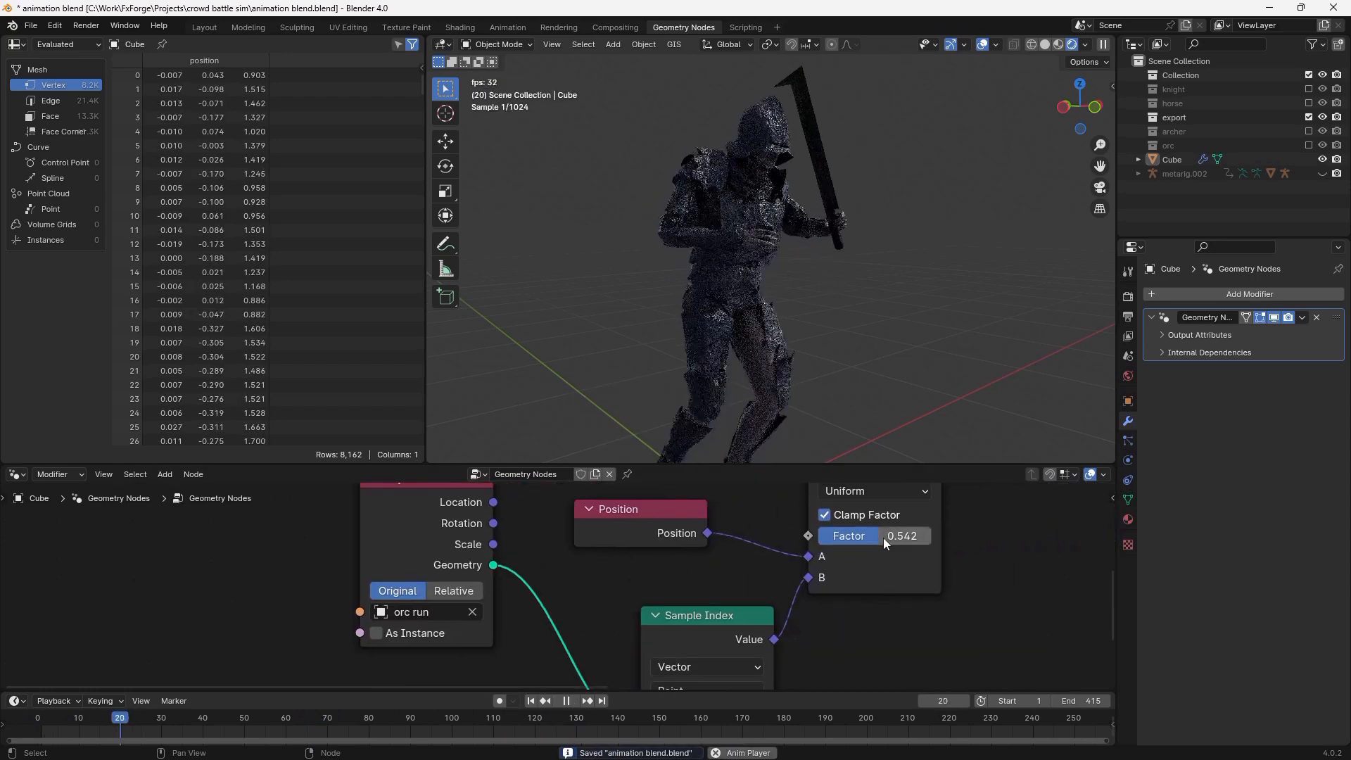
drag(884, 537, 820, 538)
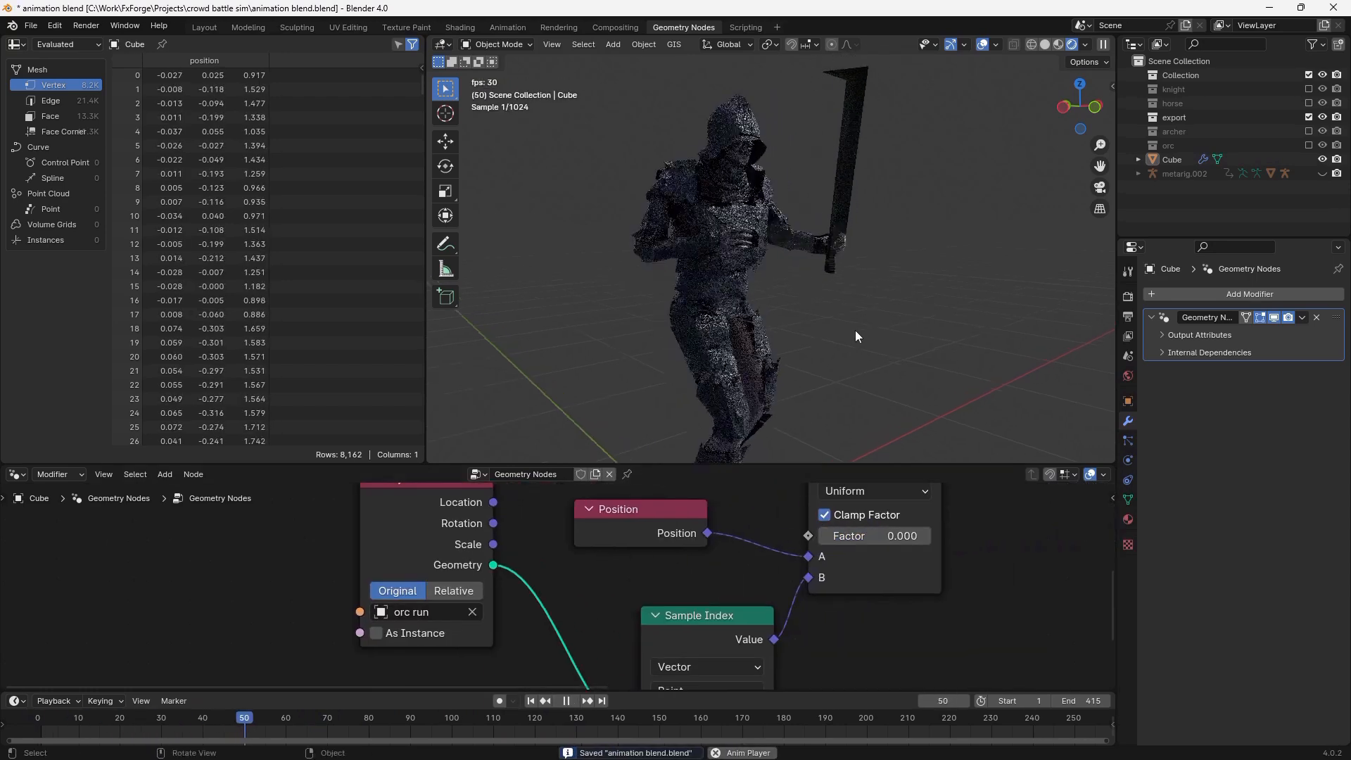
middle_drag(855, 331, 825, 474)
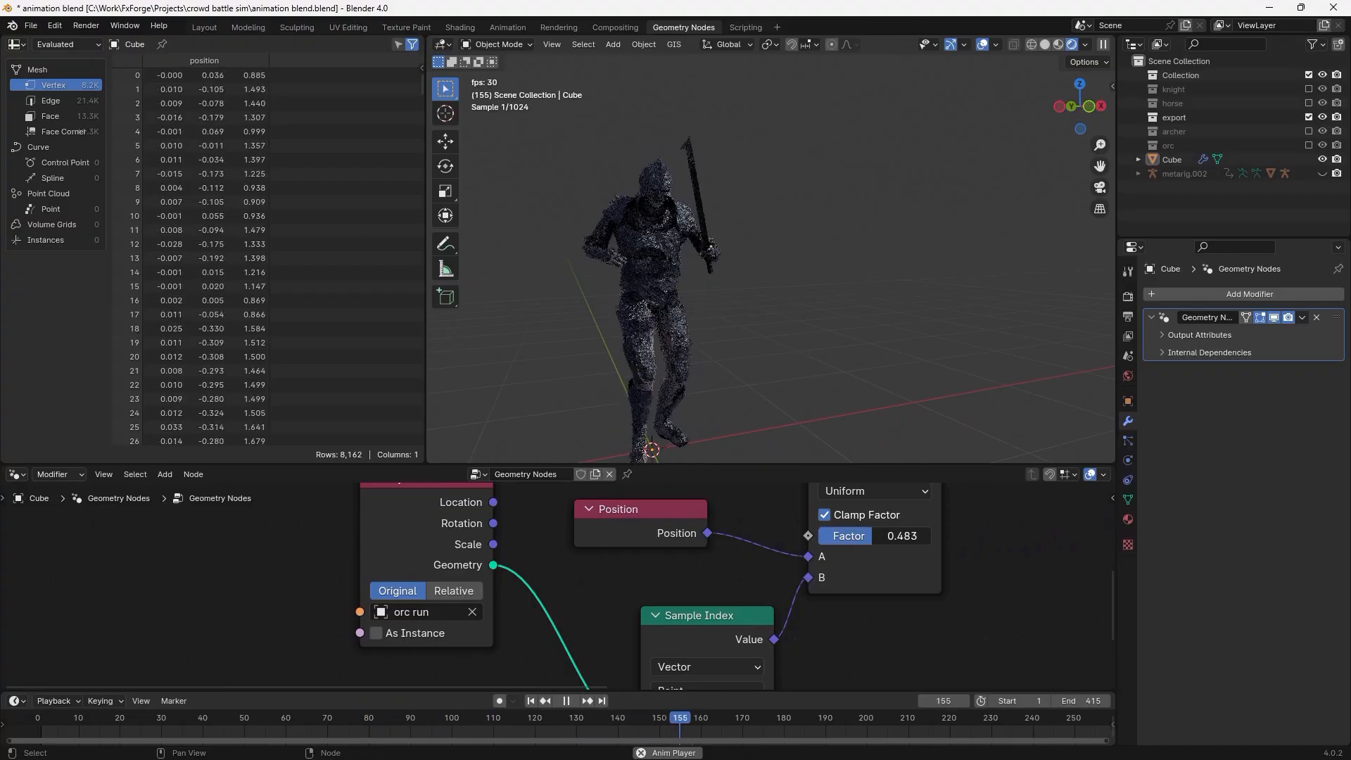
drag(898, 536, 930, 536)
drag(930, 535, 854, 536)
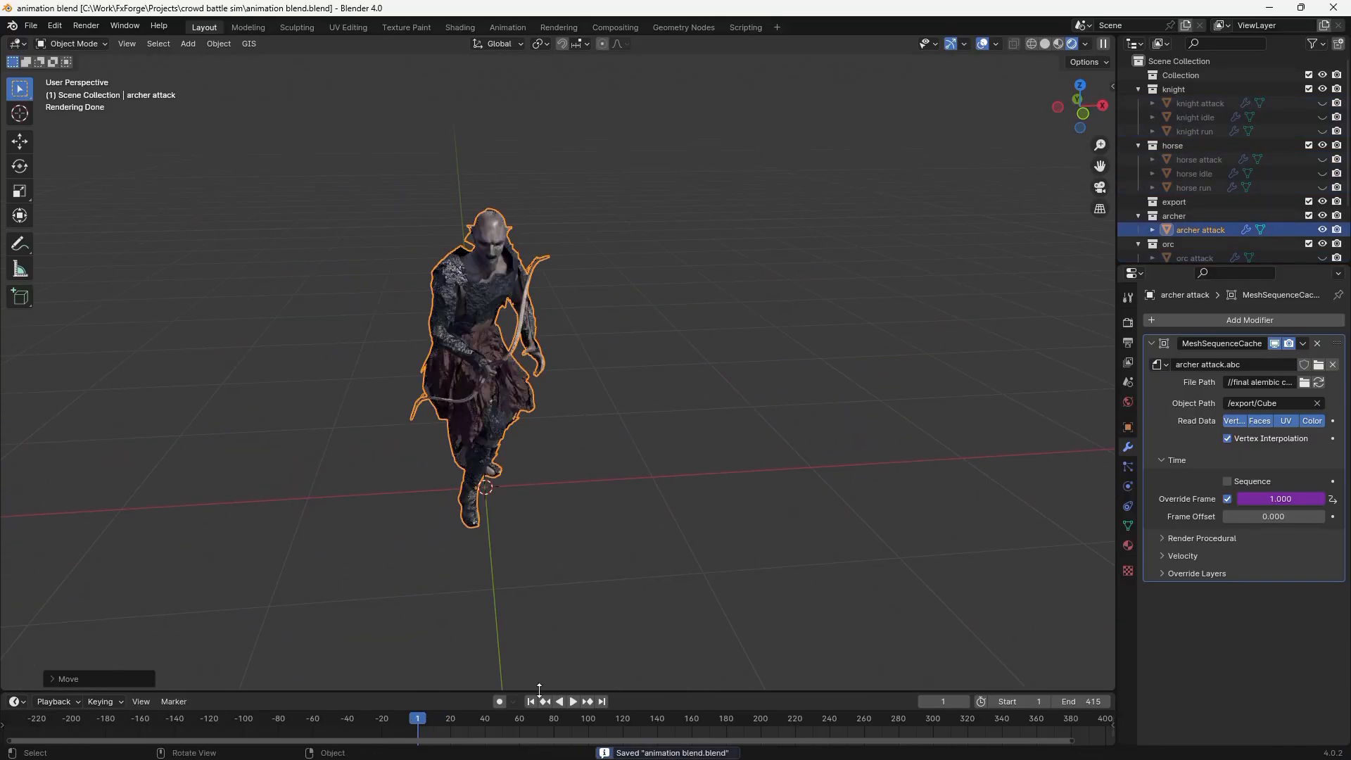
Step: Play the archer attack animation and switch the viewport to solid shading
key(space)
middle_drag(542, 609, 788, 378)
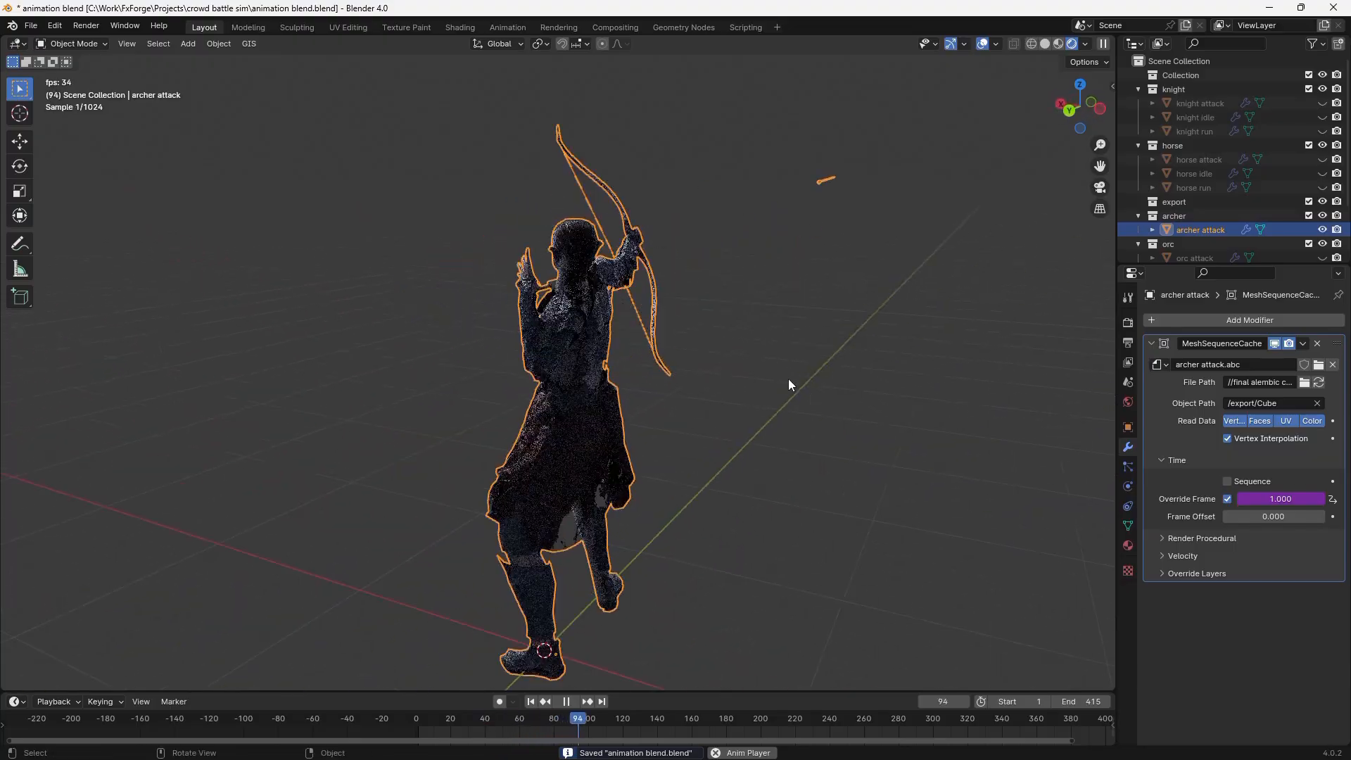
click(800, 352)
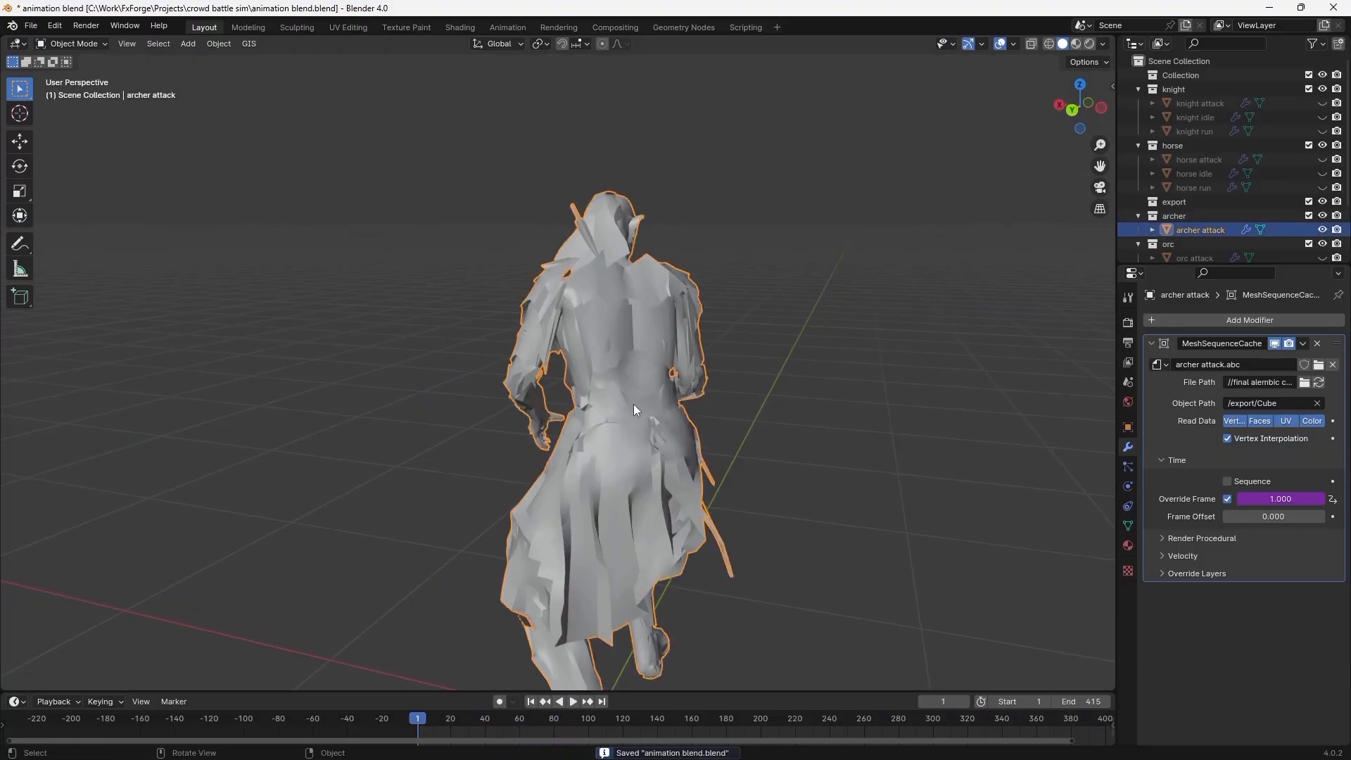
Step: Duplicate the attacking archer three times, placing the copies side by side along the X axis
scroll(634, 404, down, 3)
key(shift+d)
key(x)
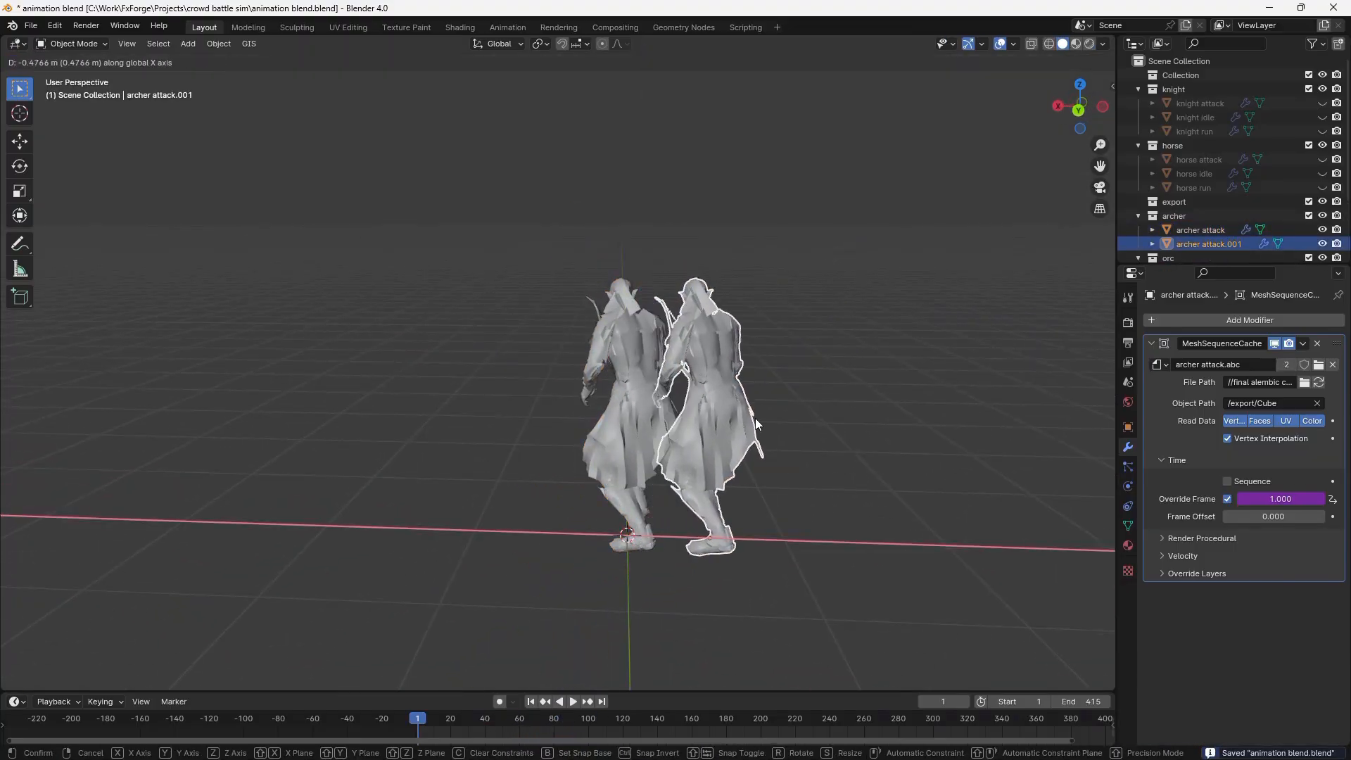
click(754, 418)
key(shift+d)
key(x)
click(846, 423)
key(shift+d)
key(x)
click(934, 442)
Step: Play the animation to compare the row of archers in motion
key(space)
middle_drag(871, 415, 817, 408)
key(space)
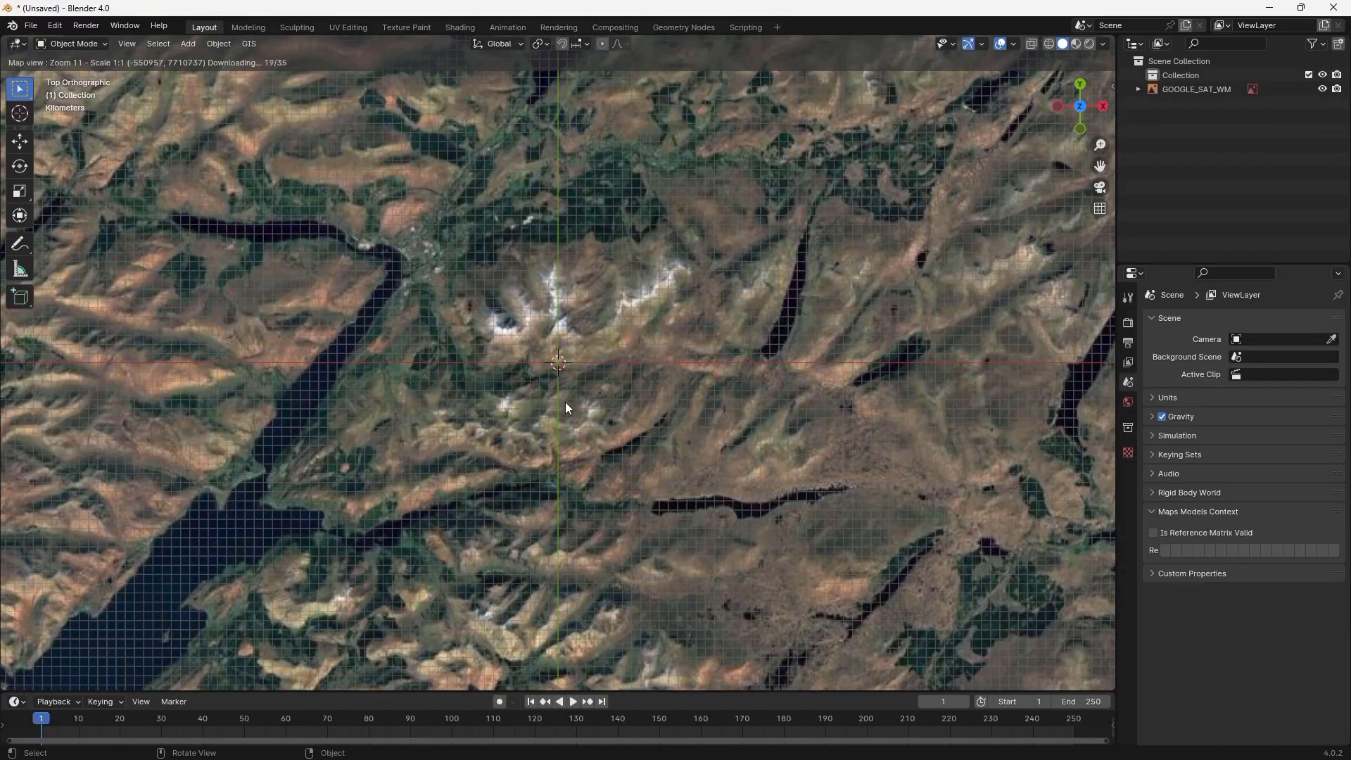
Step: Zoom the satellite basemap into the snowy mountain area and open the modifiers of the exported terrain
scroll(564, 394, up, 1)
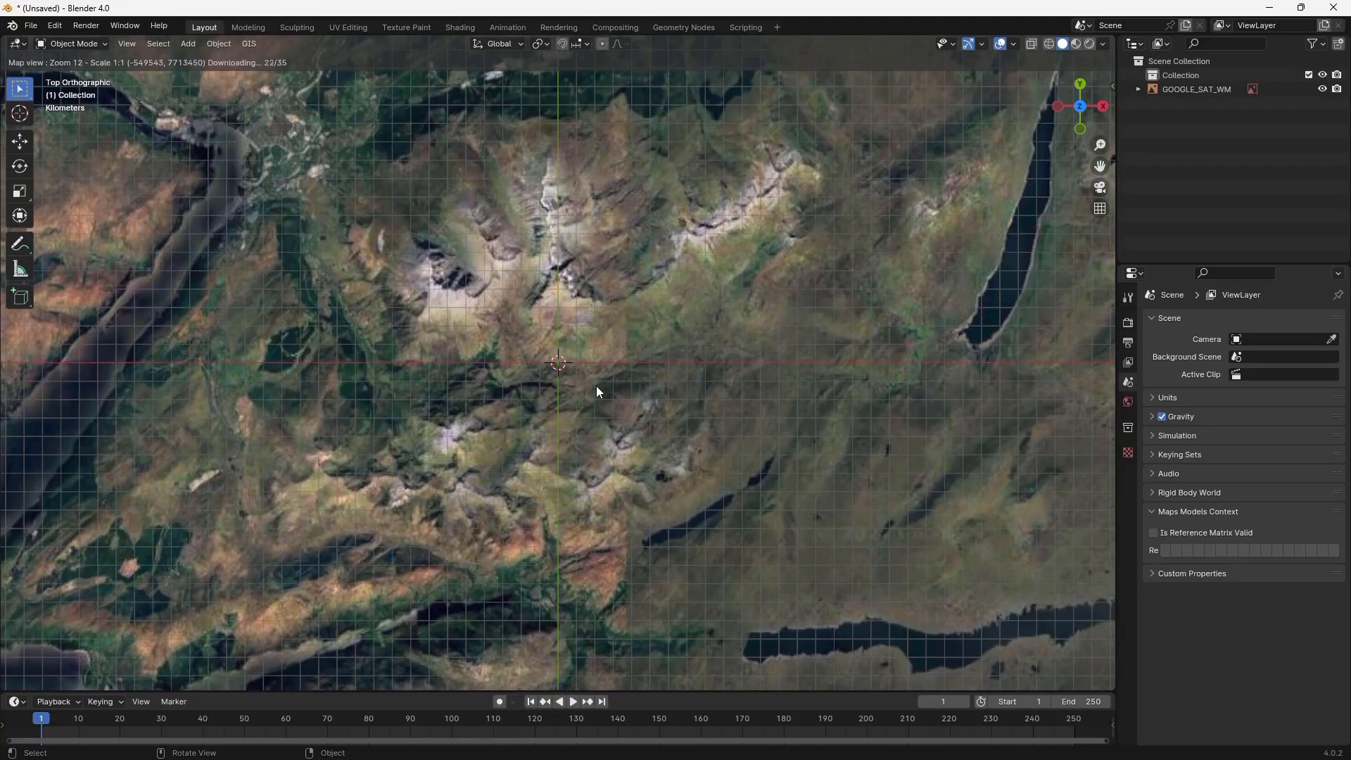
scroll(597, 385, up, 1)
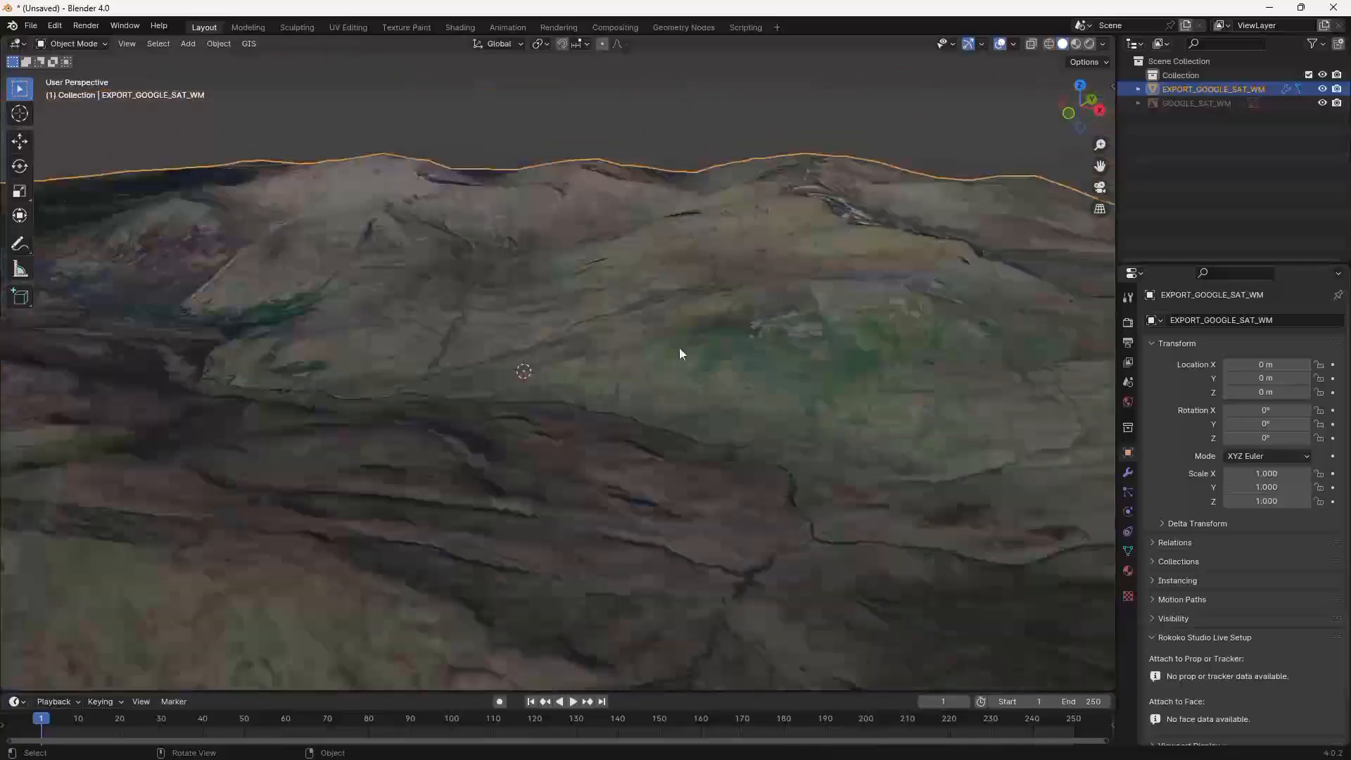
scroll(678, 347, up, 3)
click(1128, 472)
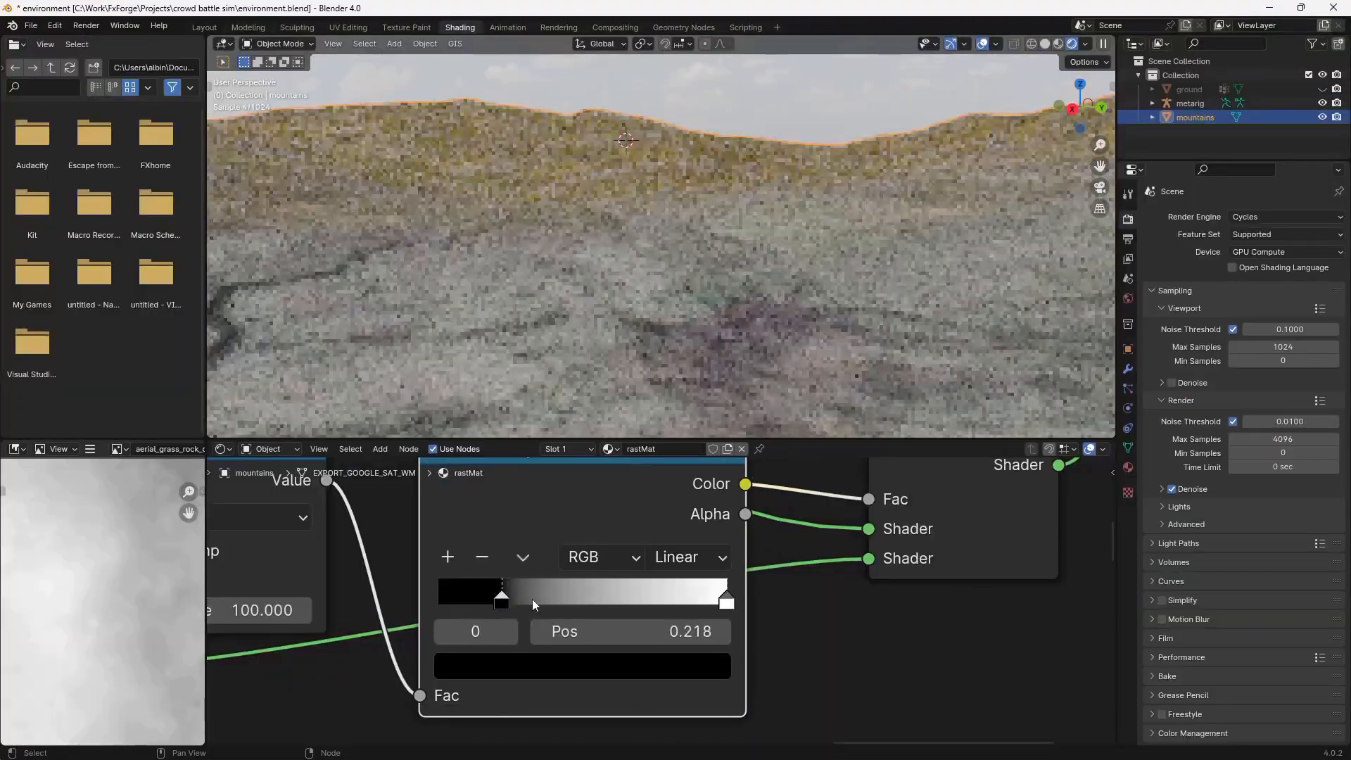
Step: Reverse the mountains material's Color Ramp by moving the white stop to the start and the black stop to the far end
drag(532, 599, 560, 600)
drag(727, 601, 435, 602)
drag(558, 601, 768, 609)
mouse_move(720, 327)
middle_down()
mouse_move(717, 276)
mouse_move(609, 293)
mouse_move(763, 305)
middle_up()
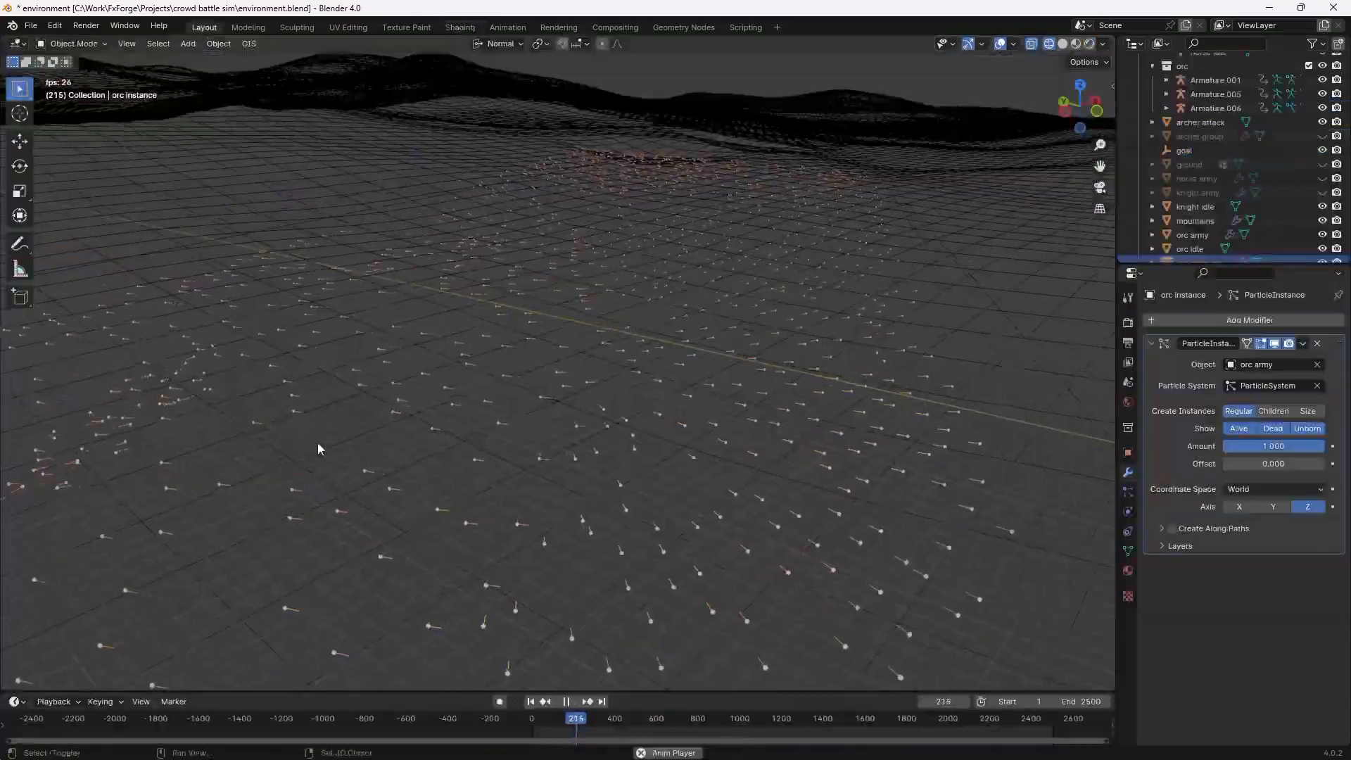
Step: Add a Geometry Nodes modifier to the orc instance and assign the army node group to it
shift+middle_drag(318, 448, 542, 448)
text(geo)
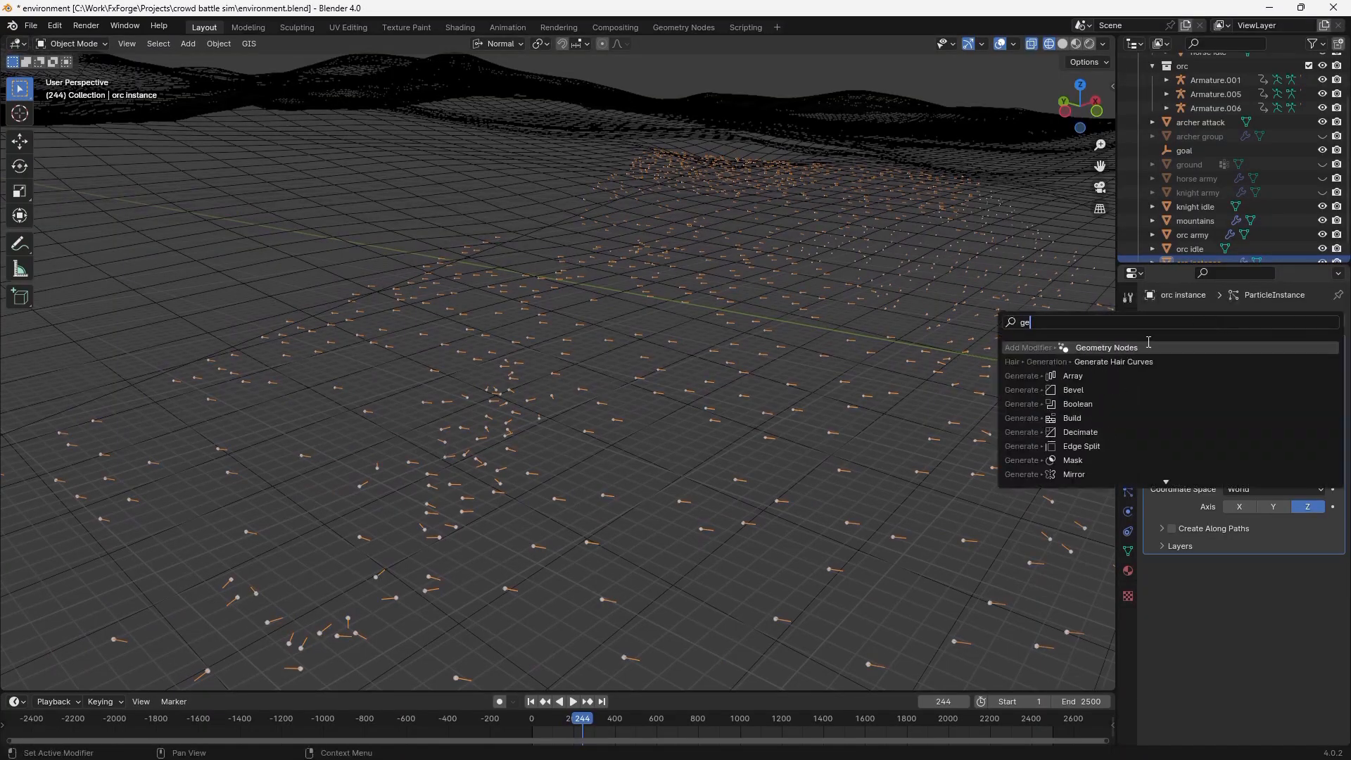
click(1145, 349)
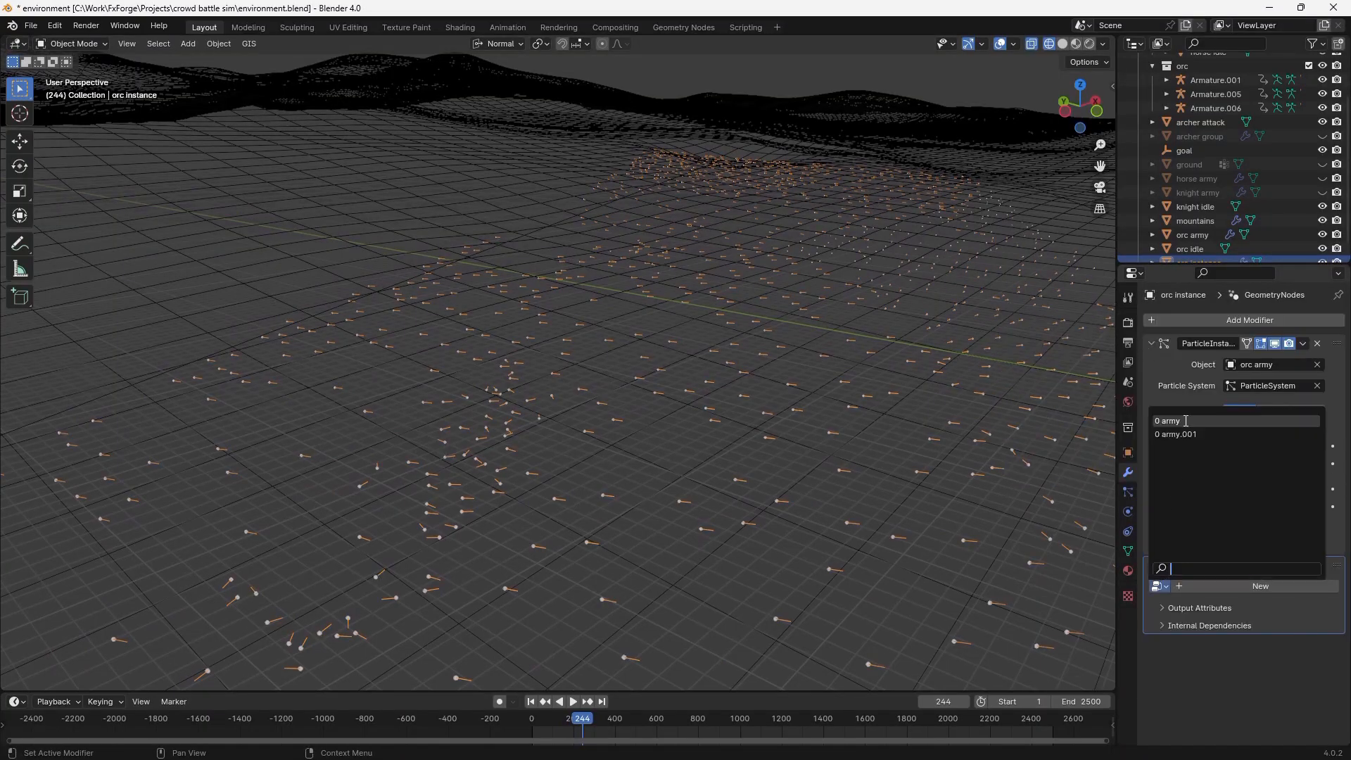
click(1185, 420)
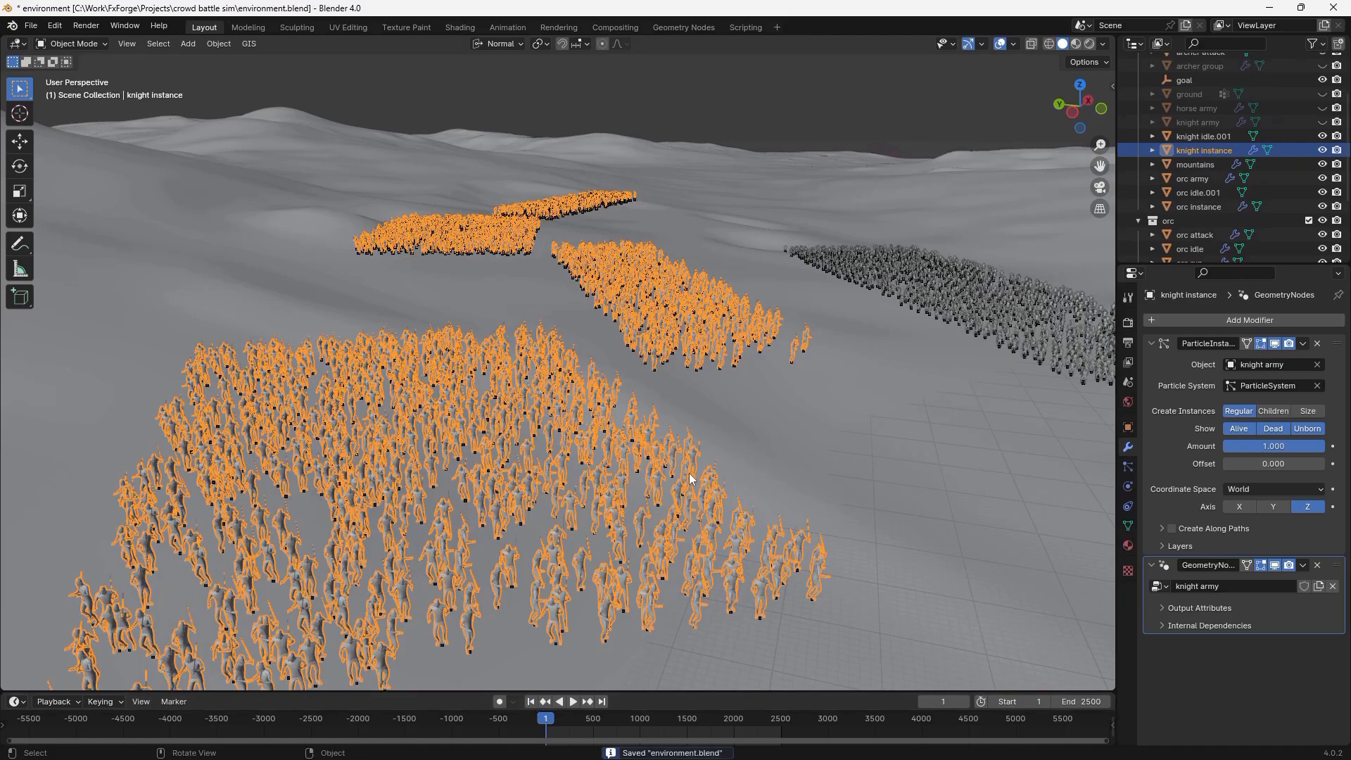
Step: Duplicate the knight instance in place and rename the copy horse instance
shift+middle_drag(683, 467, 709, 383)
scroll(720, 352, up, 4)
scroll(724, 345, down, 2)
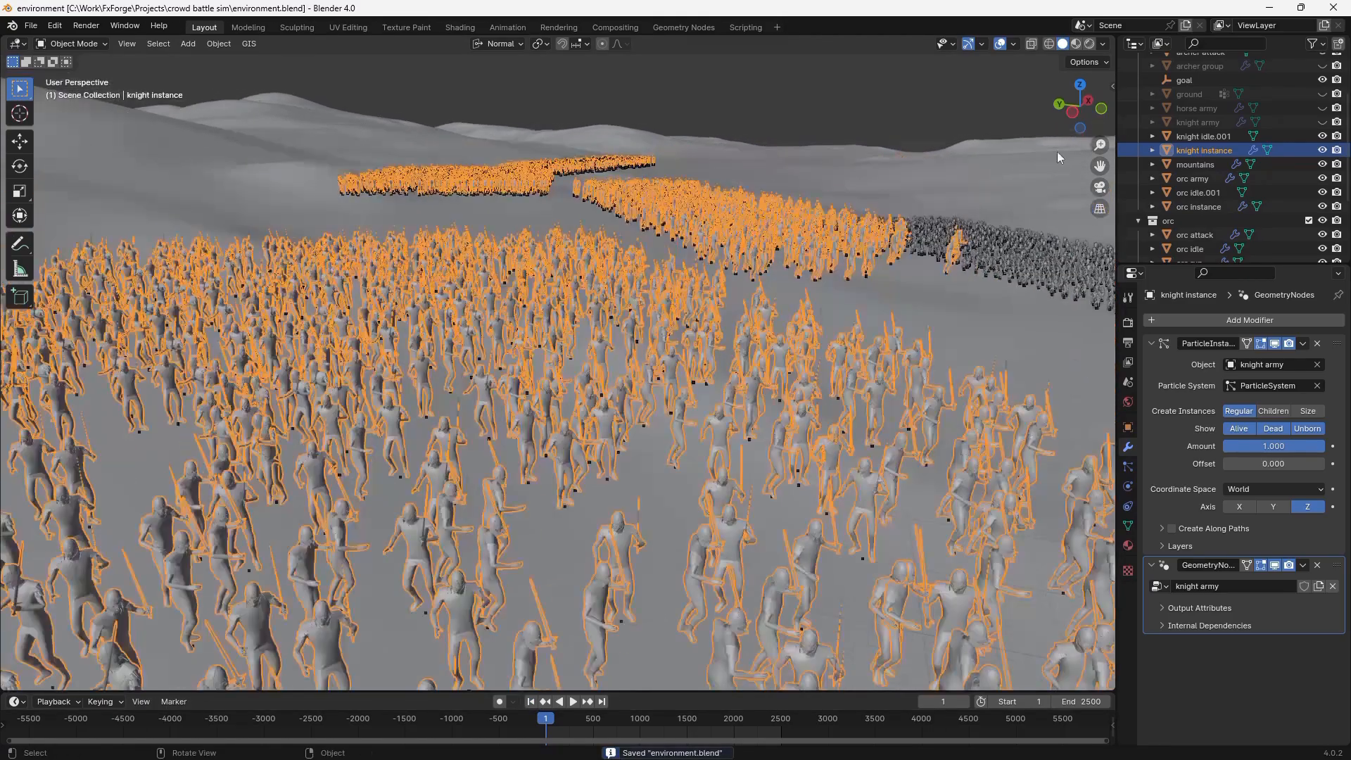
shift+middle_drag(933, 220, 852, 298)
key(shift+d)
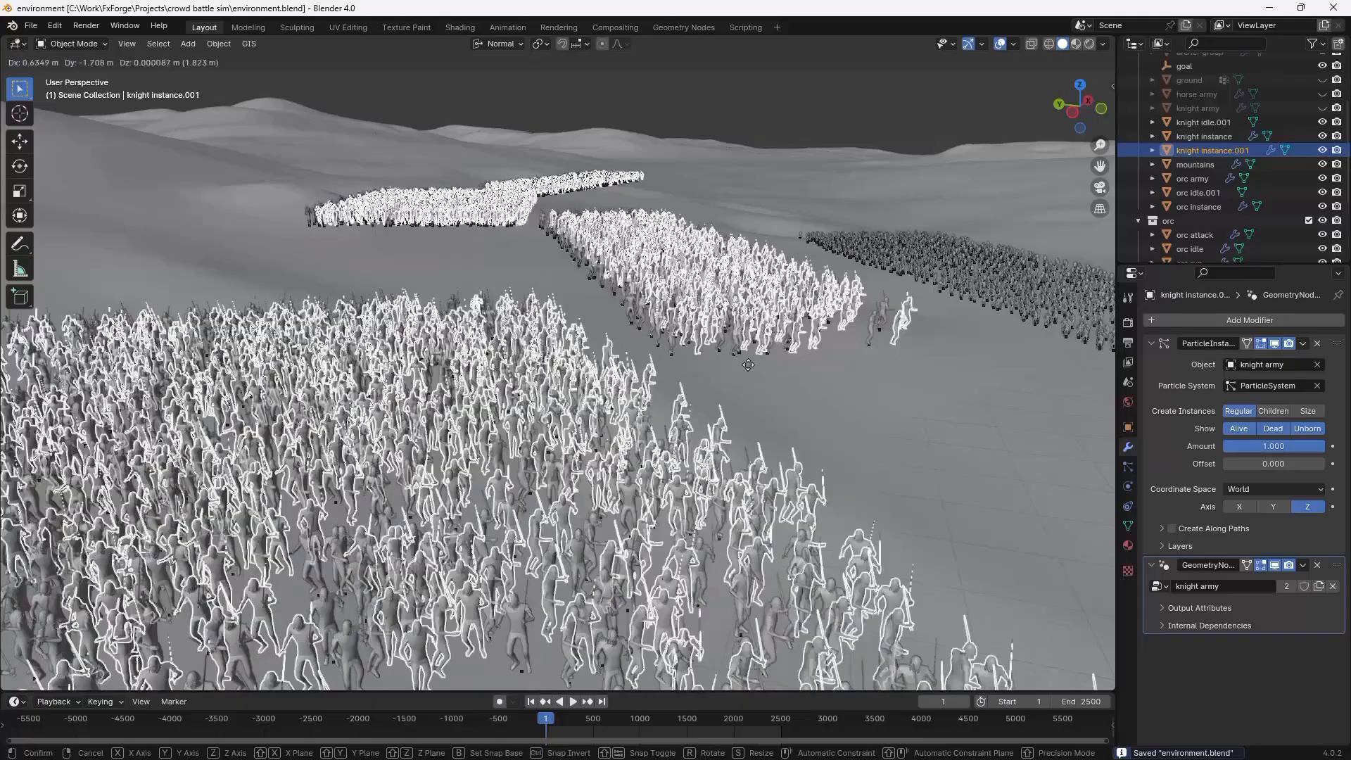
key(Escape)
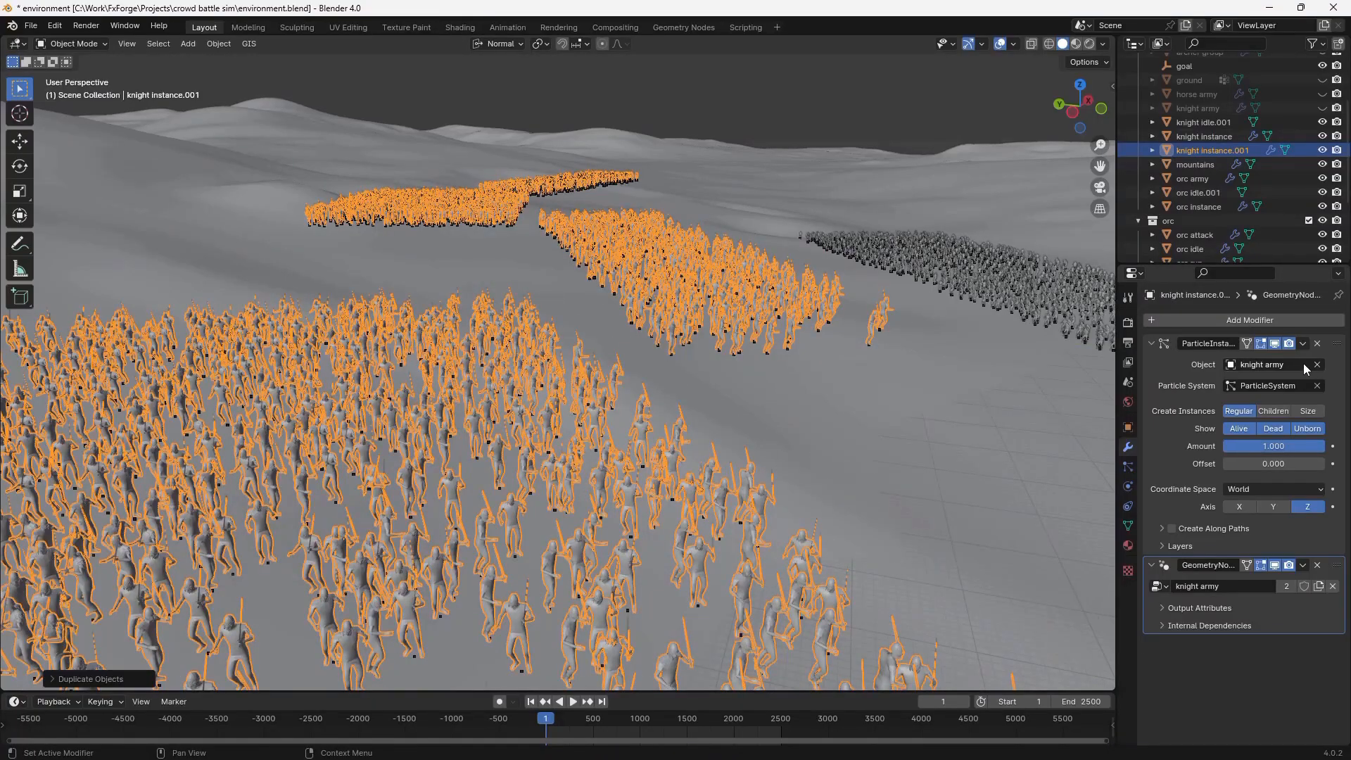
double_click(1195, 152)
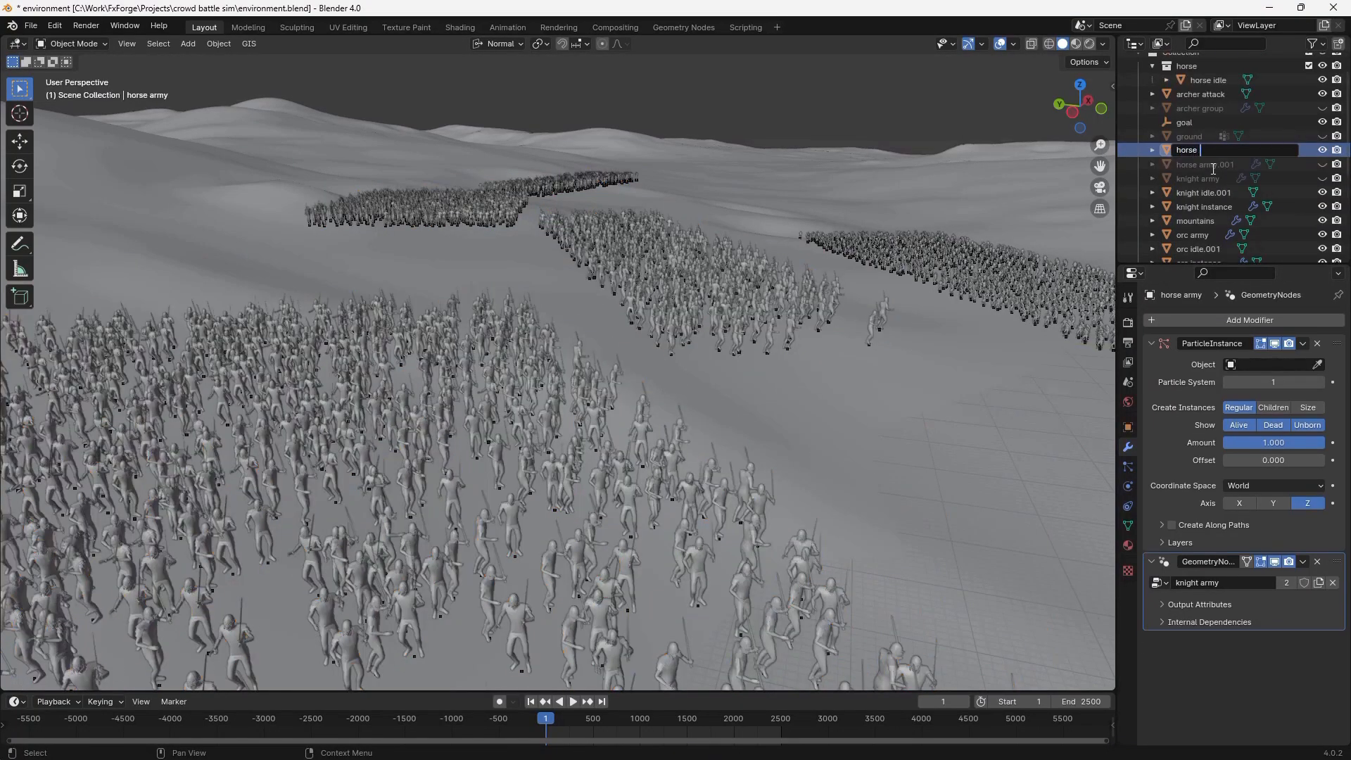
key(Return)
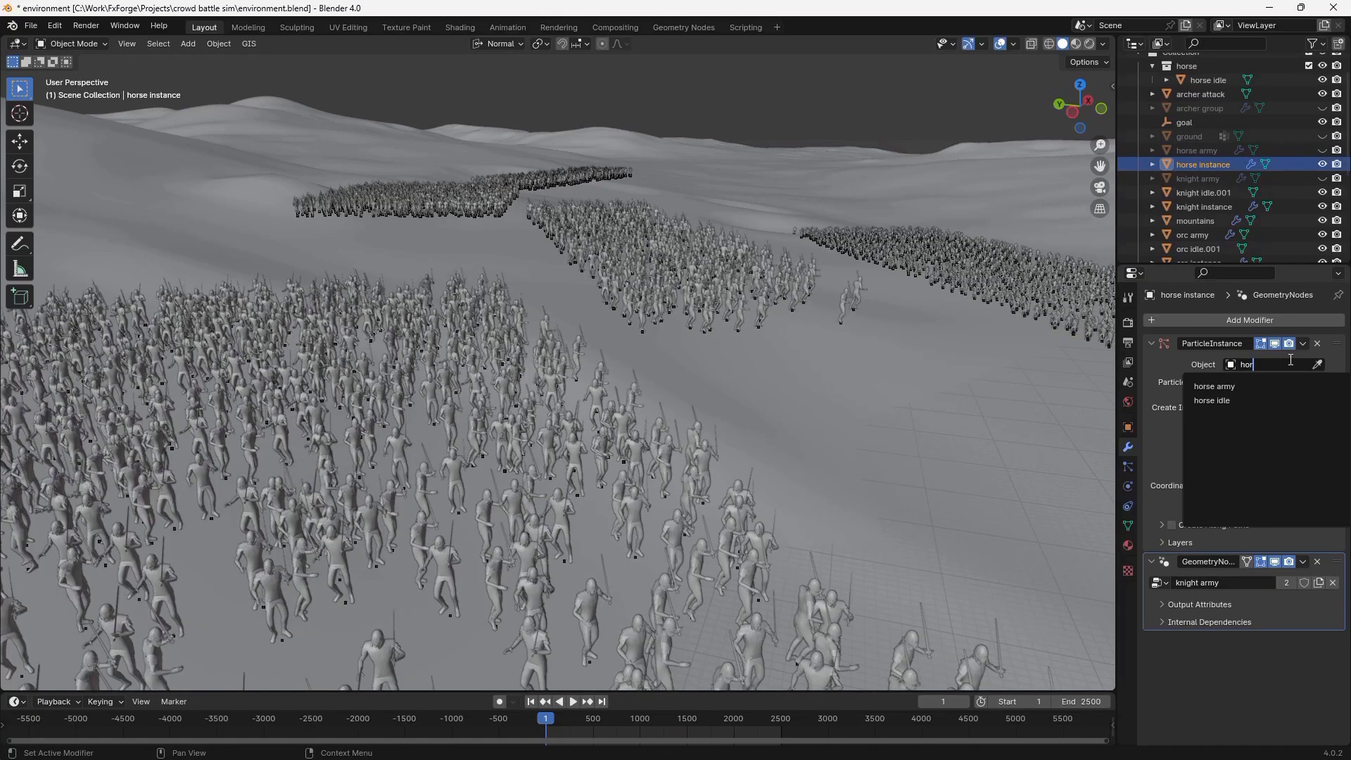
Step: Set the horse instance's Particle Instance object to horse army, save the file and check the simulation in playback
key(space)
key(ctrl+s)
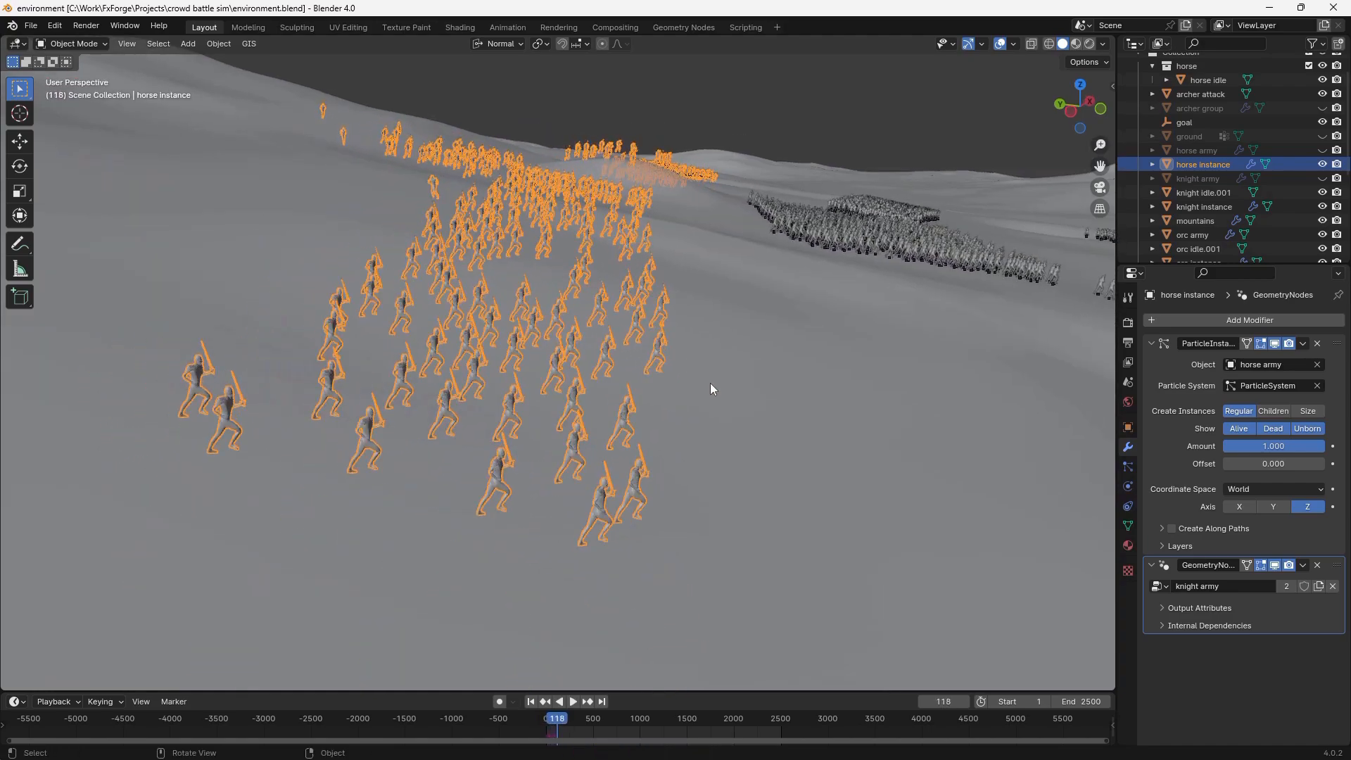
key(space)
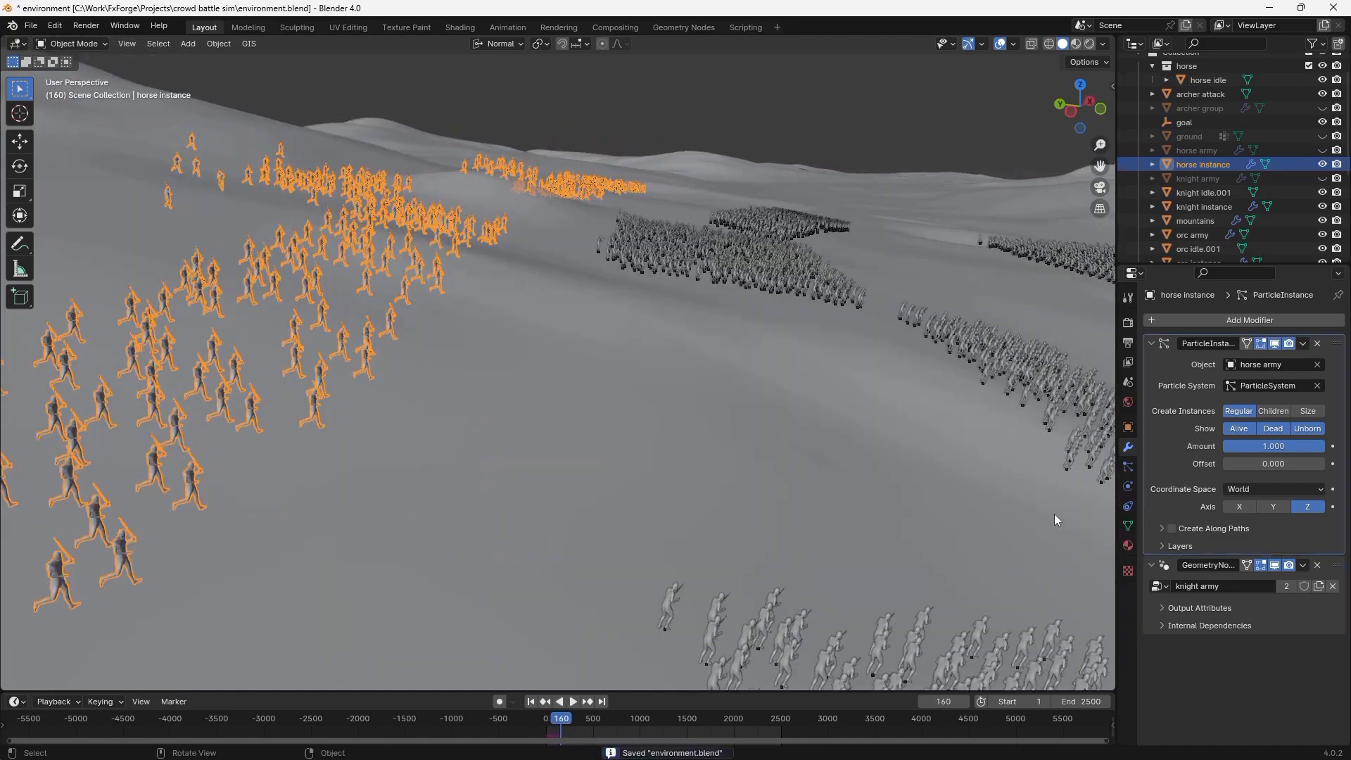
Step: In the Geometry Nodes workspace, make the horse instance's knight army node tree a single-user copy and name it horse army
click(685, 31)
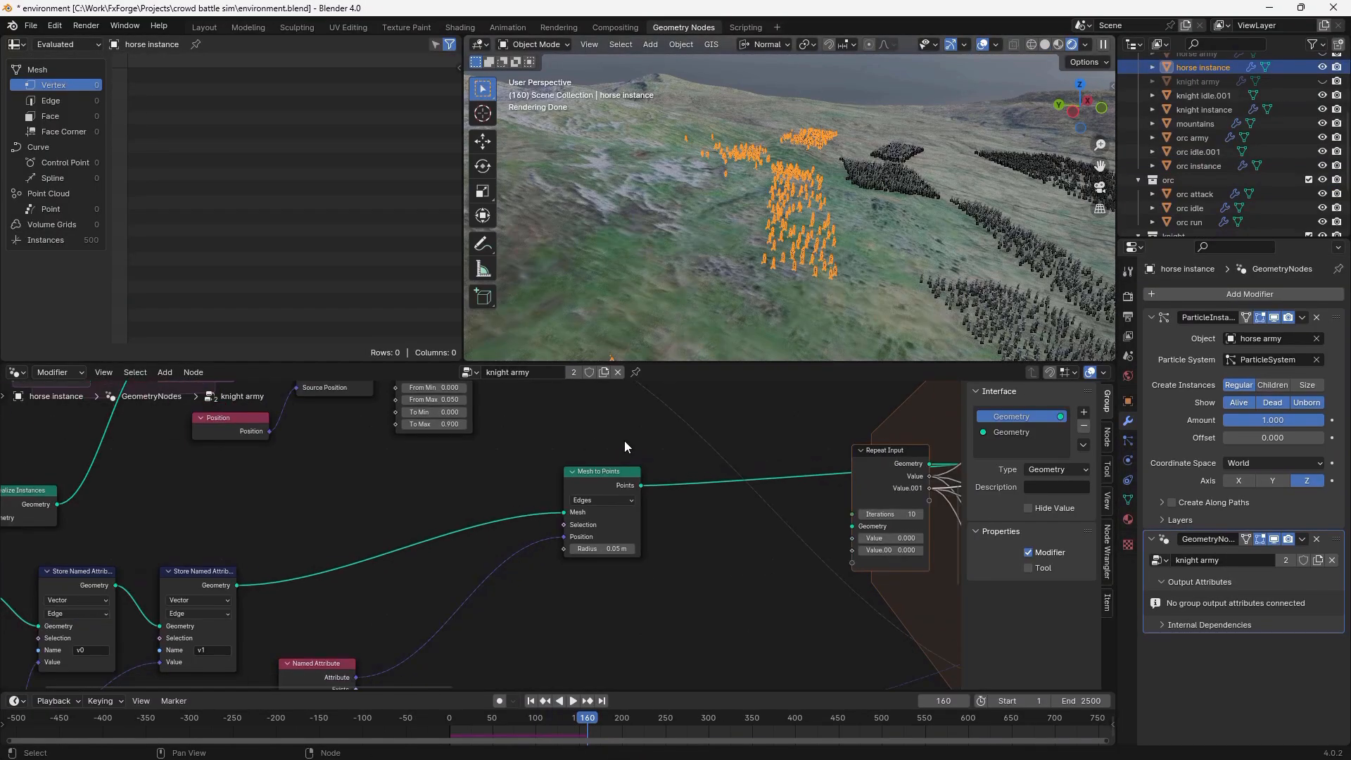
scroll(624, 441, down, 7)
middle_drag(624, 442, 297, 498)
scroll(497, 436, up, 1)
middle_drag(496, 436, 561, 501)
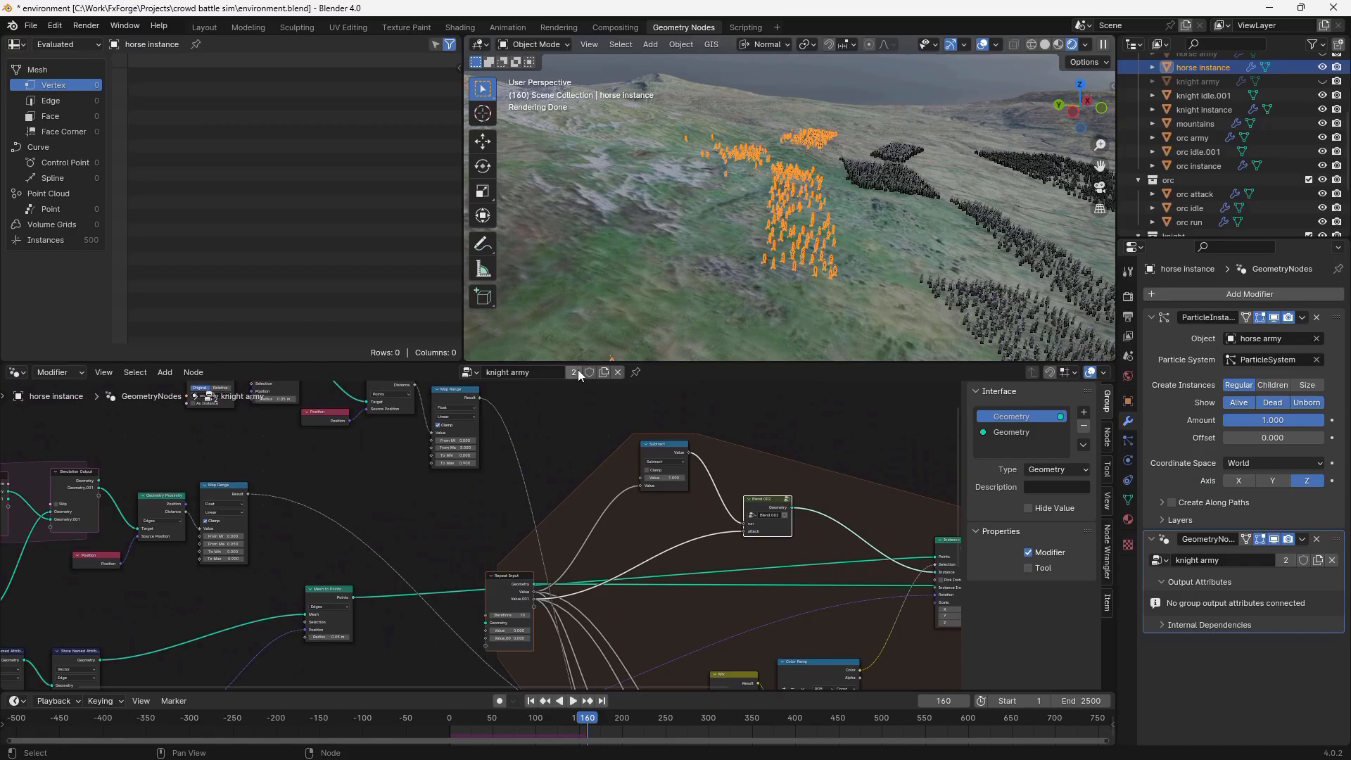
click(576, 372)
scroll(536, 407, up, 3)
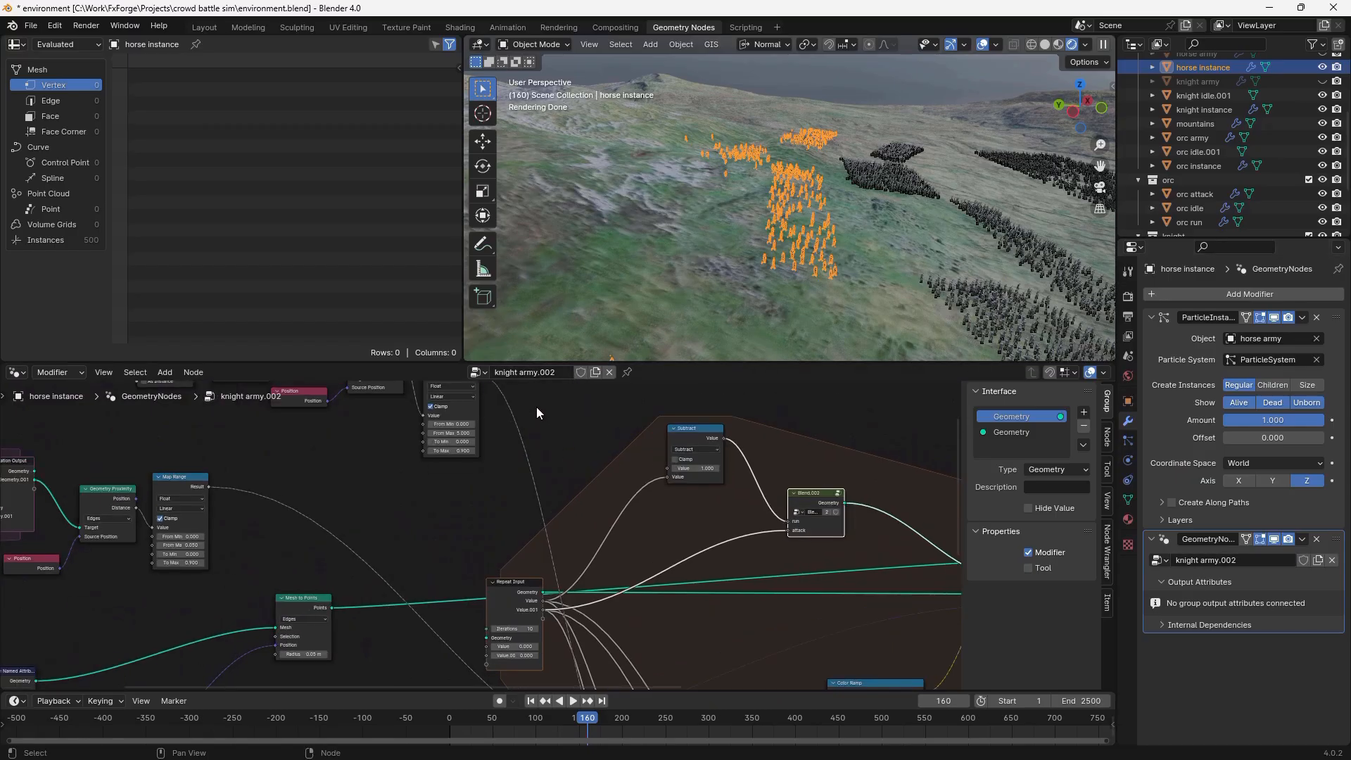
click(561, 420)
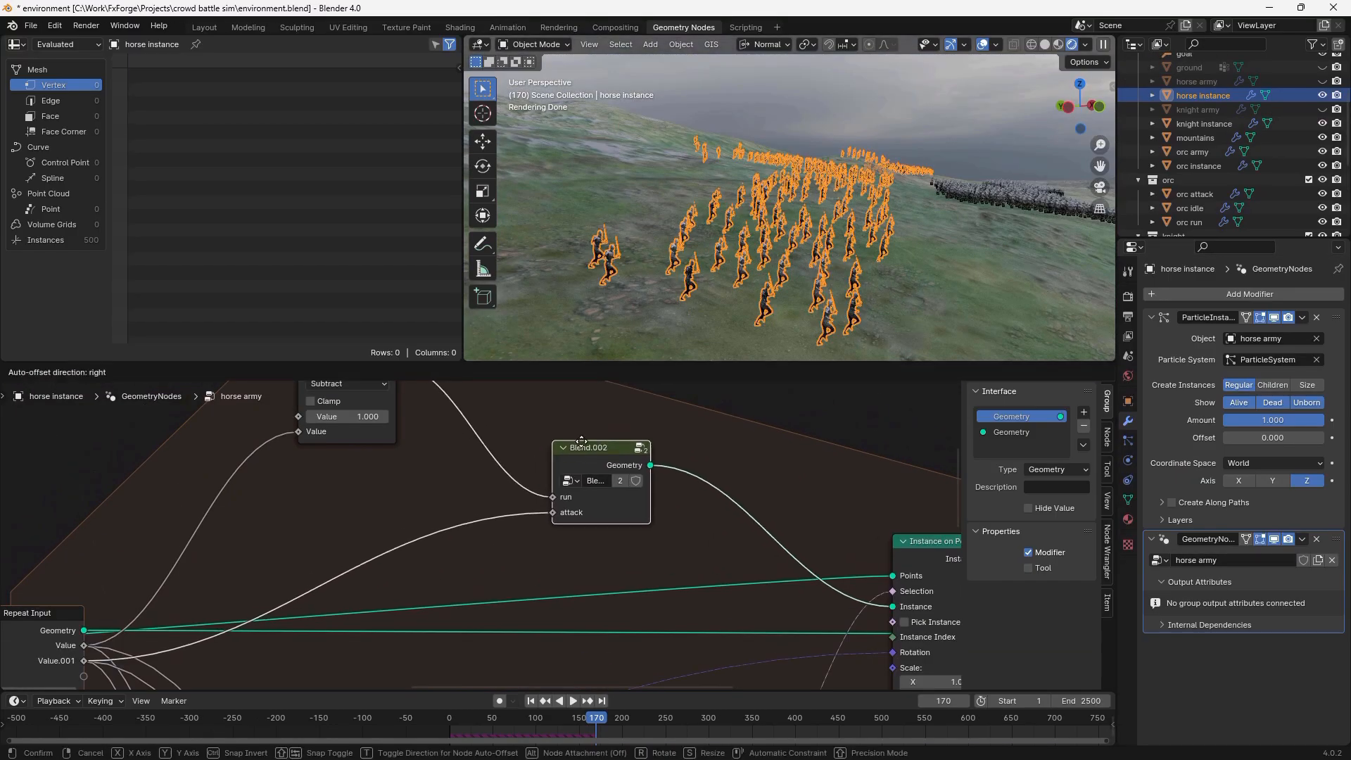
Step: Make the Blend node group in the horse army tree a single-user copy and enter the group
drag(581, 441, 560, 425)
scroll(575, 478, down, 1)
click(591, 469)
key(Tab)
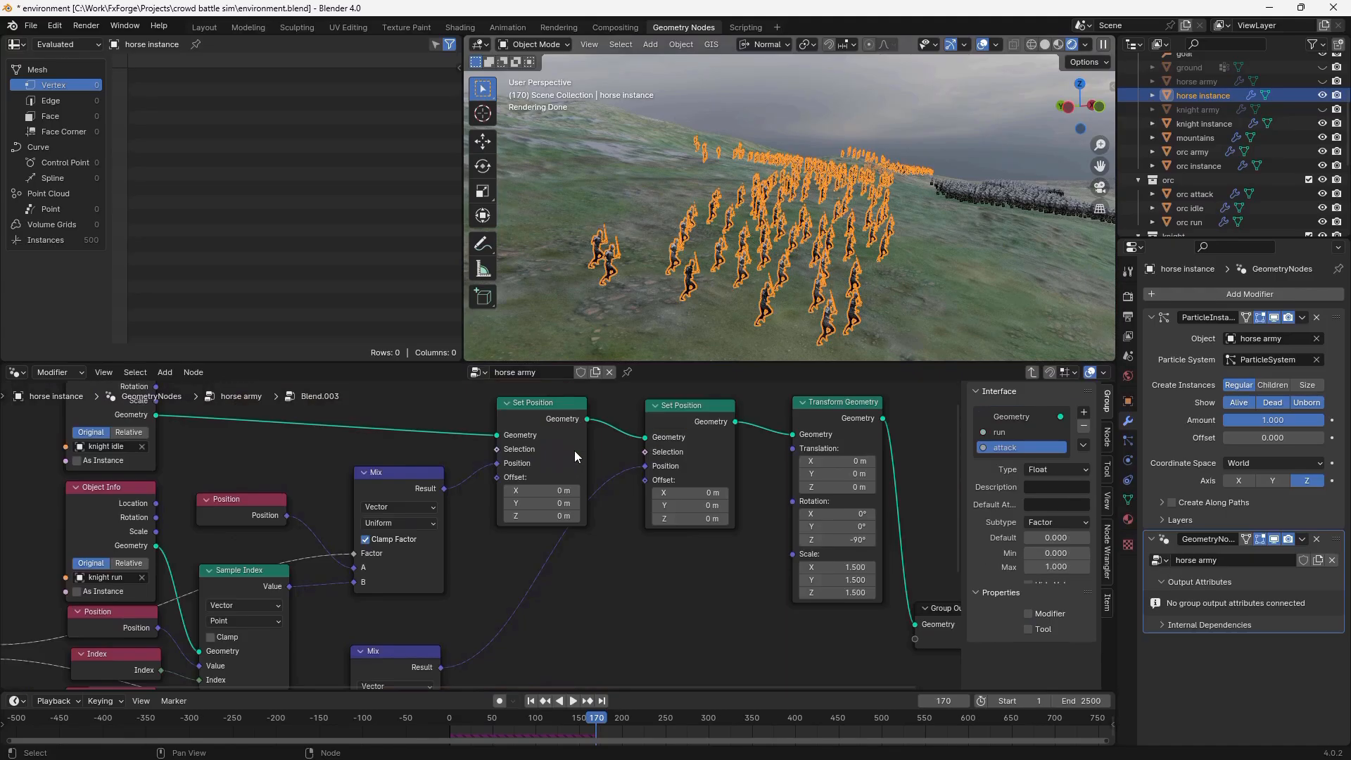
Step: Replace knight idle in the upper Object Info node of the Blend group with its horse counterpart
scroll(524, 456, down, 2)
middle_drag(503, 456, 674, 500)
scroll(674, 499, up, 2)
scroll(675, 504, up, 2)
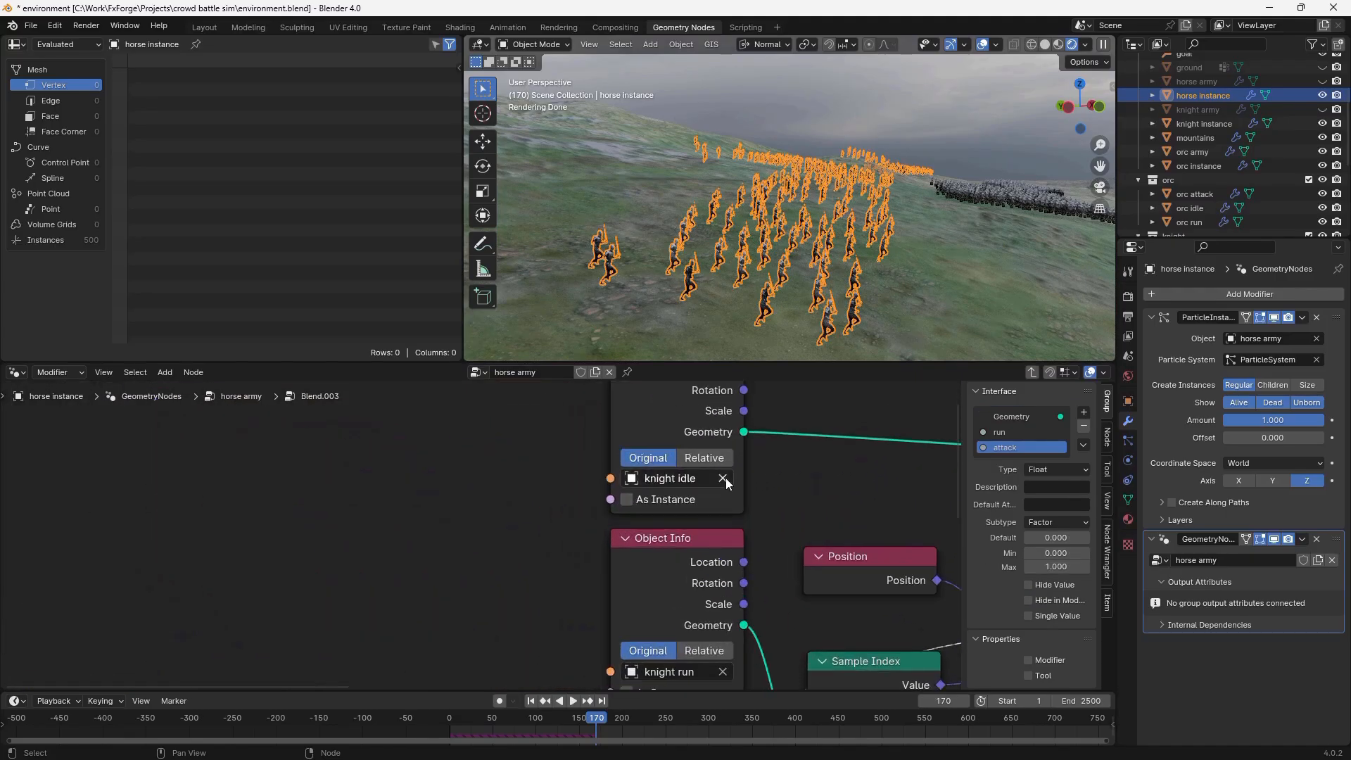
click(722, 478)
click(656, 472)
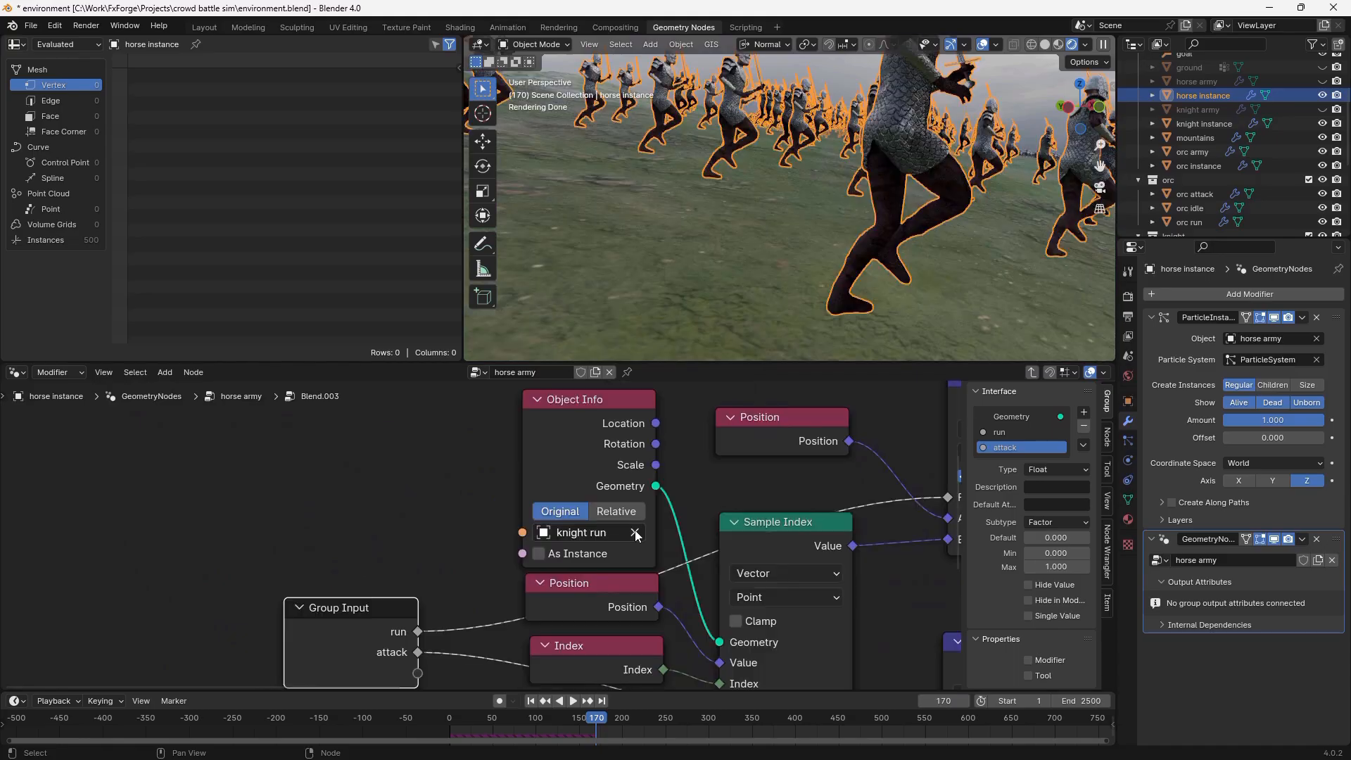
Step: Replace knight run in the second Object Info node with horse run
click(635, 532)
click(607, 527)
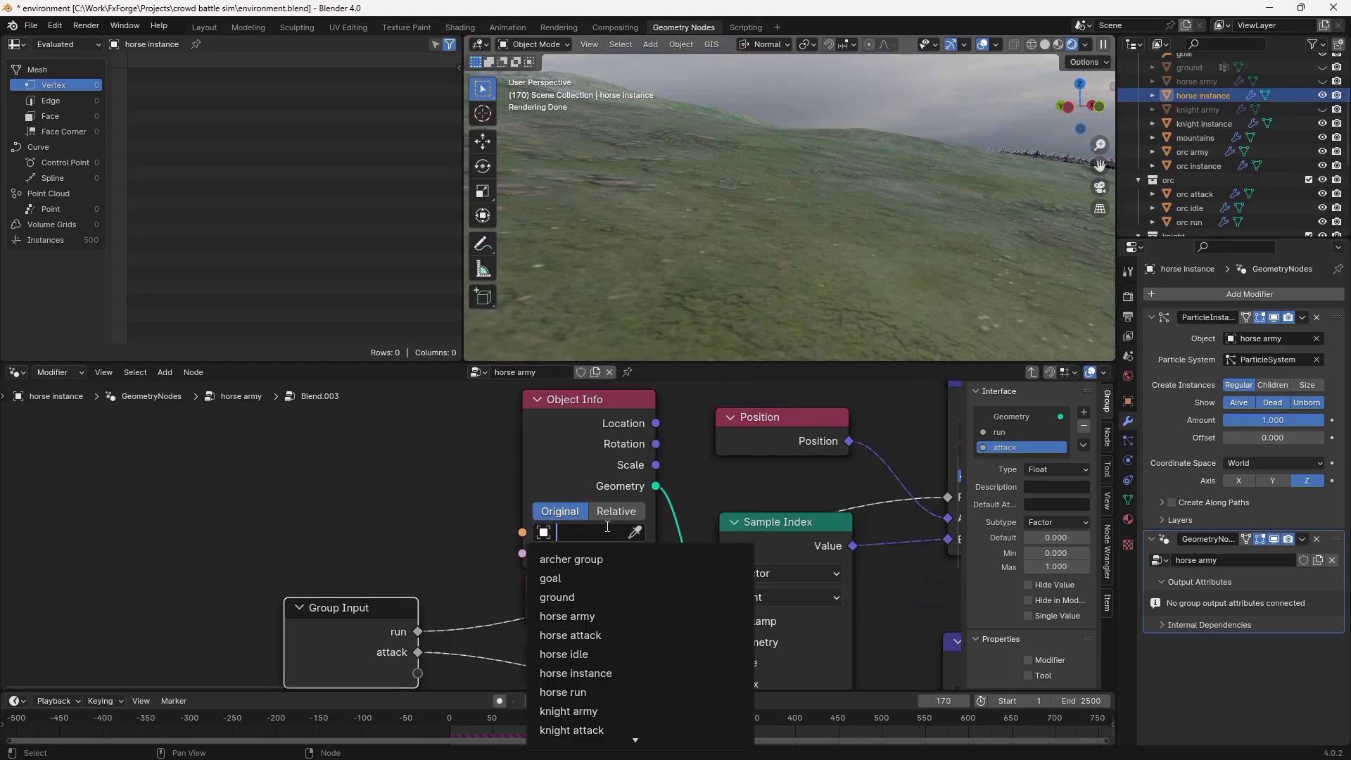
text(horse run)
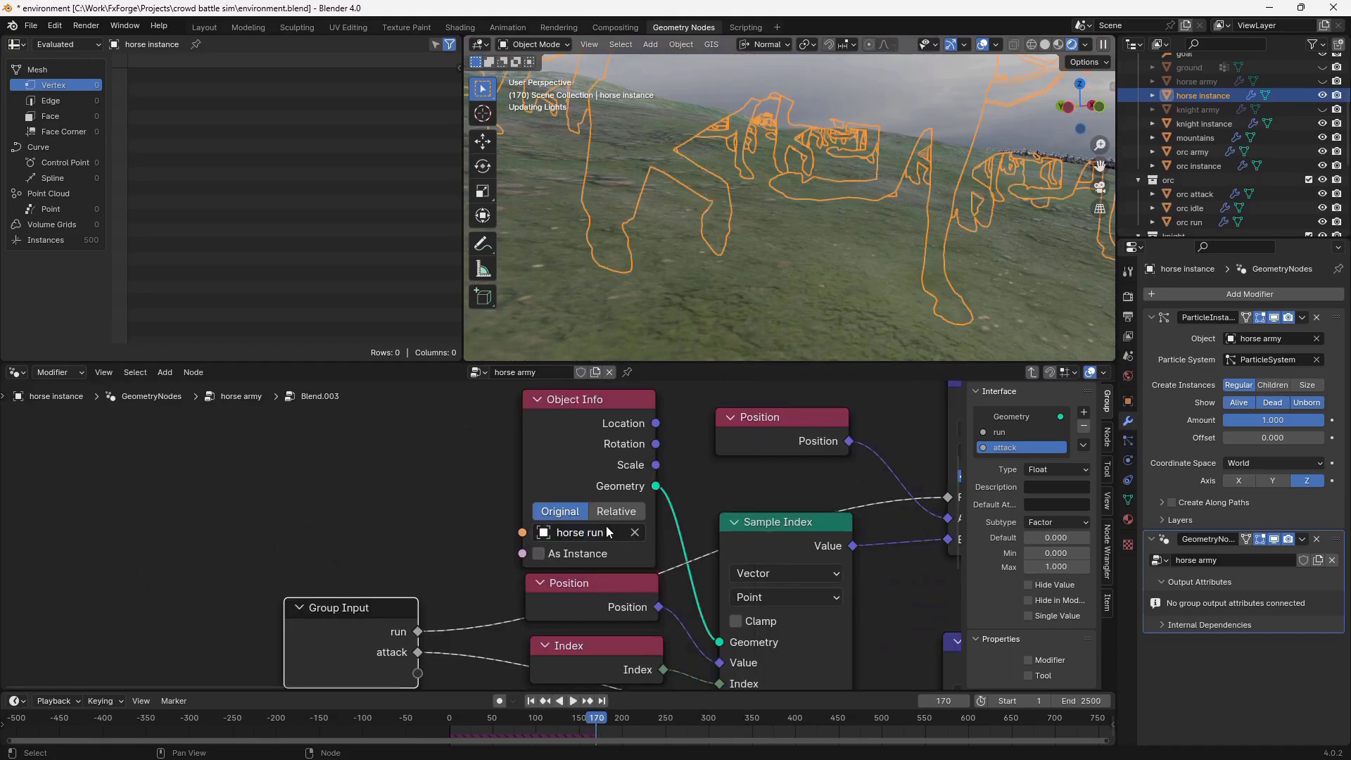
Step: Replace the object of the third Object Info node with the horse counterpart and save the file
click(602, 536)
click(580, 534)
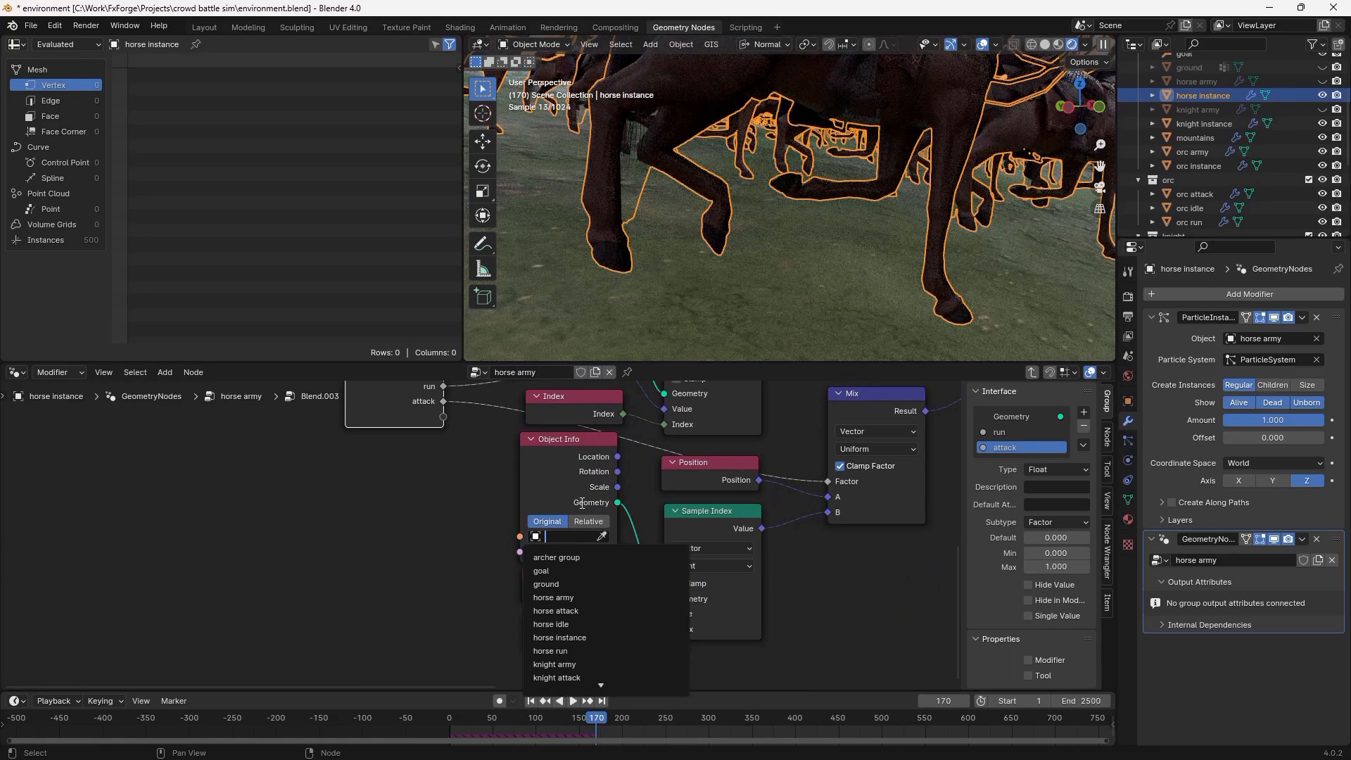
key(ctrl+s)
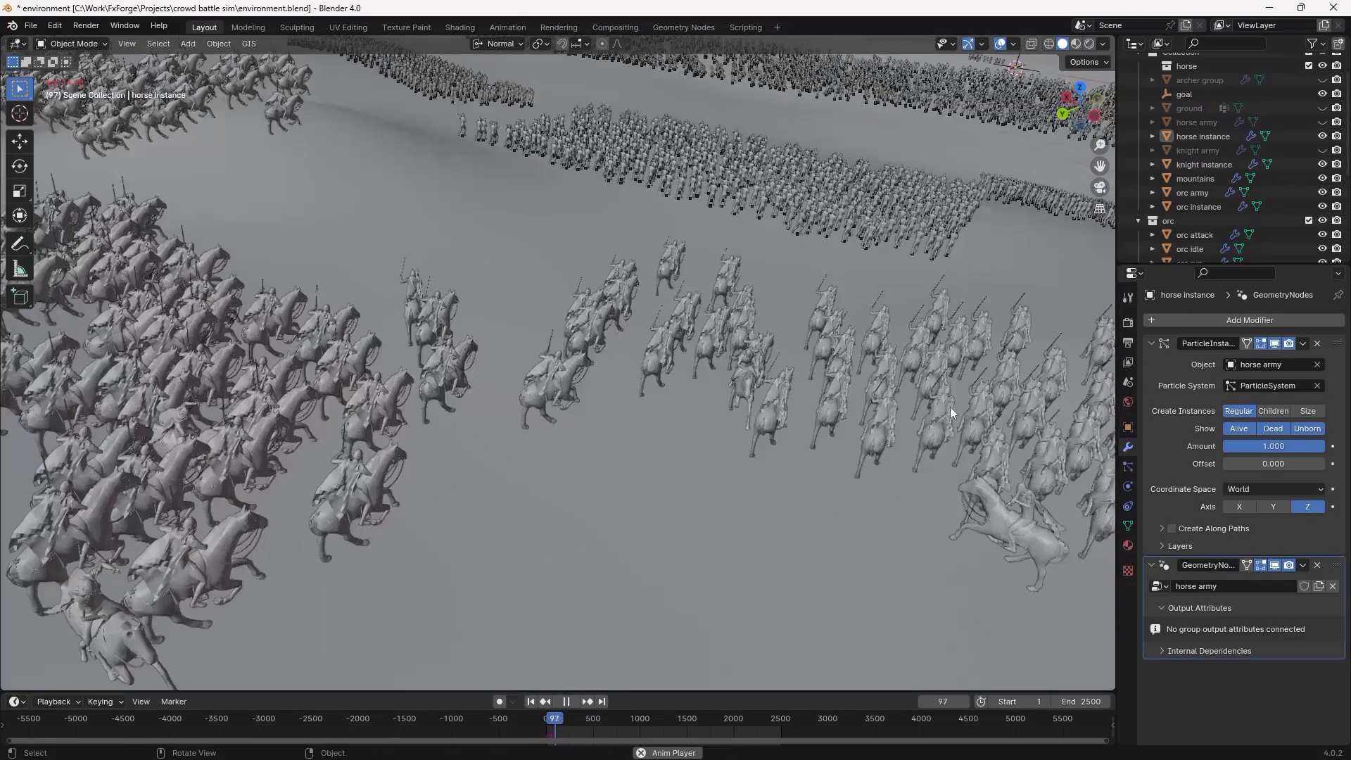
Step: Examine the charging horse army from several angles during playback
middle_drag(949, 407, 752, 403)
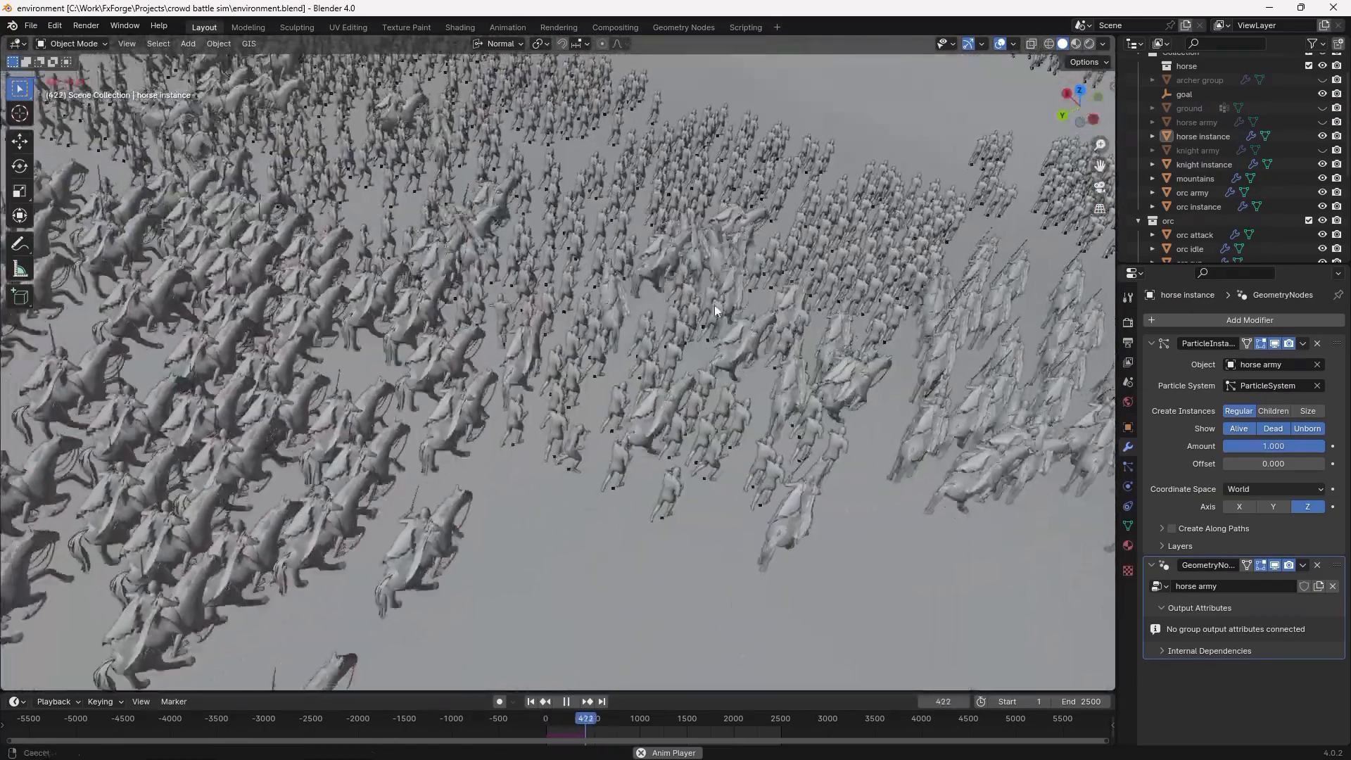
middle_drag(715, 310, 729, 356)
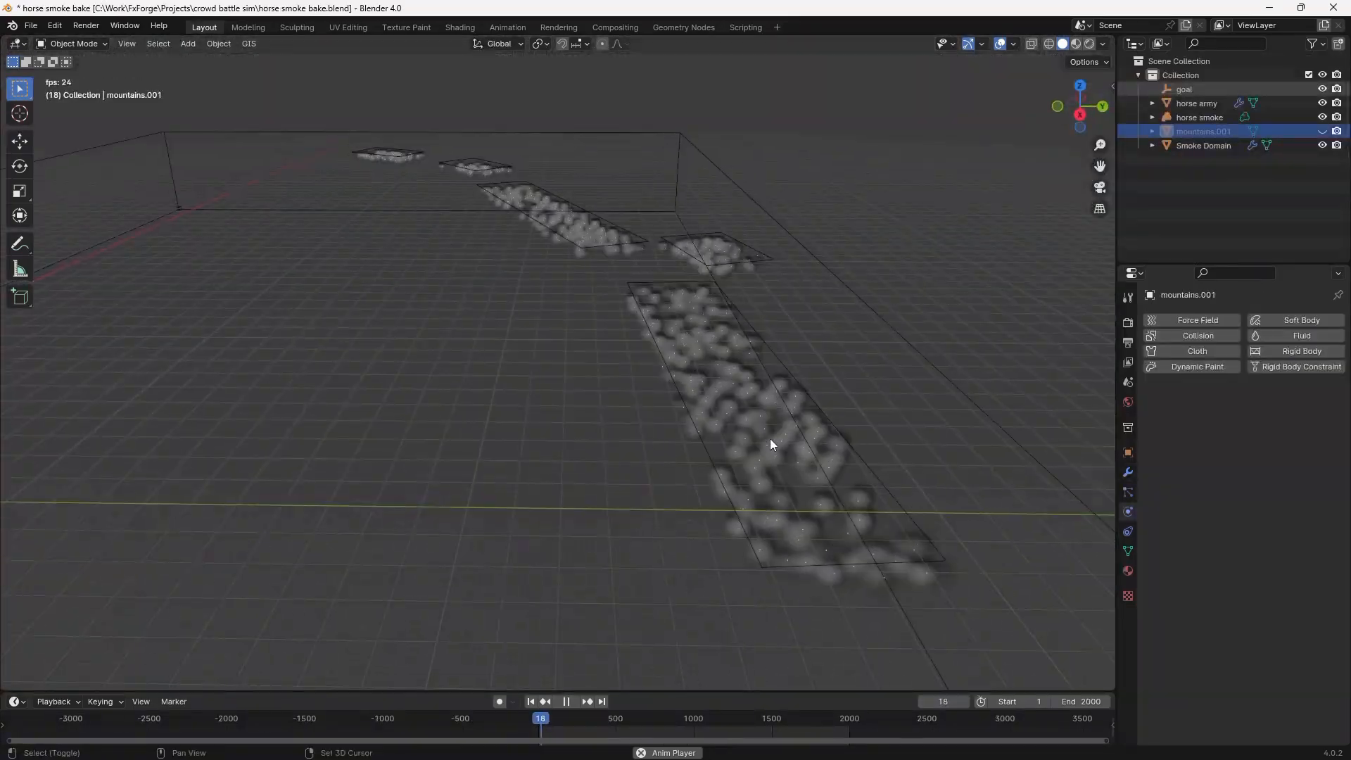
Step: Play and scrub through the horse smoke bake to examine how the dust trails develop
shift+middle_drag(770, 438, 727, 294)
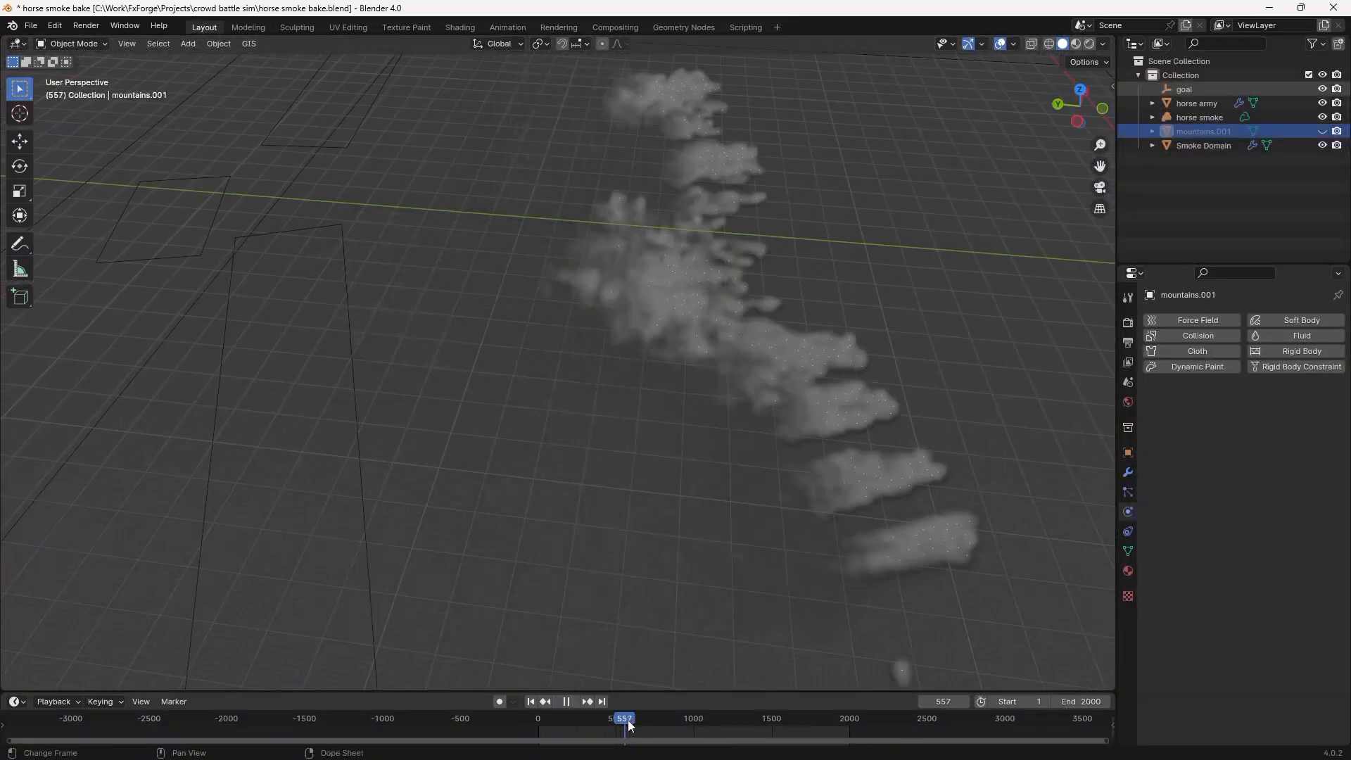
key(space)
shift+middle_drag(906, 427, 575, 488)
scroll(538, 388, down, 3)
drag(697, 718, 732, 717)
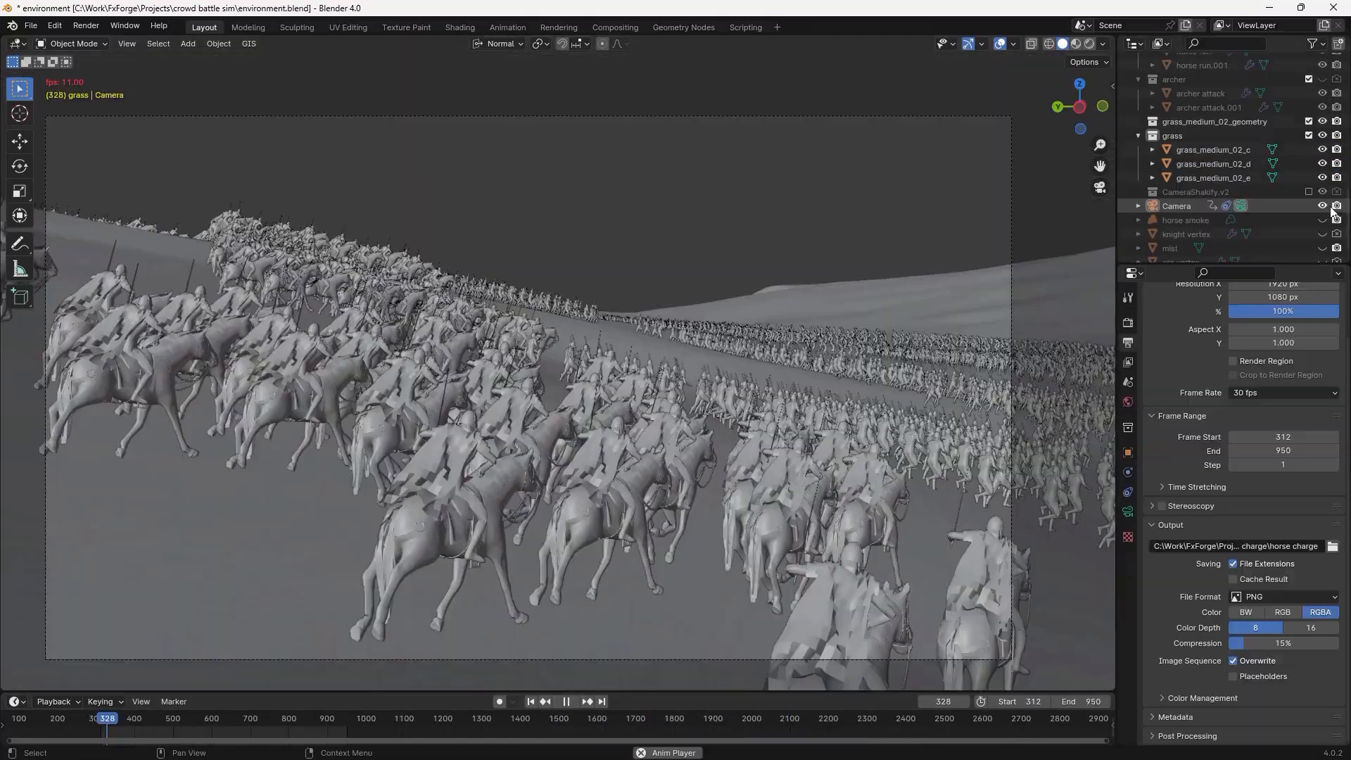
Step: Show the horse smoke in the environment scene's viewport and inspect the battlefield in rendered view
click(1321, 219)
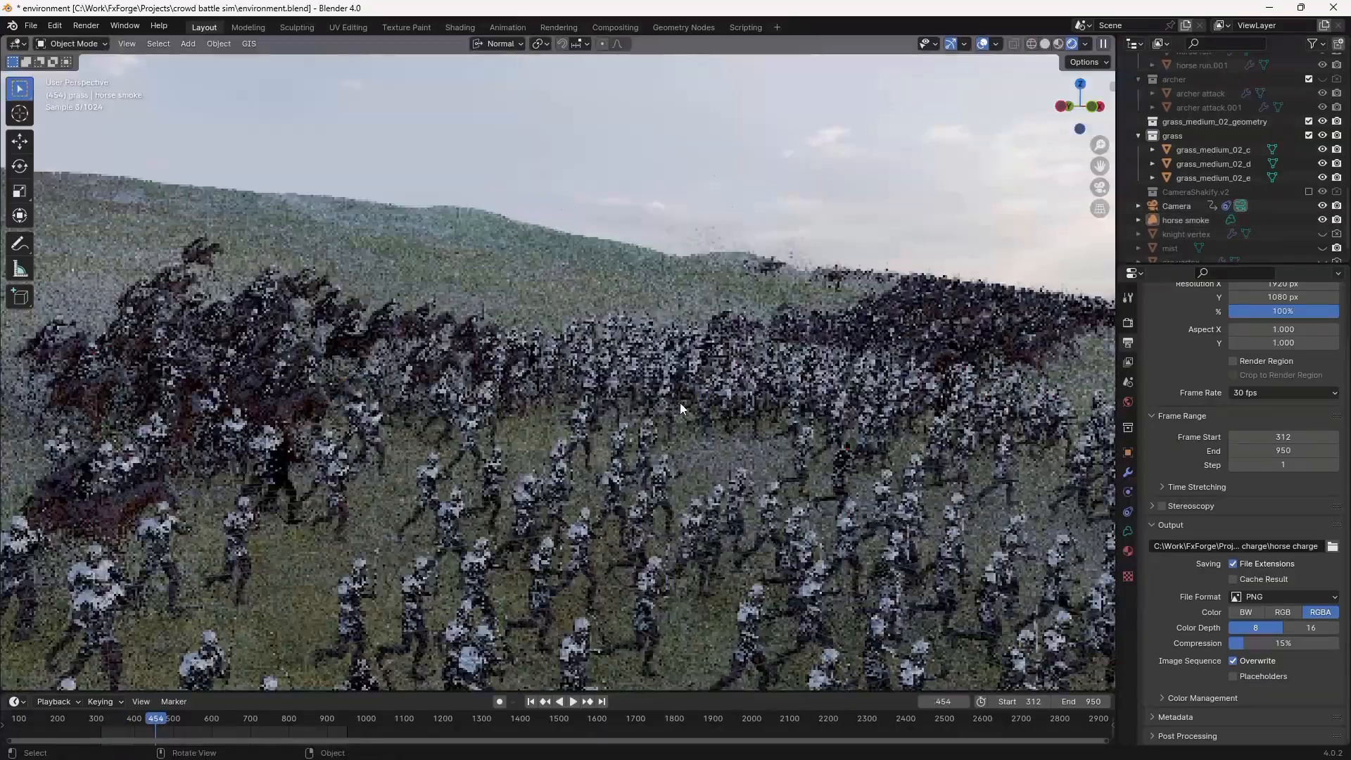
middle_drag(680, 404, 727, 448)
middle_drag(635, 478, 557, 492)
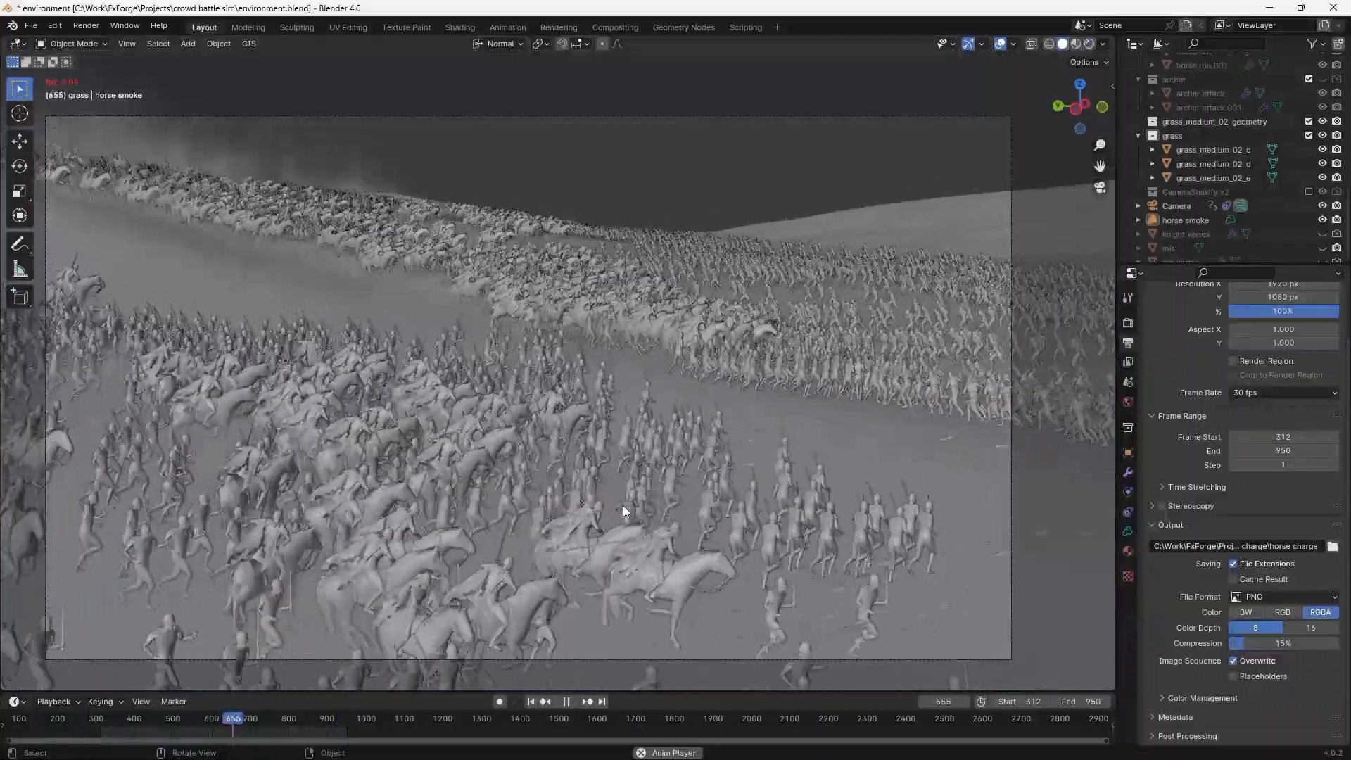
Step: Examine the charging horses and foot soldiers around the camera frame during playback
shift+middle_drag(622, 506, 656, 485)
scroll(685, 483, down, 1)
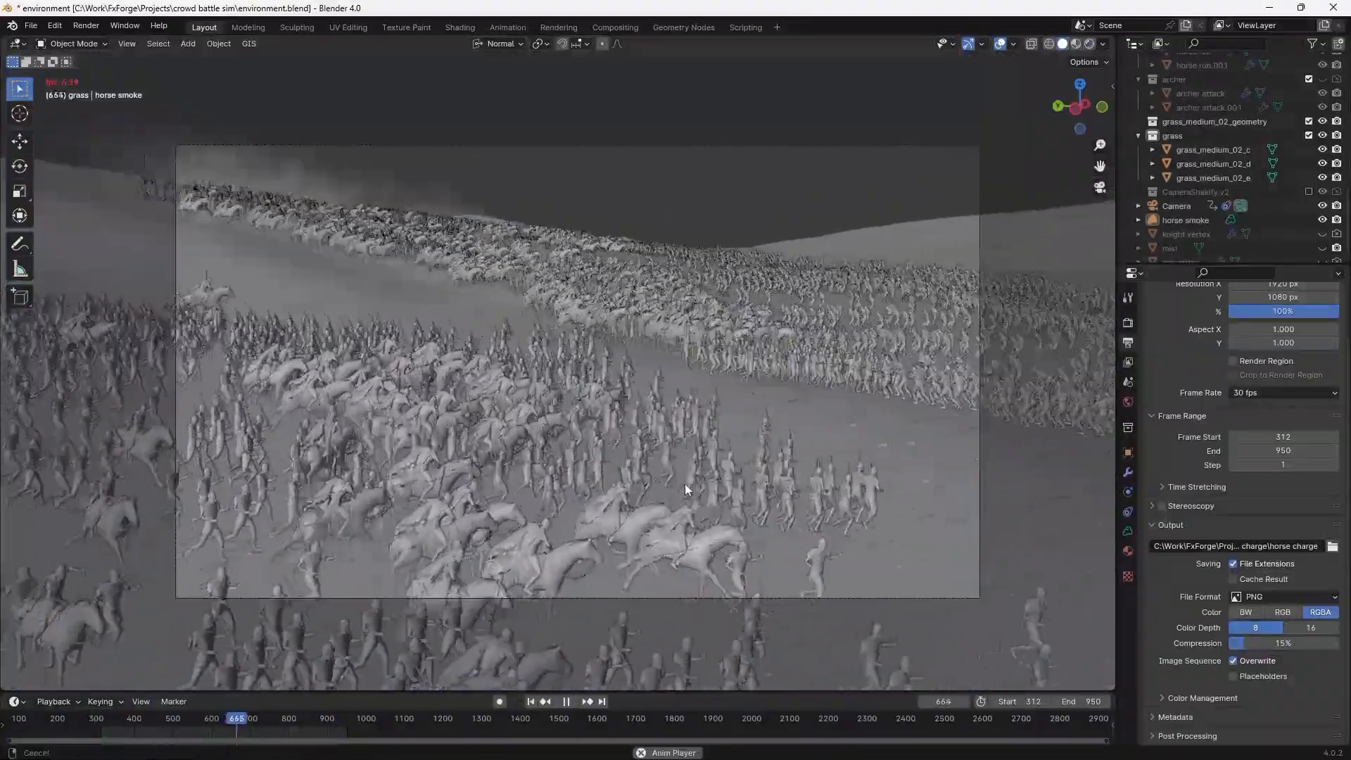
scroll(675, 471, up, 1)
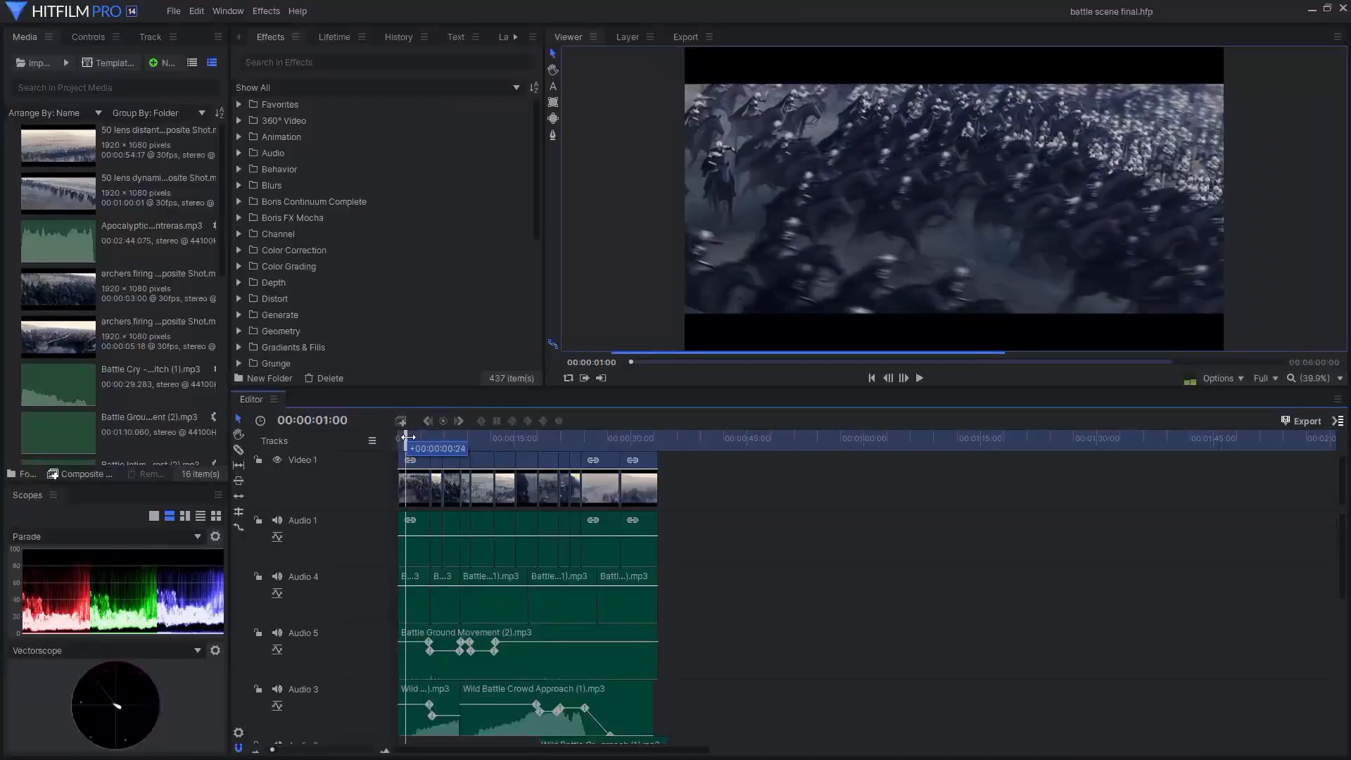
Step: Switch to HitFilm Pro and scrub through the edited battle sequence from about one second onward
drag(408, 437, 536, 446)
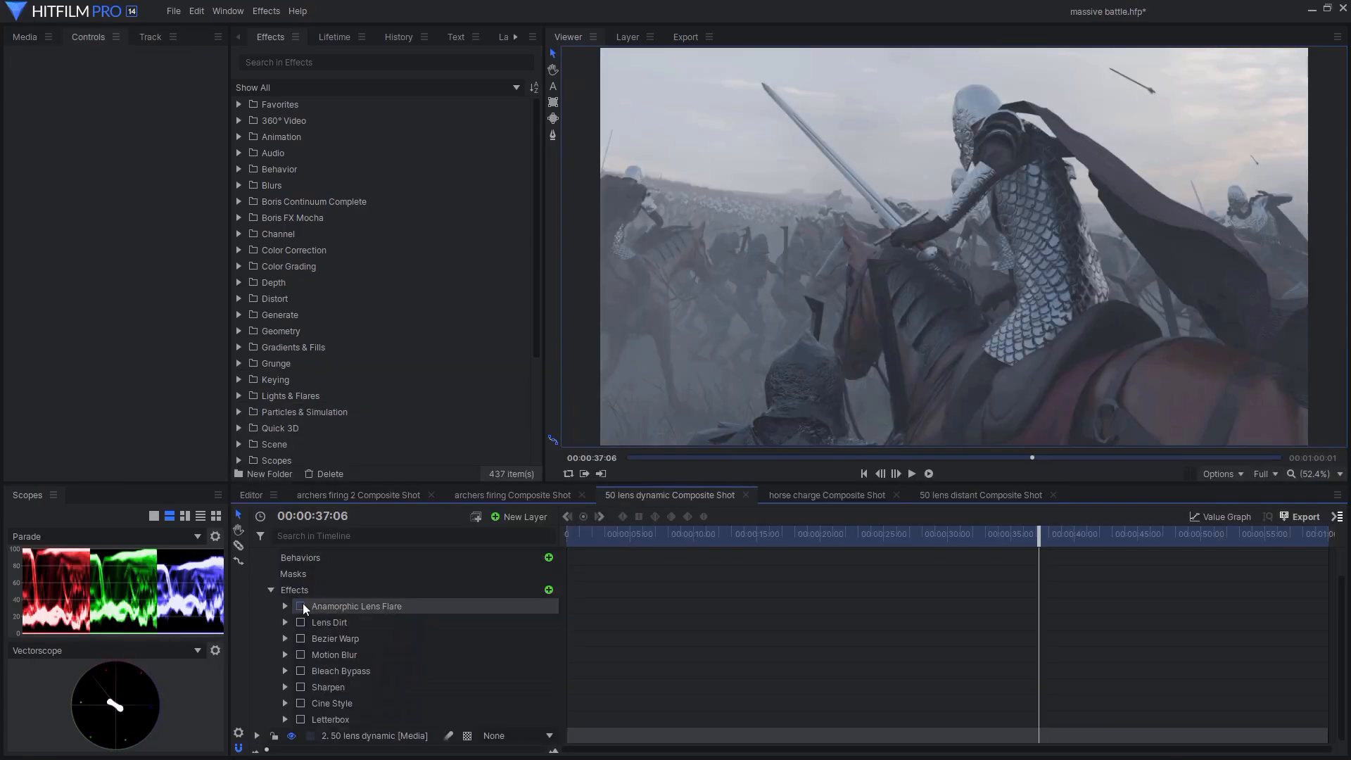
Step: Enable the Anamorphic Lens Flare, Lens Dirt, Motion Blur, Bleach Bypass, Sharpen and Cine Style effects on the 50 lens dynamic composite shot
click(300, 606)
click(300, 622)
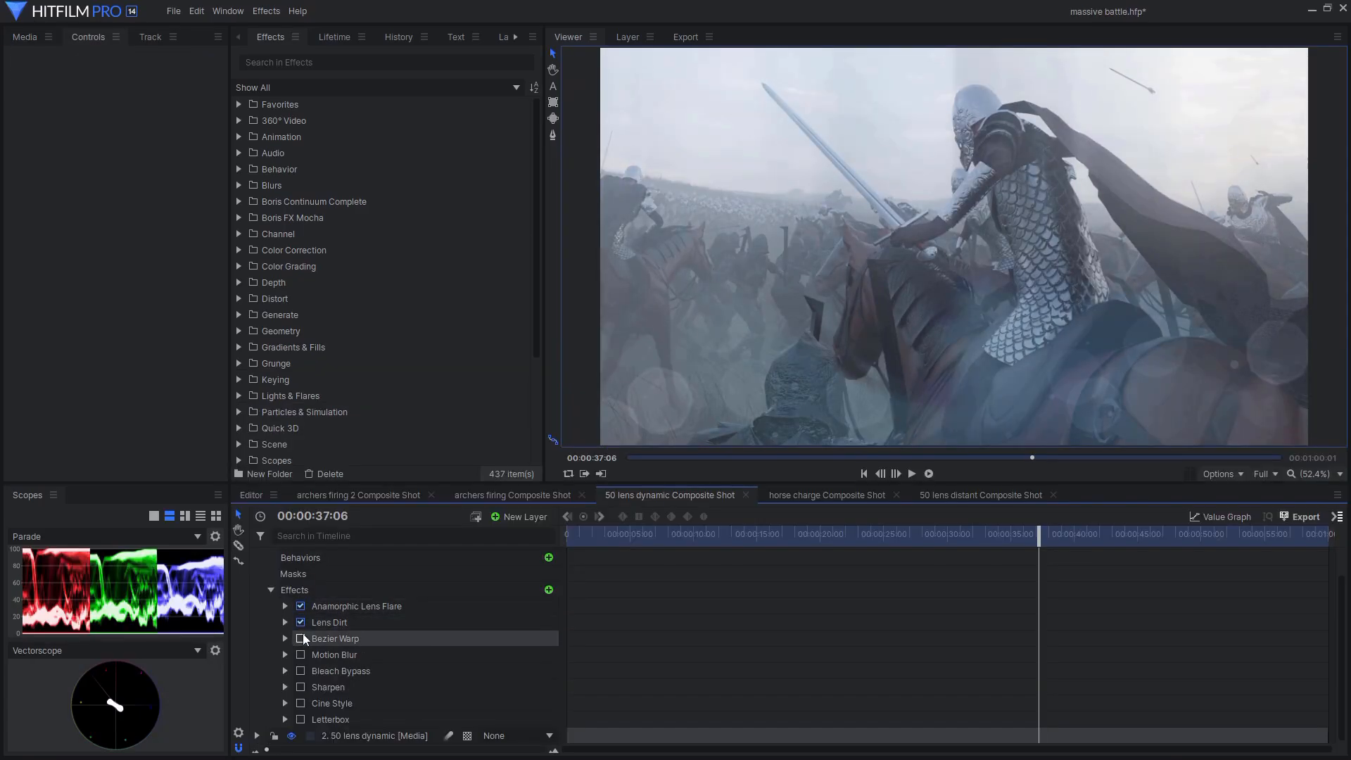
click(301, 654)
click(301, 671)
click(301, 687)
click(300, 703)
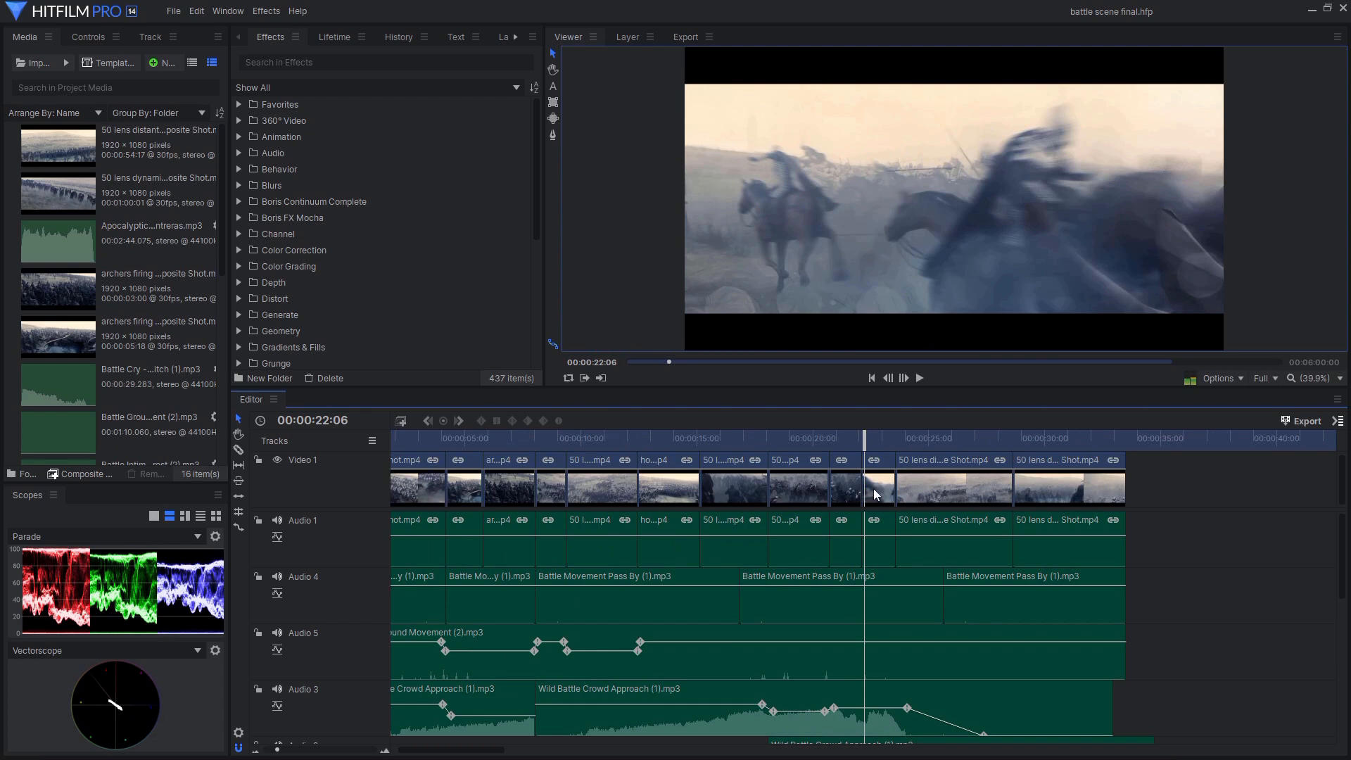
Step: Open the 50 lens dynamic Composite Shot clip from the video track in the Trimmer
double_click(872, 488)
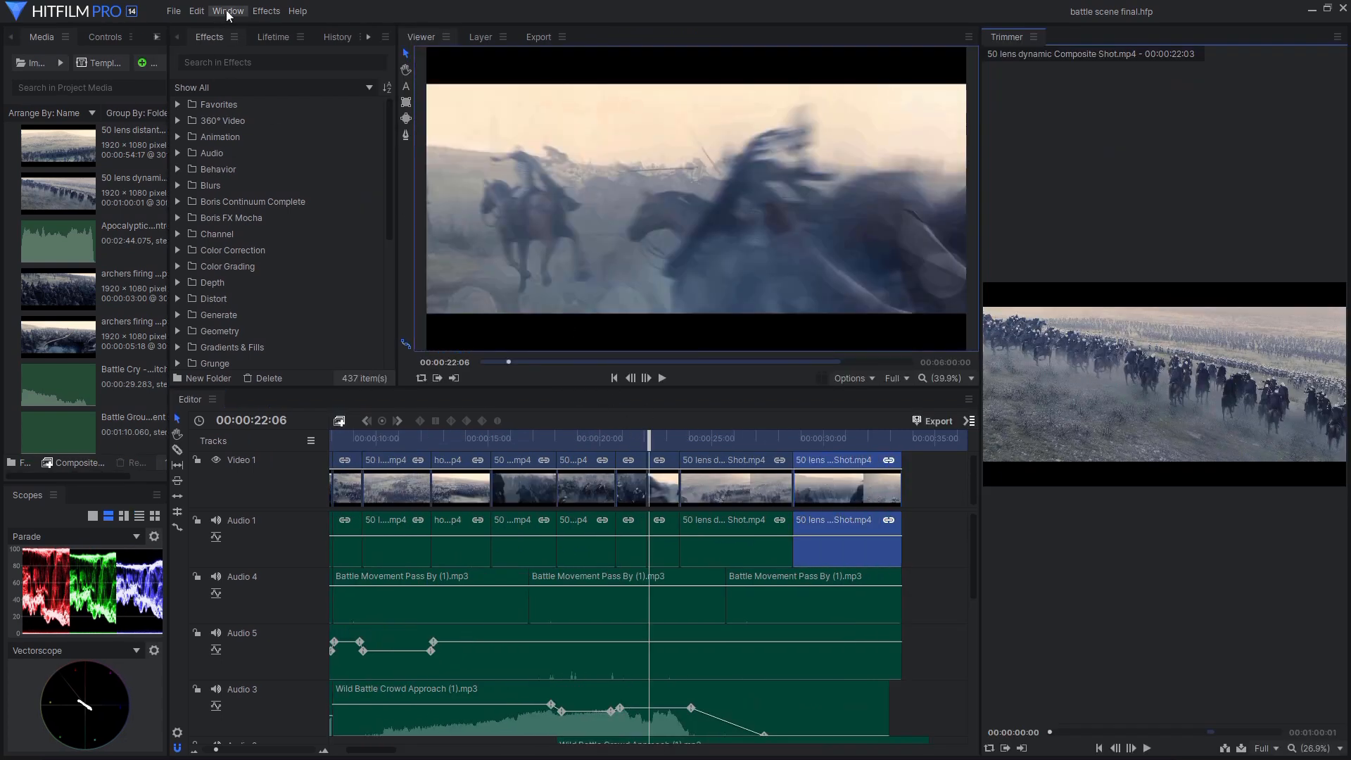